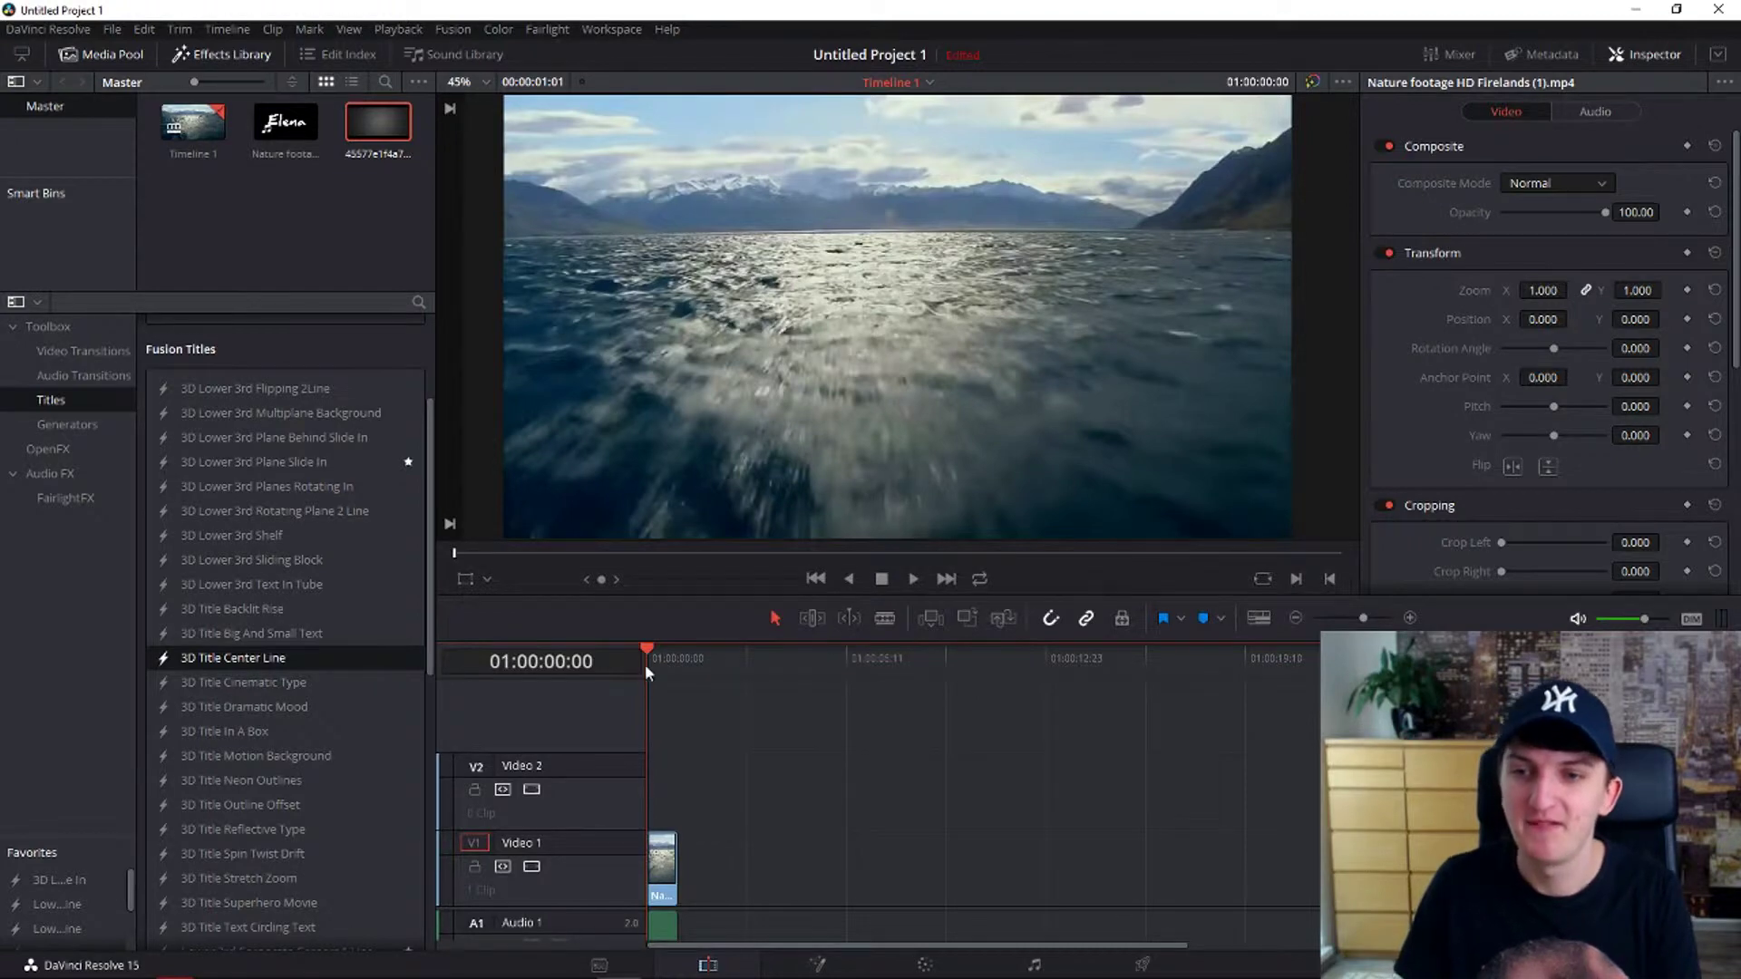
- Preview the water footage, extend its clip edge a few frames, and scrub back to the start
{"action": "key", "text": "space"}
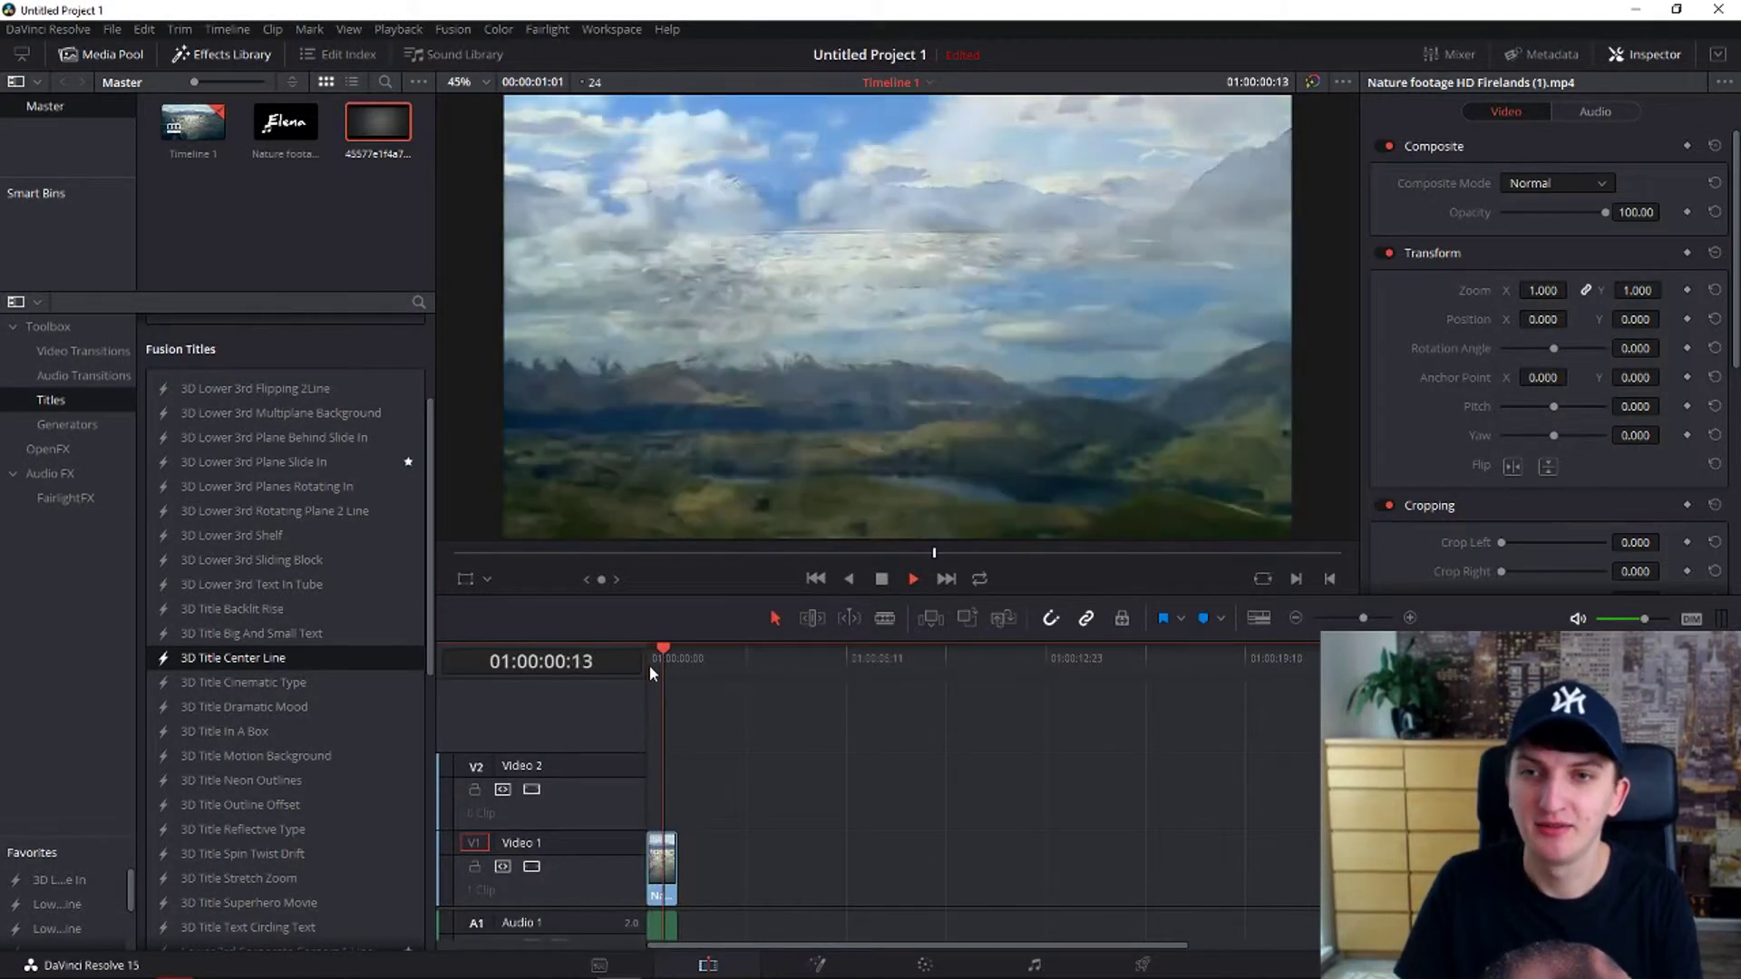
{"action": "left_click", "coordinate": [651, 672]}
{"action": "left_click", "coordinate": [657, 672]}
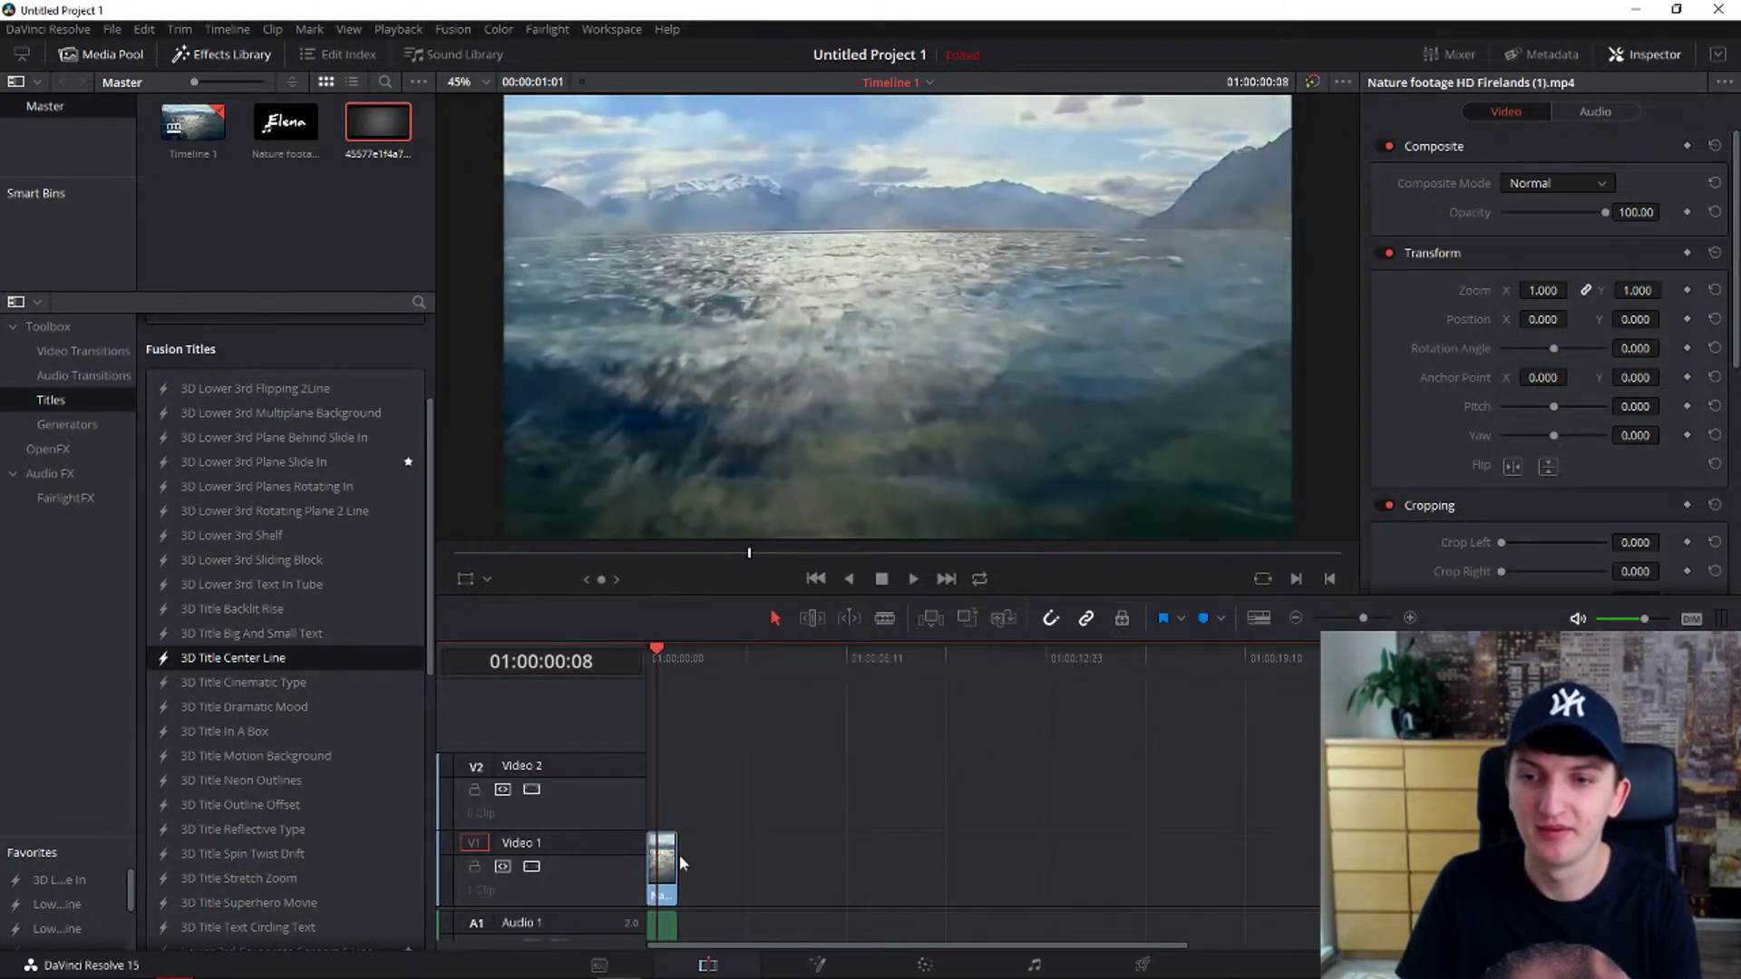
{"action": "mouse_move", "coordinate": [663, 861]}
{"action": "left_mouse_down"}
{"action": "mouse_move", "coordinate": [645, 854]}
{"action": "mouse_move", "coordinate": [655, 835]}
{"action": "mouse_move", "coordinate": [629, 860]}
{"action": "left_mouse_up"}
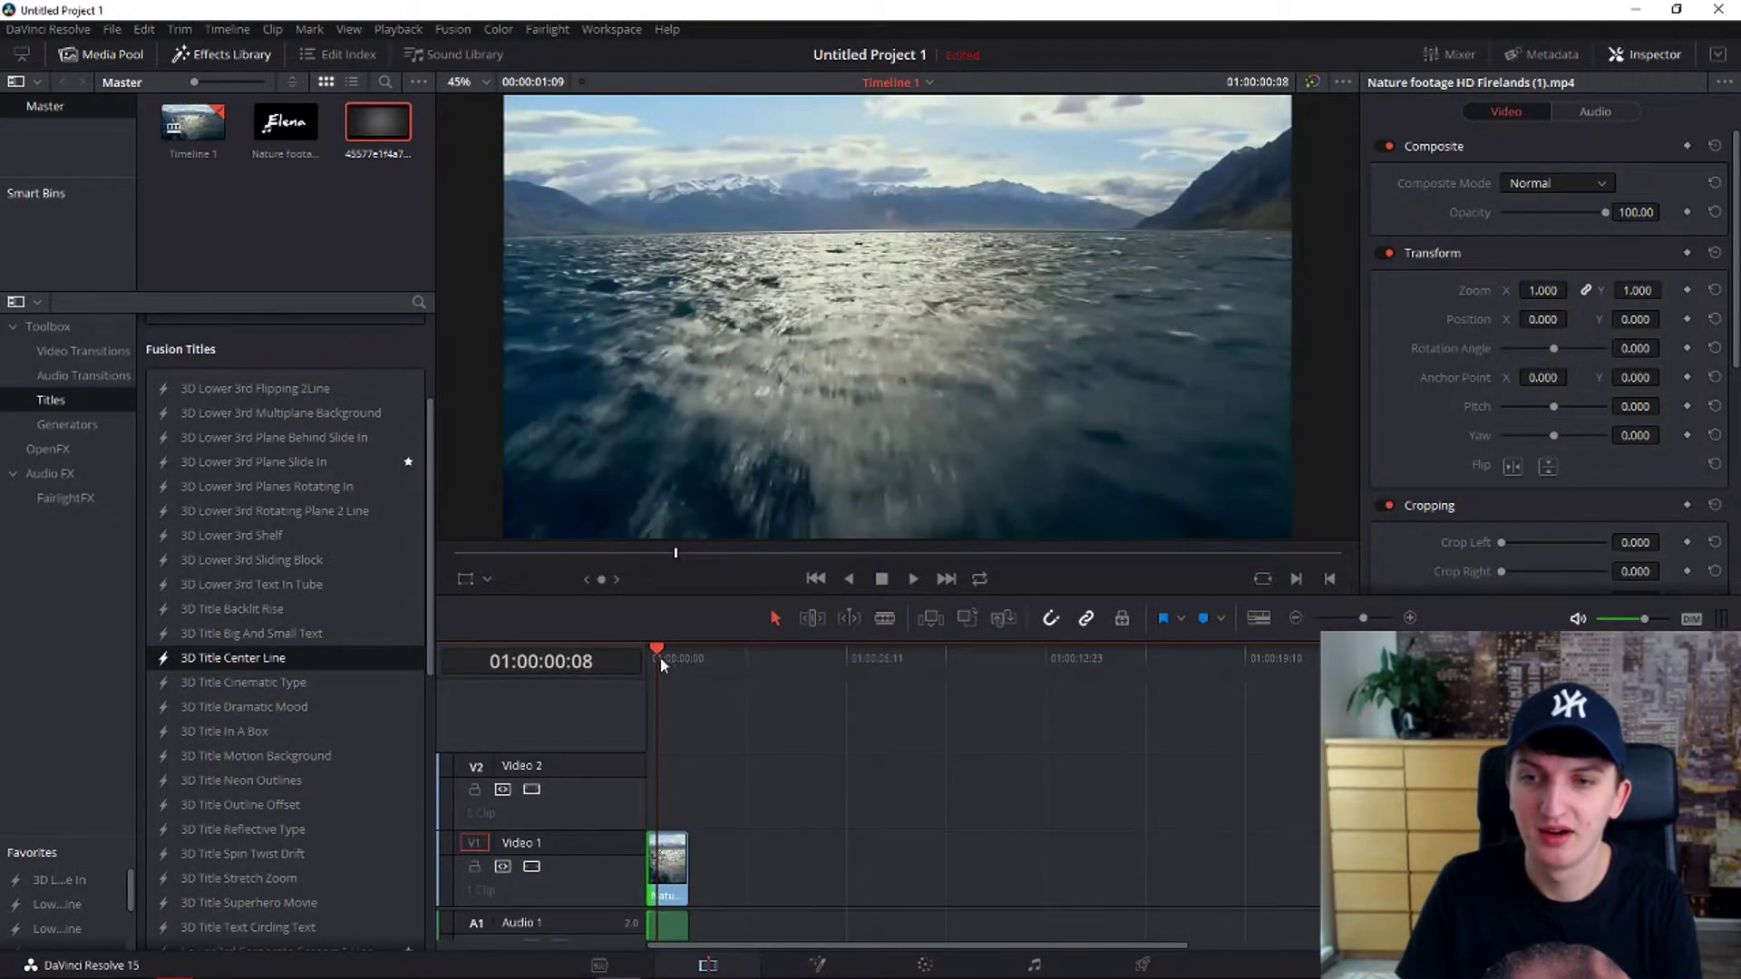
{"action": "left_click_drag", "start_coordinate": [660, 665], "coordinate": [651, 671]}
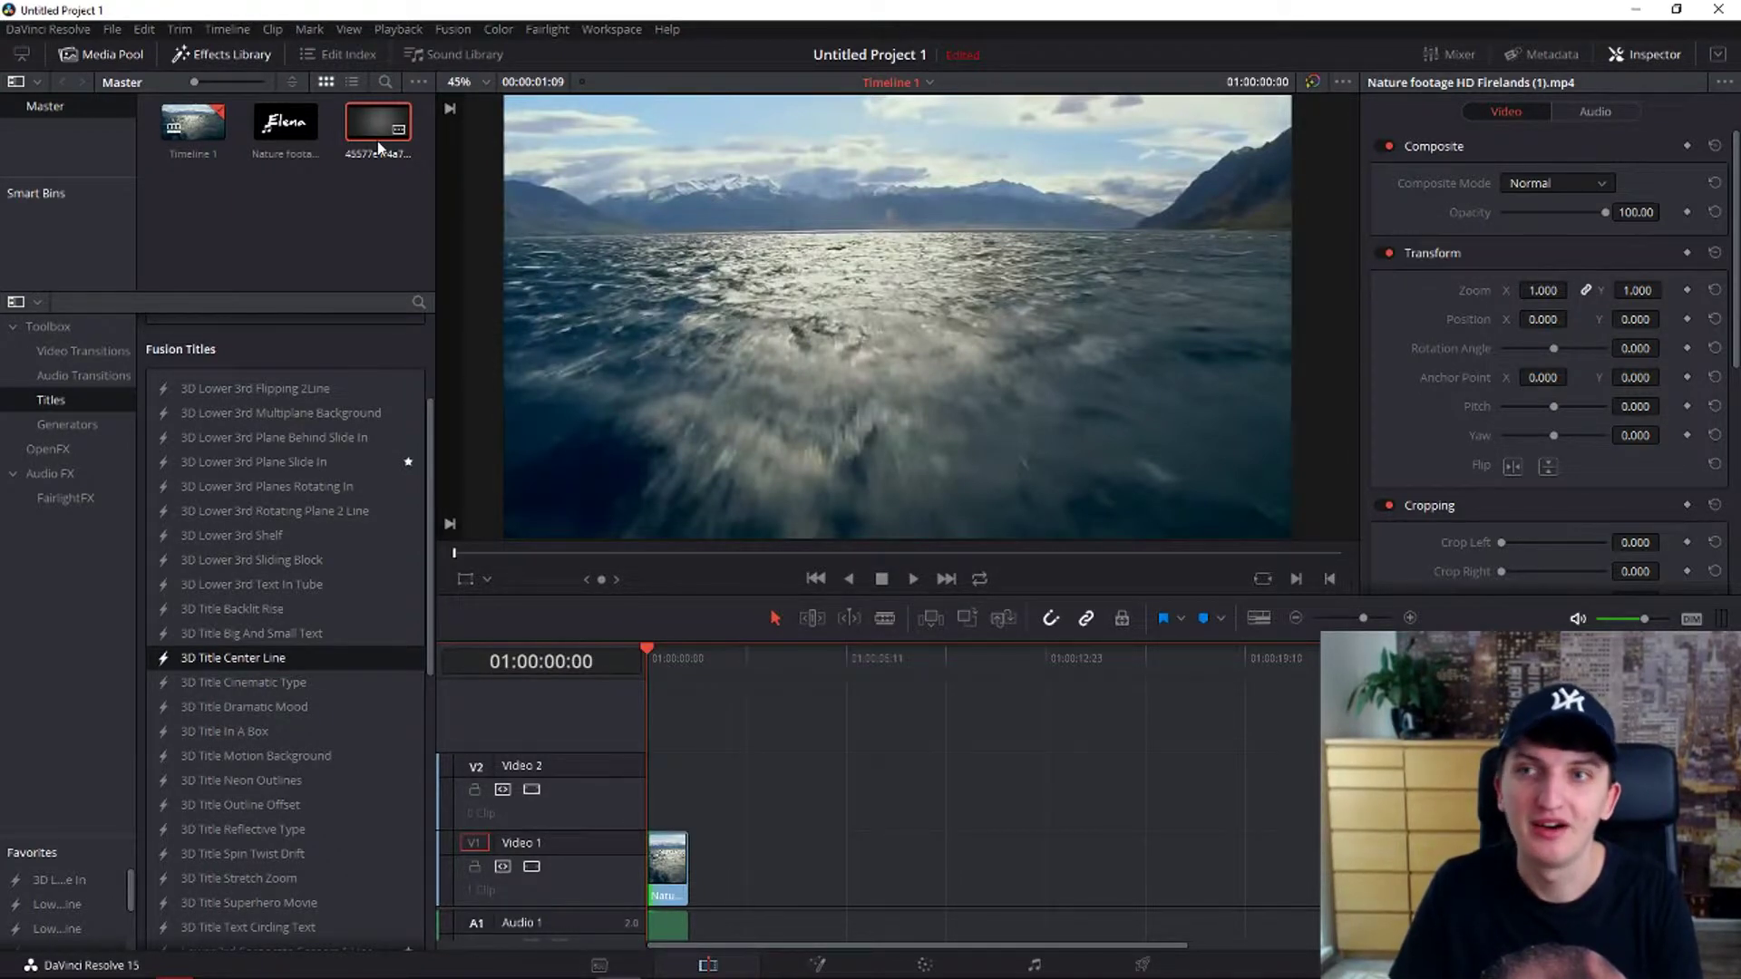
- Place 45577e1f4a742b(5-5).jpg on Video 1 after the footage, preview it, and select it
{"action": "left_click_drag", "start_coordinate": [377, 139], "coordinate": [746, 840]}
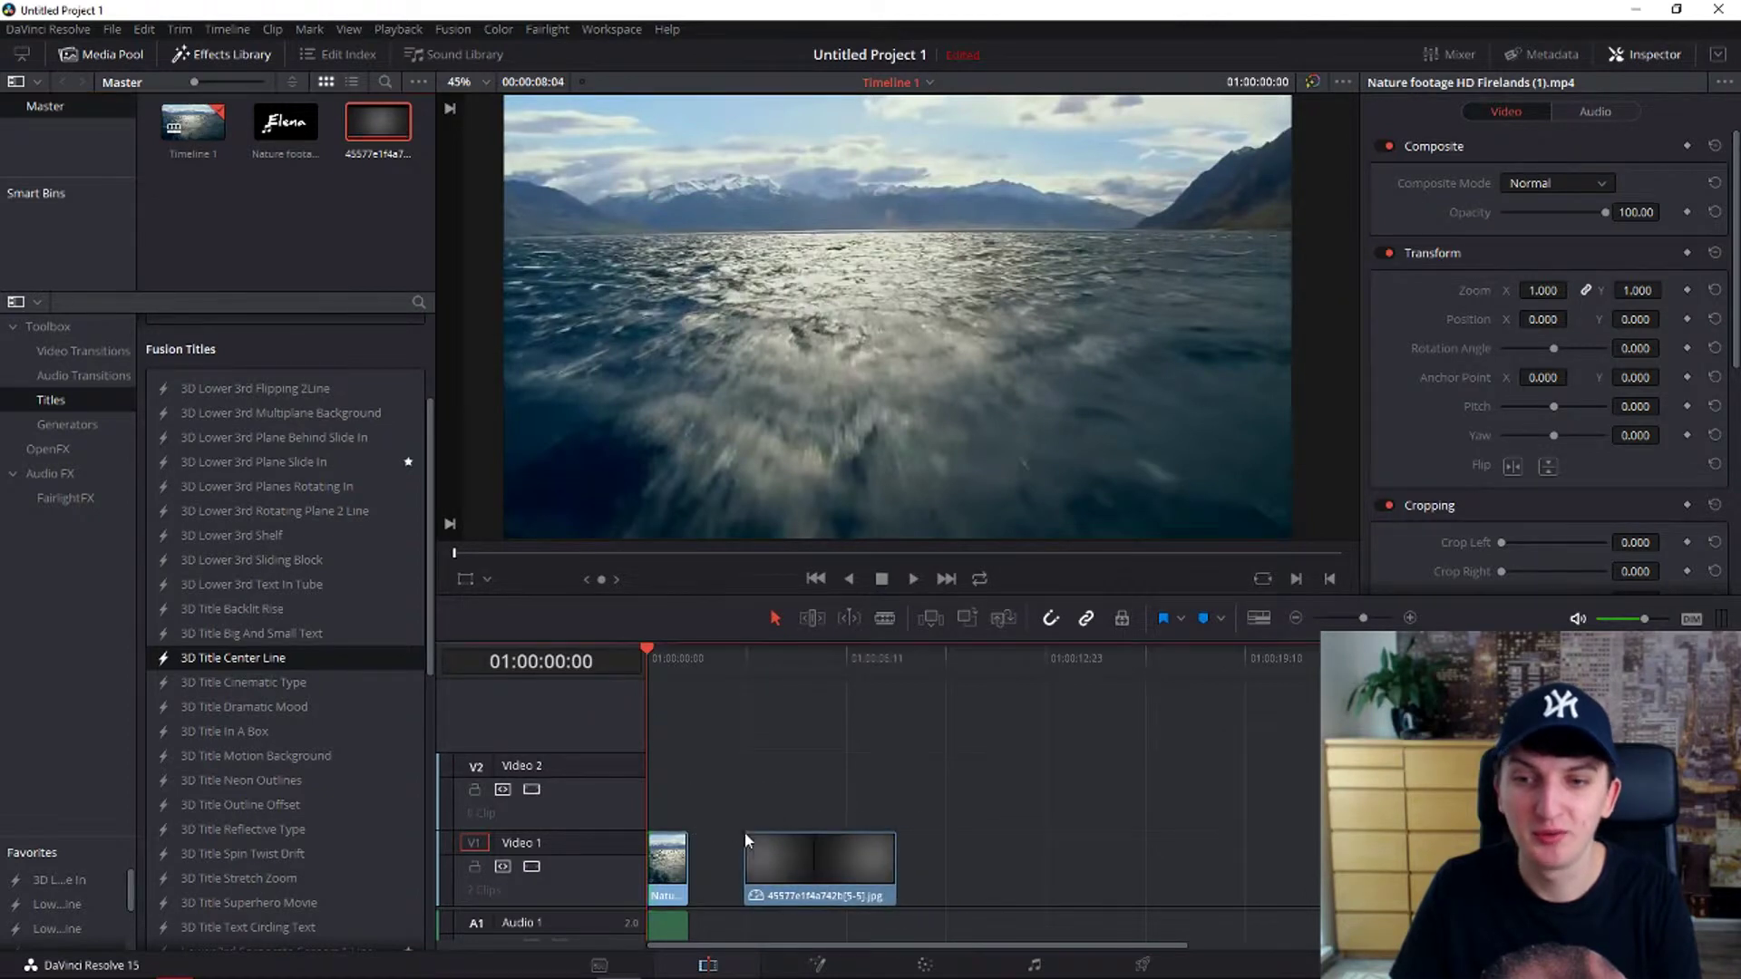
{"action": "left_click", "coordinate": [743, 660]}
{"action": "key", "text": "space"}
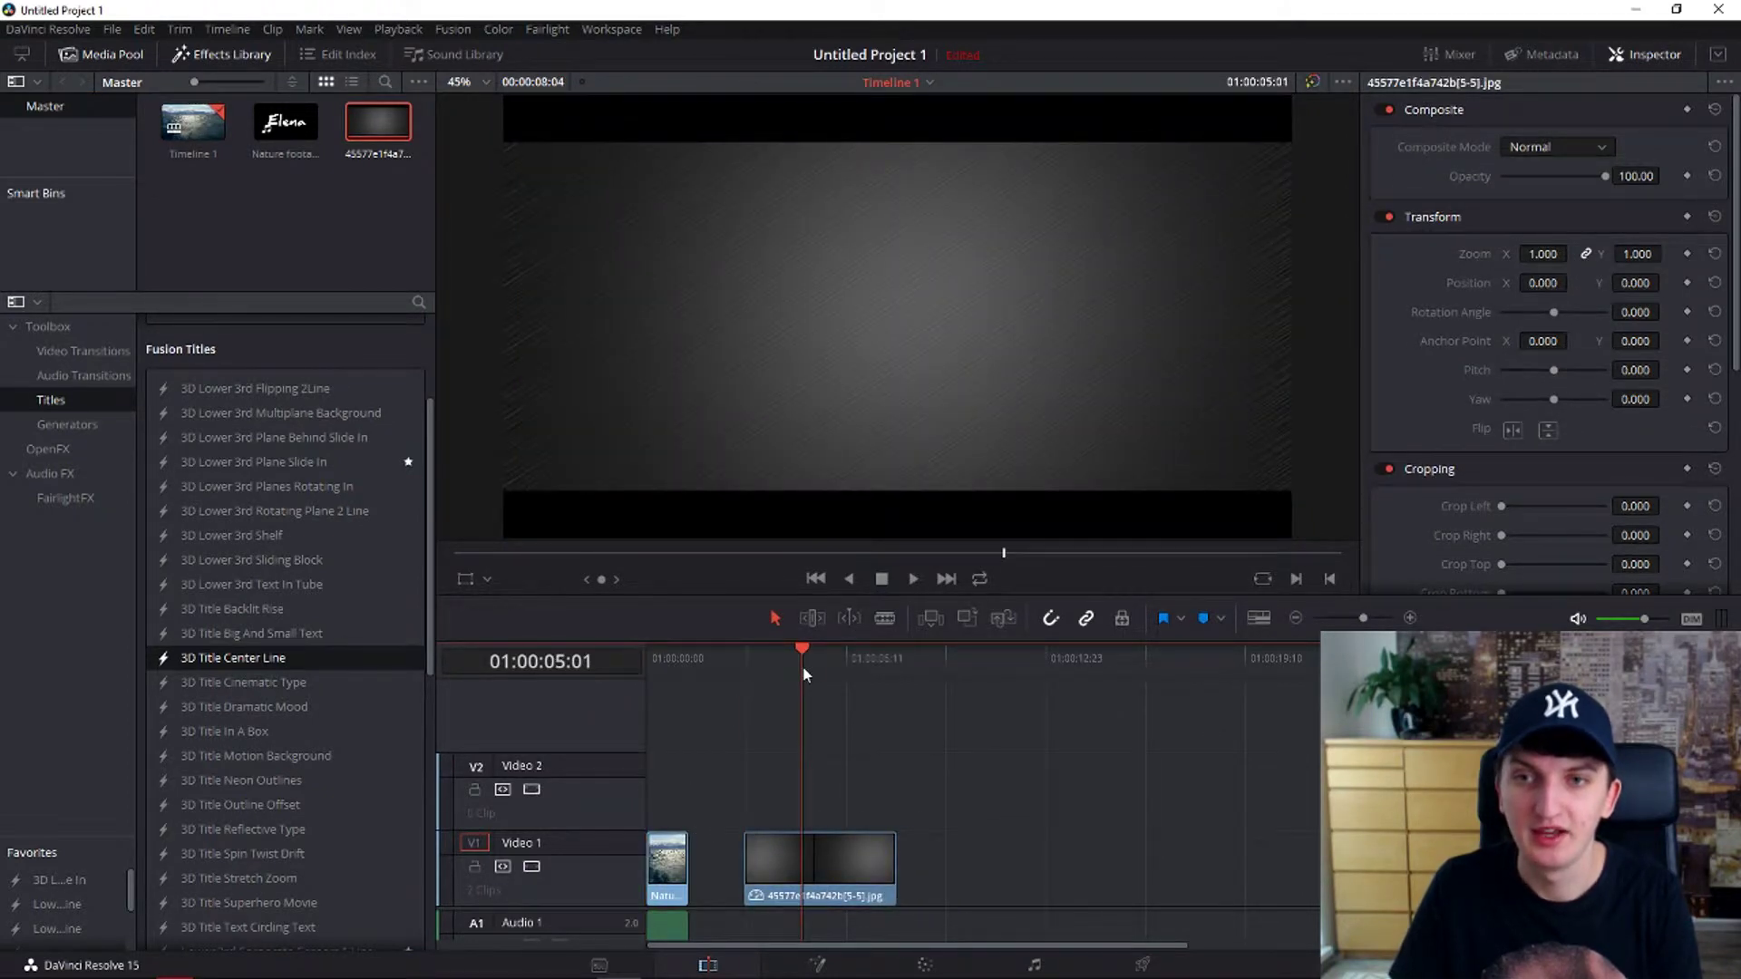
{"action": "mouse_move", "coordinate": [743, 651]}
{"action": "left_mouse_down"}
{"action": "mouse_move", "coordinate": [885, 654]}
{"action": "mouse_move", "coordinate": [753, 661]}
{"action": "left_mouse_up"}
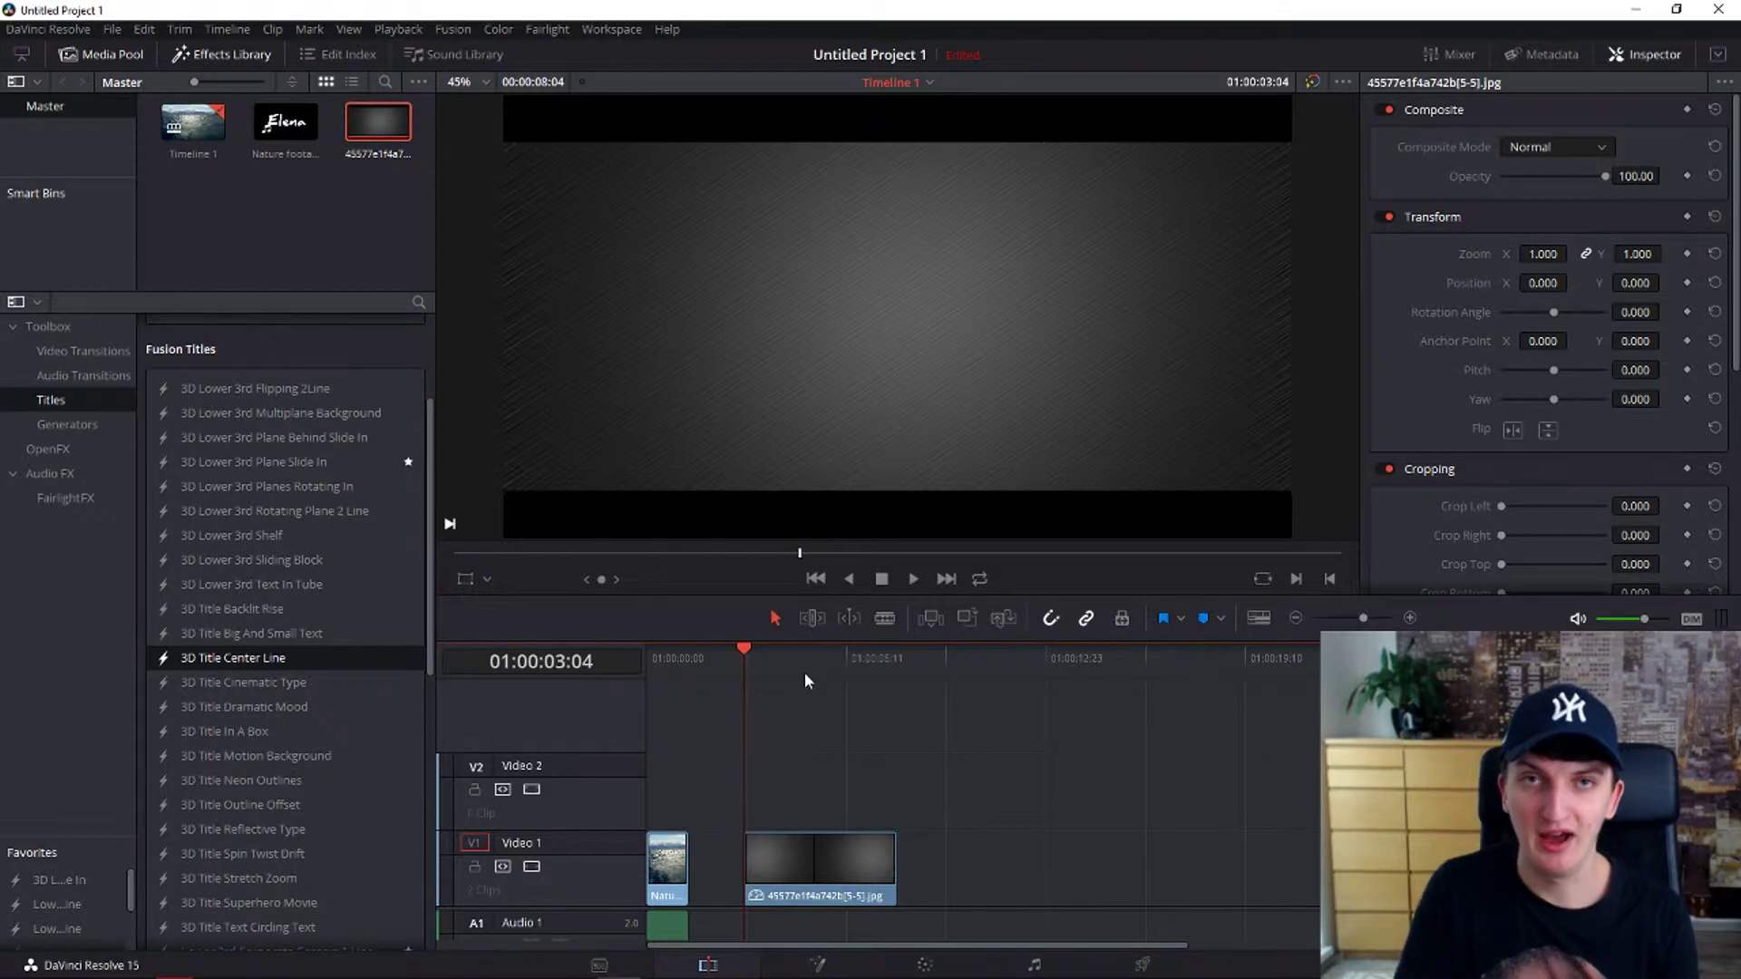
{"action": "left_click", "coordinate": [789, 854]}
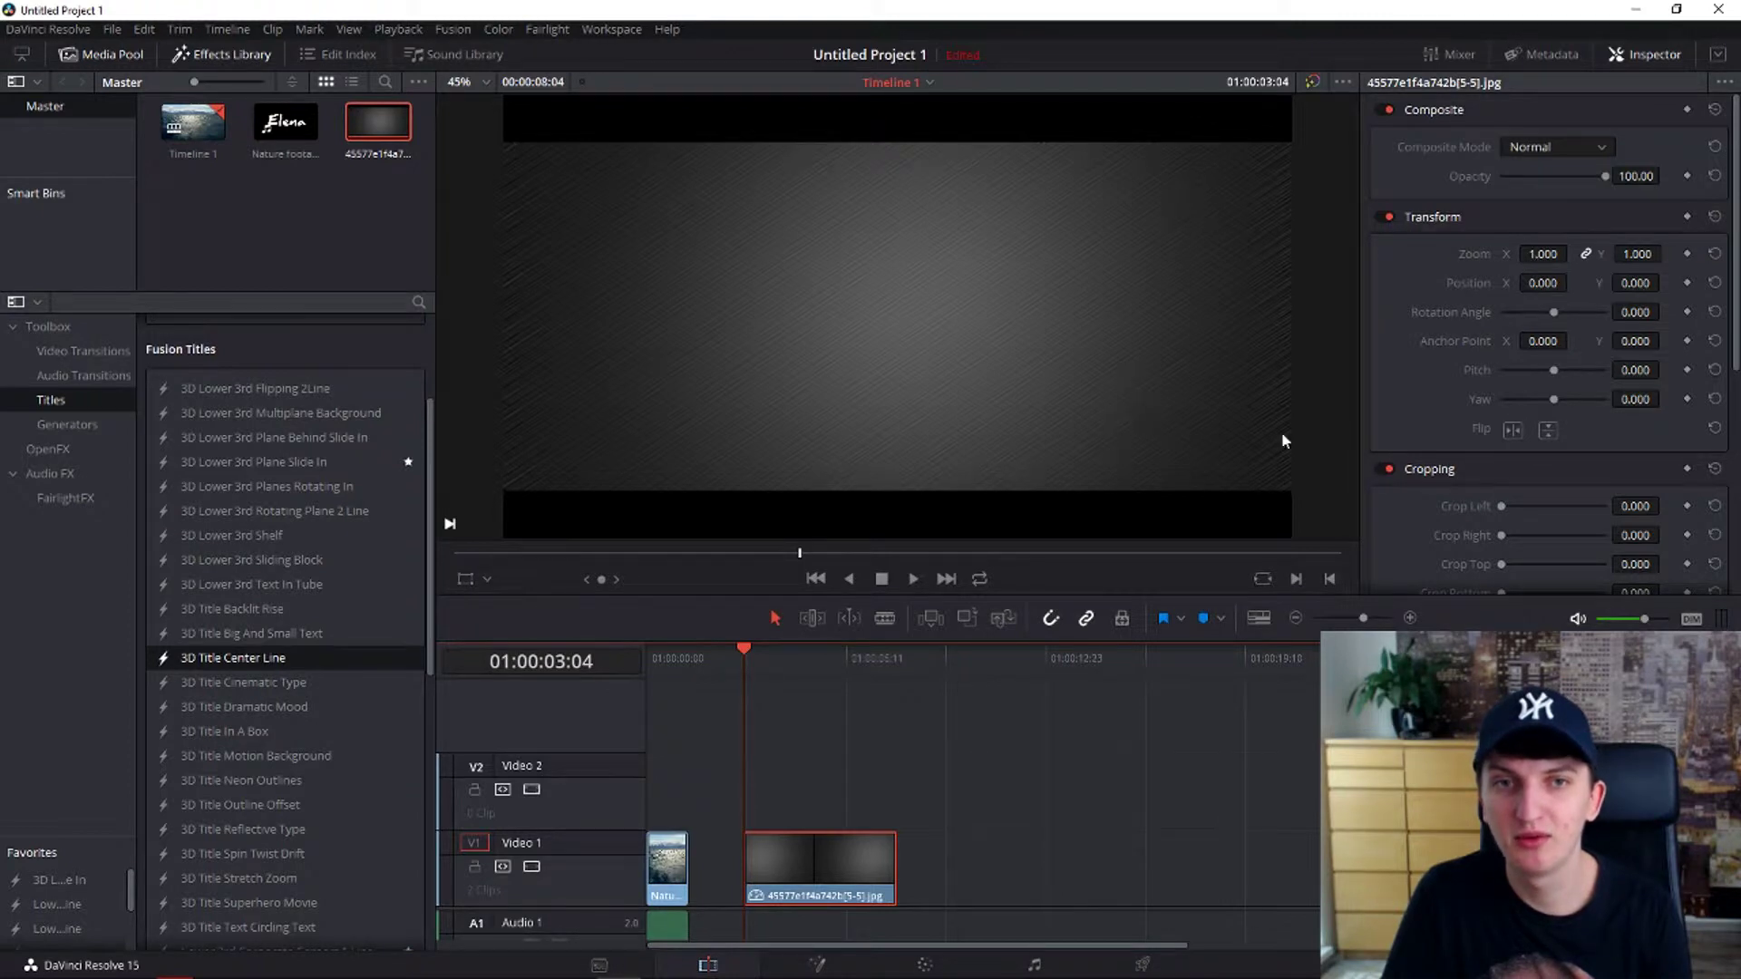
- Set the gradient image's Zoom to 0.310 and Position to X -668, Y -321
{"action": "left_click_drag", "start_coordinate": [1531, 247], "coordinate": [1445, 247]}
{"action": "left_click_drag", "start_coordinate": [1542, 283], "coordinate": [1464, 283]}
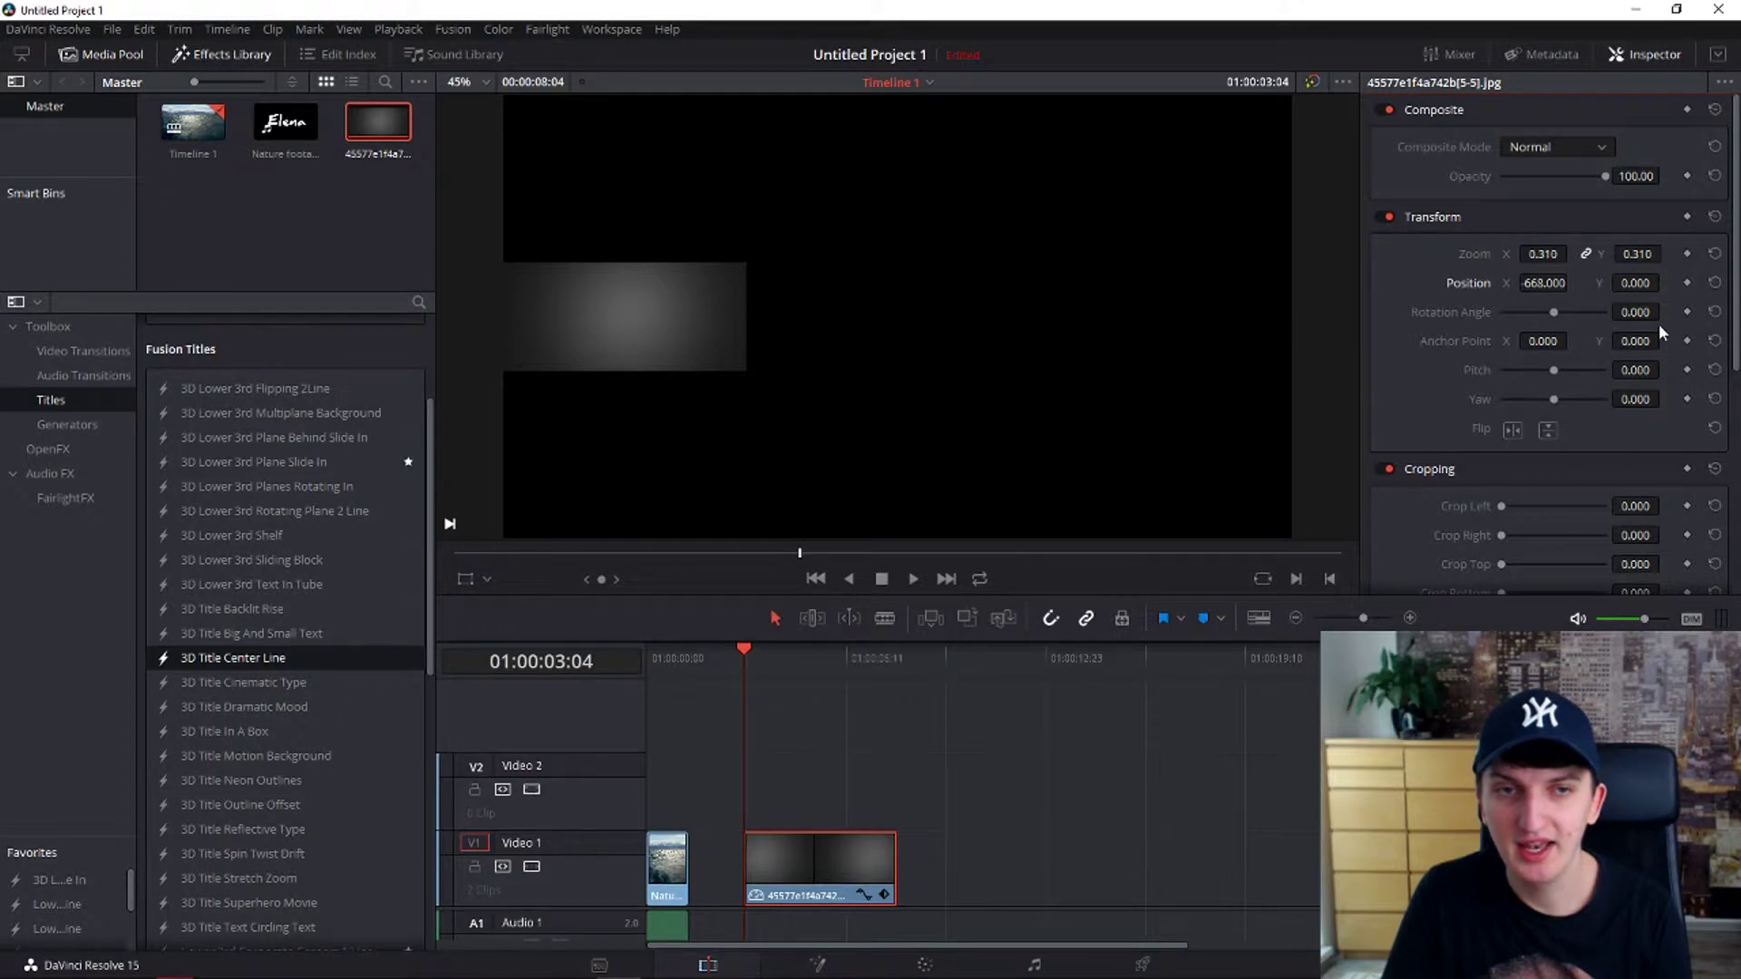
{"action": "left_click", "coordinate": [1555, 283]}
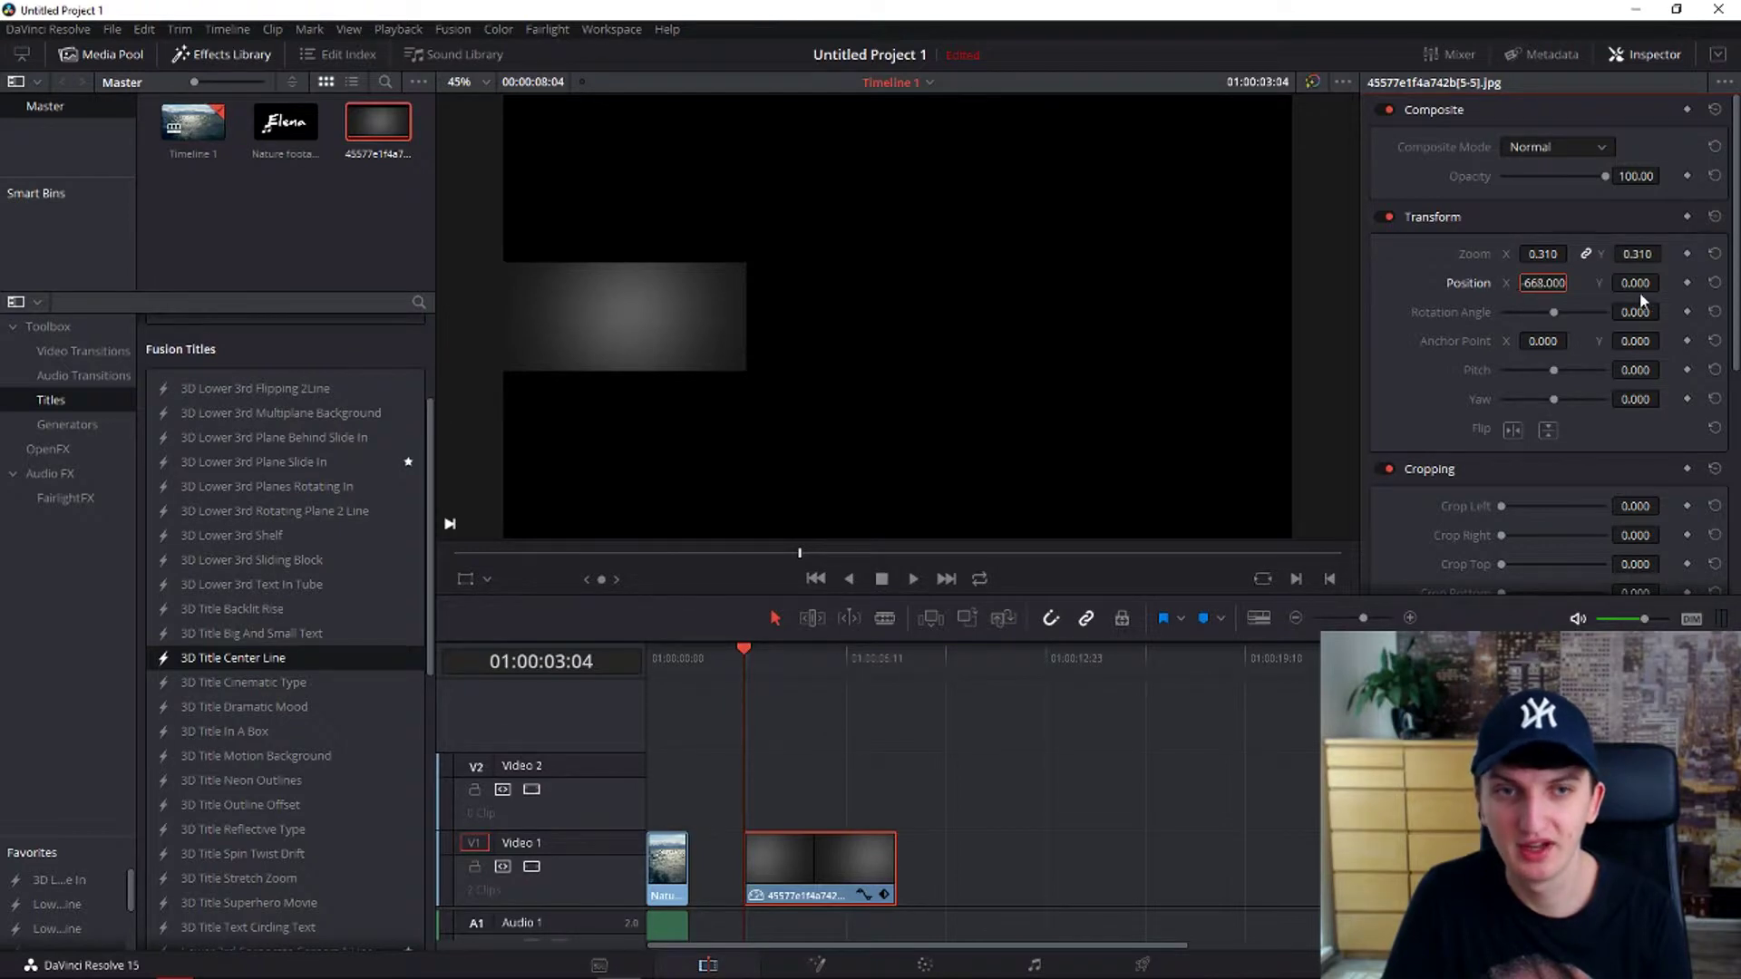
{"action": "left_click_drag", "start_coordinate": [1640, 288], "coordinate": [1616, 288]}
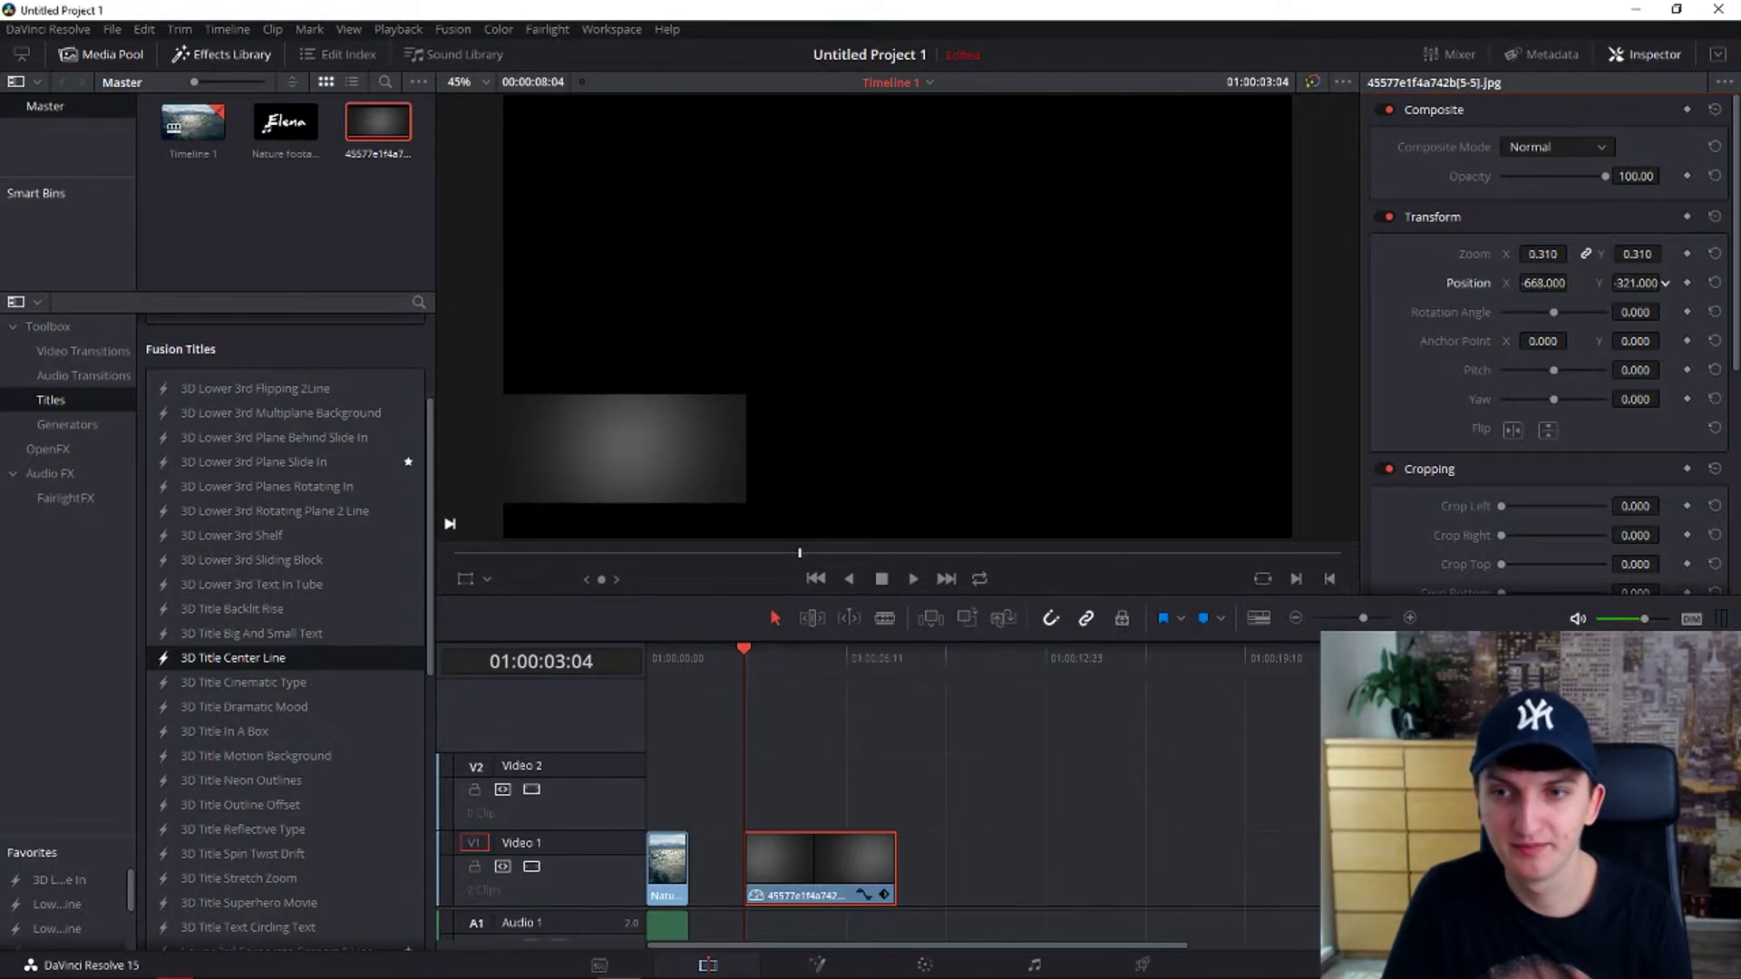
- Crop the image's bottom to about 330 so it becomes a thin bar
{"action": "scroll", "coordinate": [1449, 399], "scroll_direction": "down", "scroll_amount": 3}
{"action": "scroll", "coordinate": [1440, 373], "scroll_direction": "up", "scroll_amount": 1}
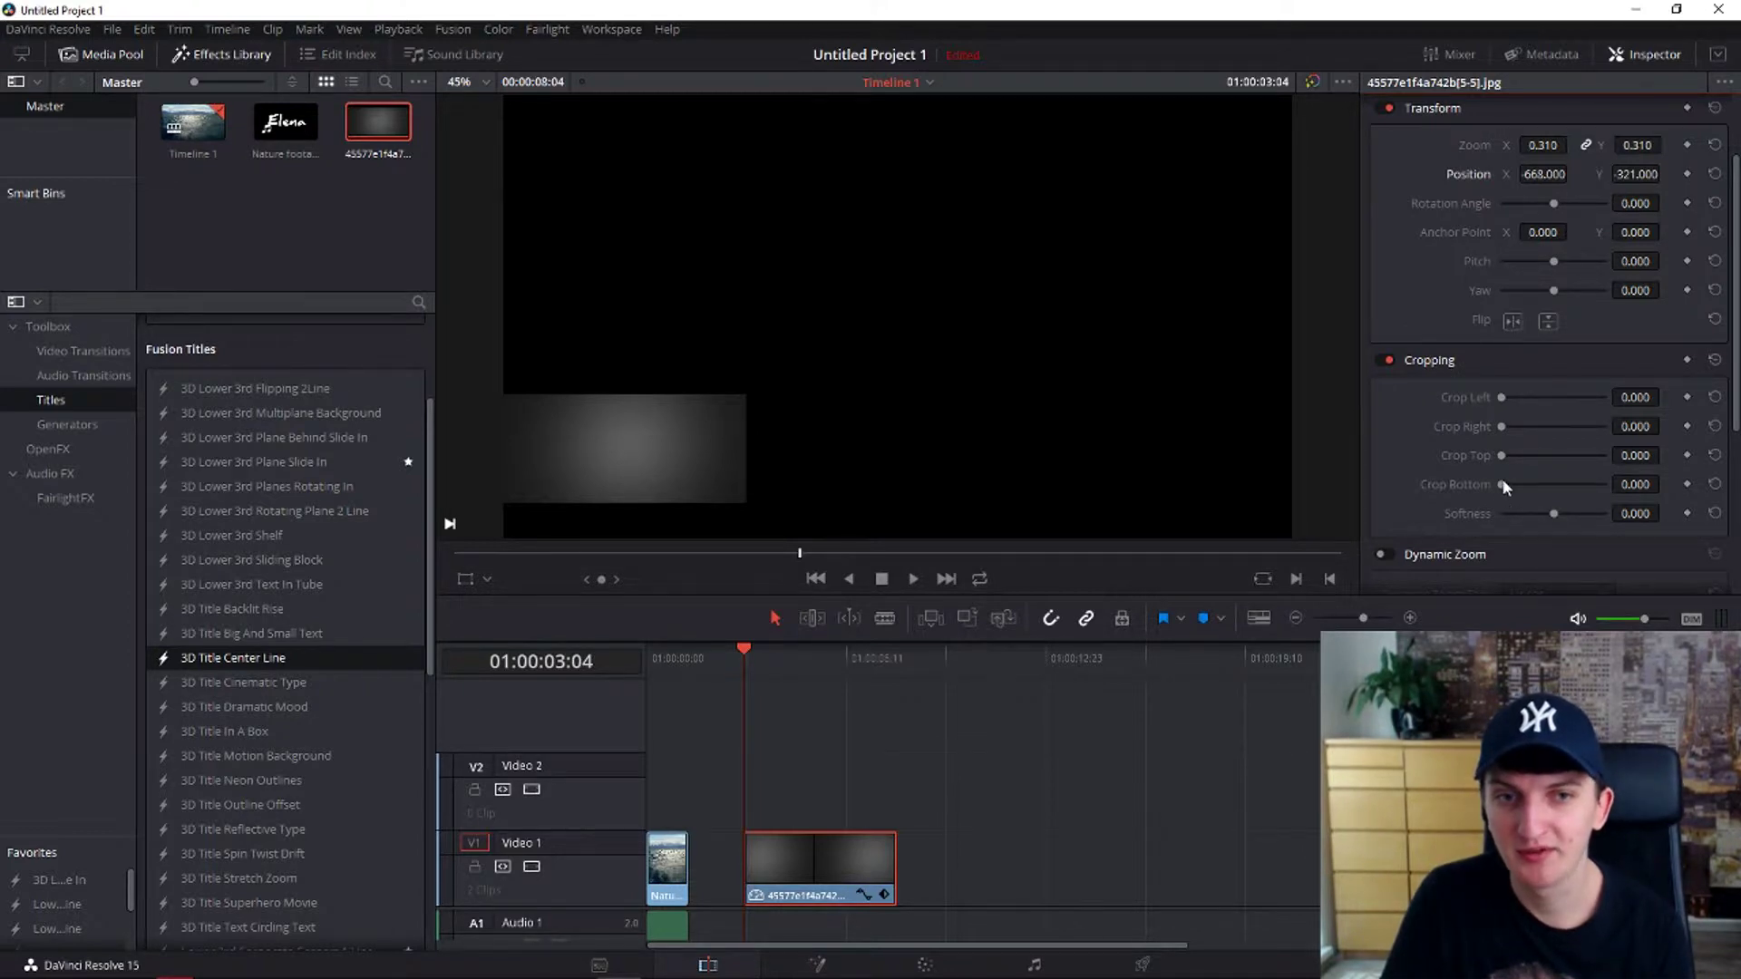
{"action": "left_click_drag", "start_coordinate": [1502, 484], "coordinate": [1540, 488]}
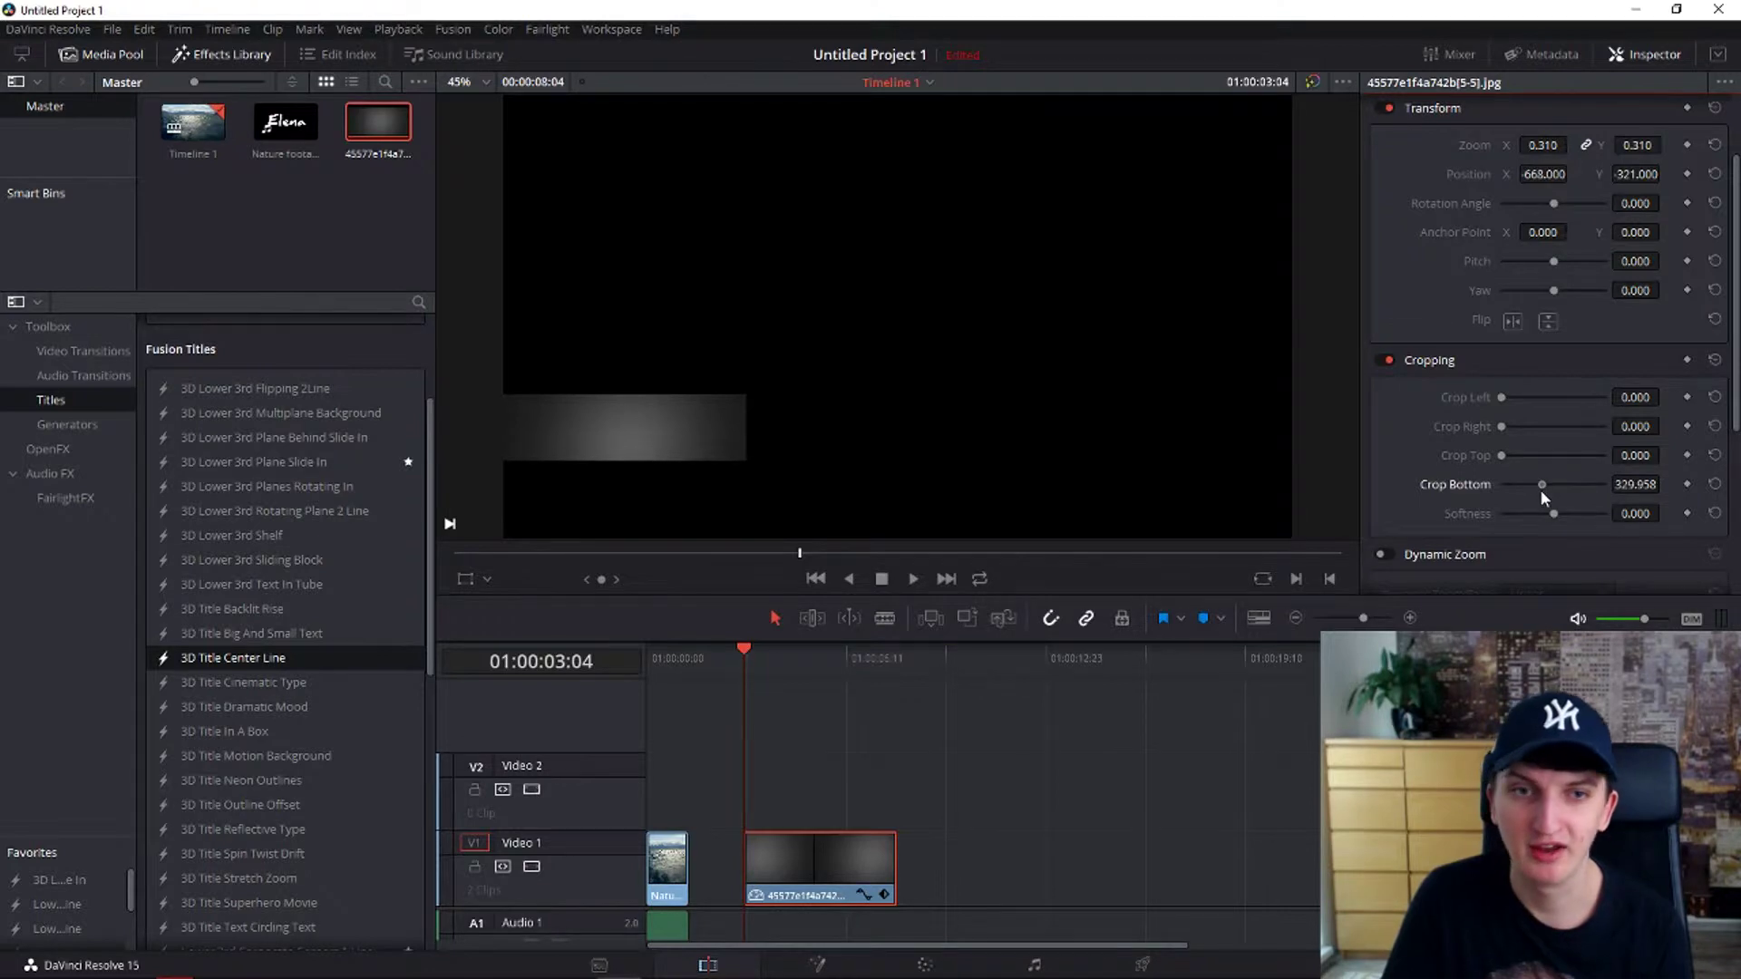
{"action": "scroll", "coordinate": [1455, 312], "scroll_direction": "up", "scroll_amount": 2}
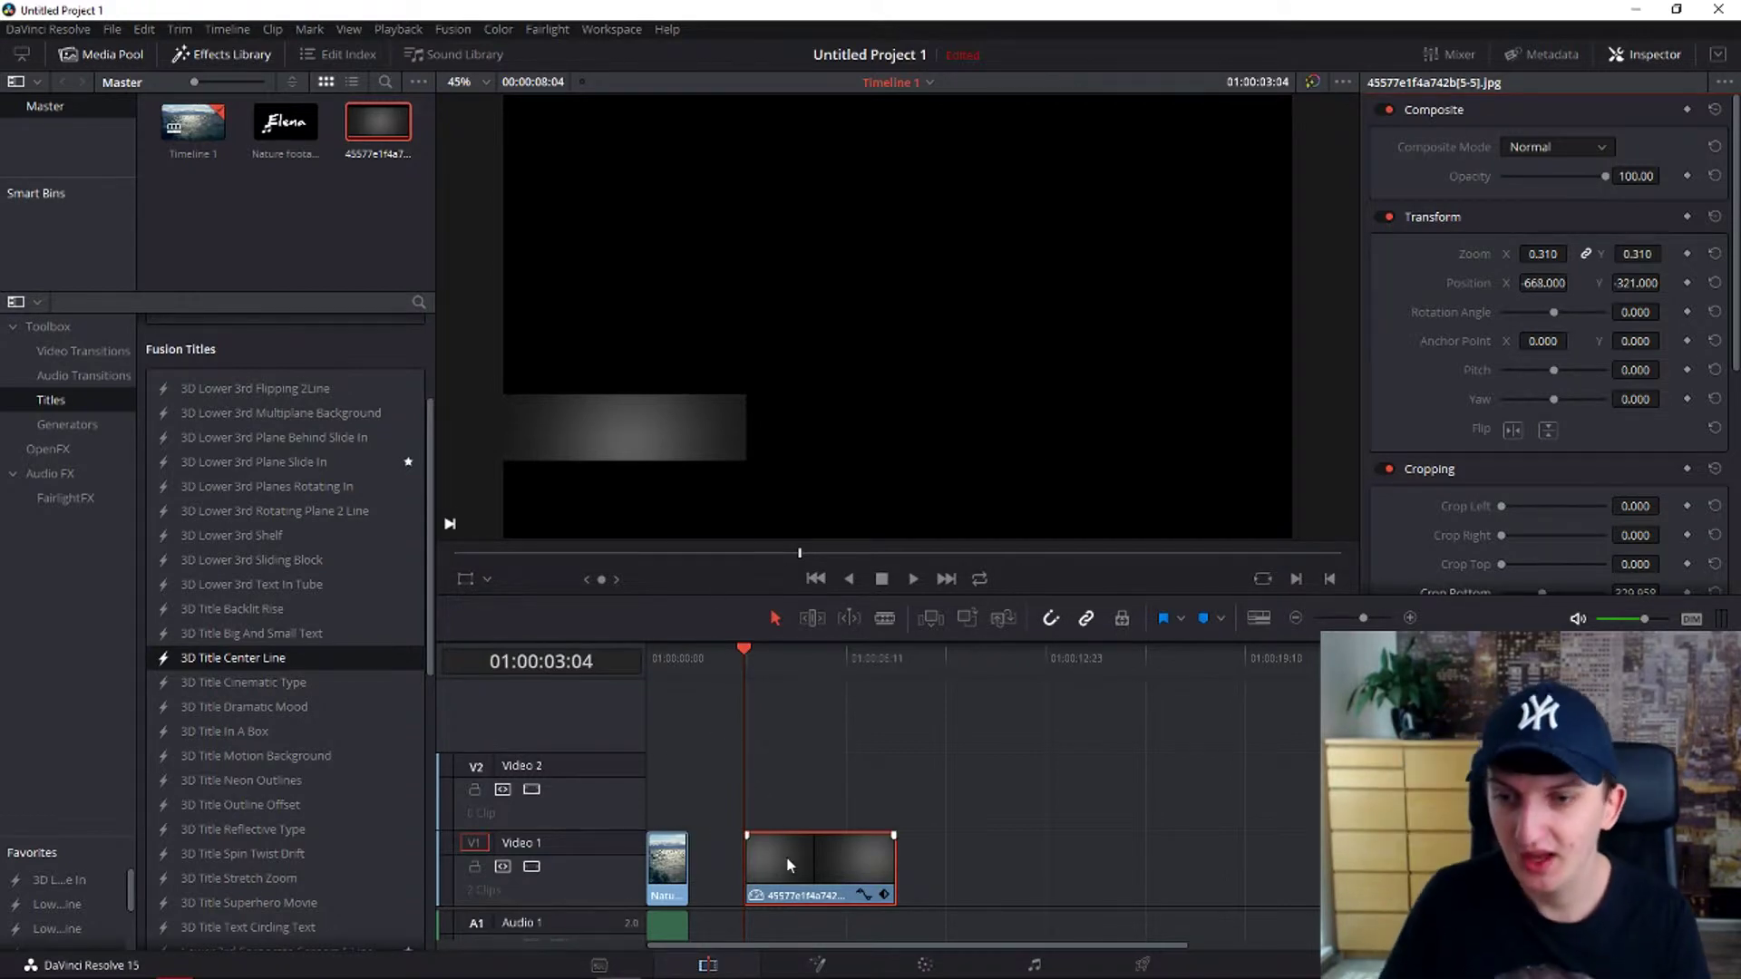
- Move the bar image to Video 2 at the start, trim it to the footage length, and play back
{"action": "left_click_drag", "start_coordinate": [789, 864], "coordinate": [759, 776]}
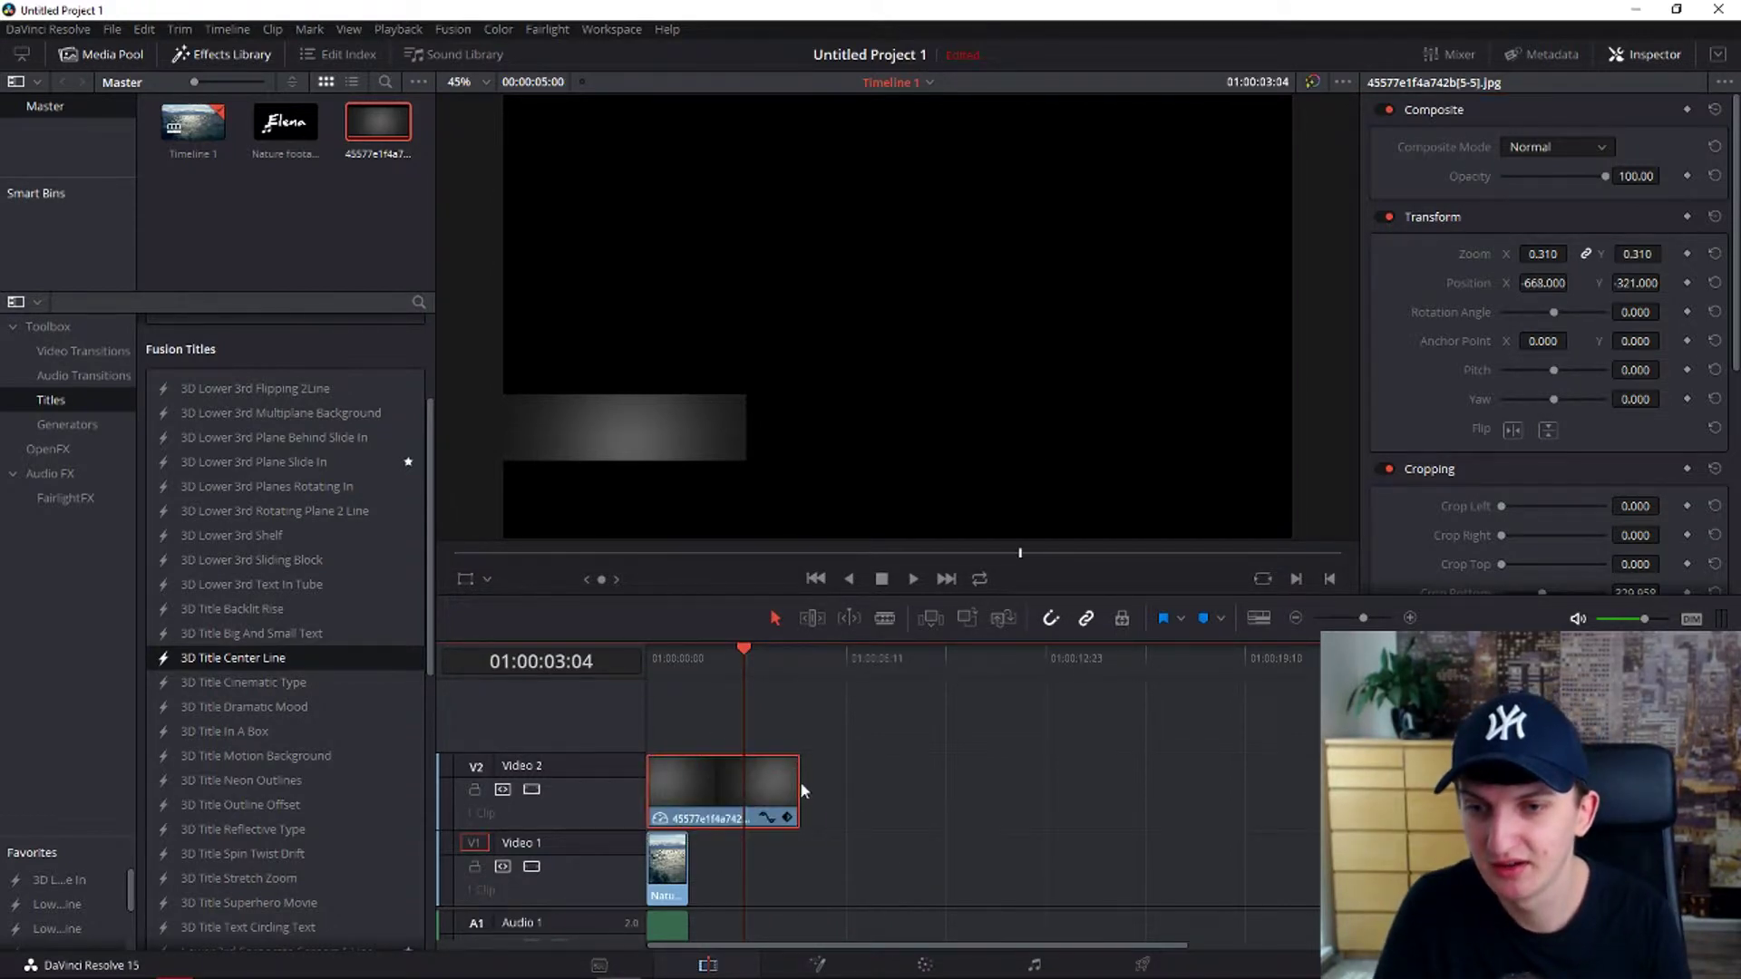
{"action": "left_click_drag", "start_coordinate": [800, 785], "coordinate": [681, 787]}
{"action": "left_click", "coordinate": [654, 671]}
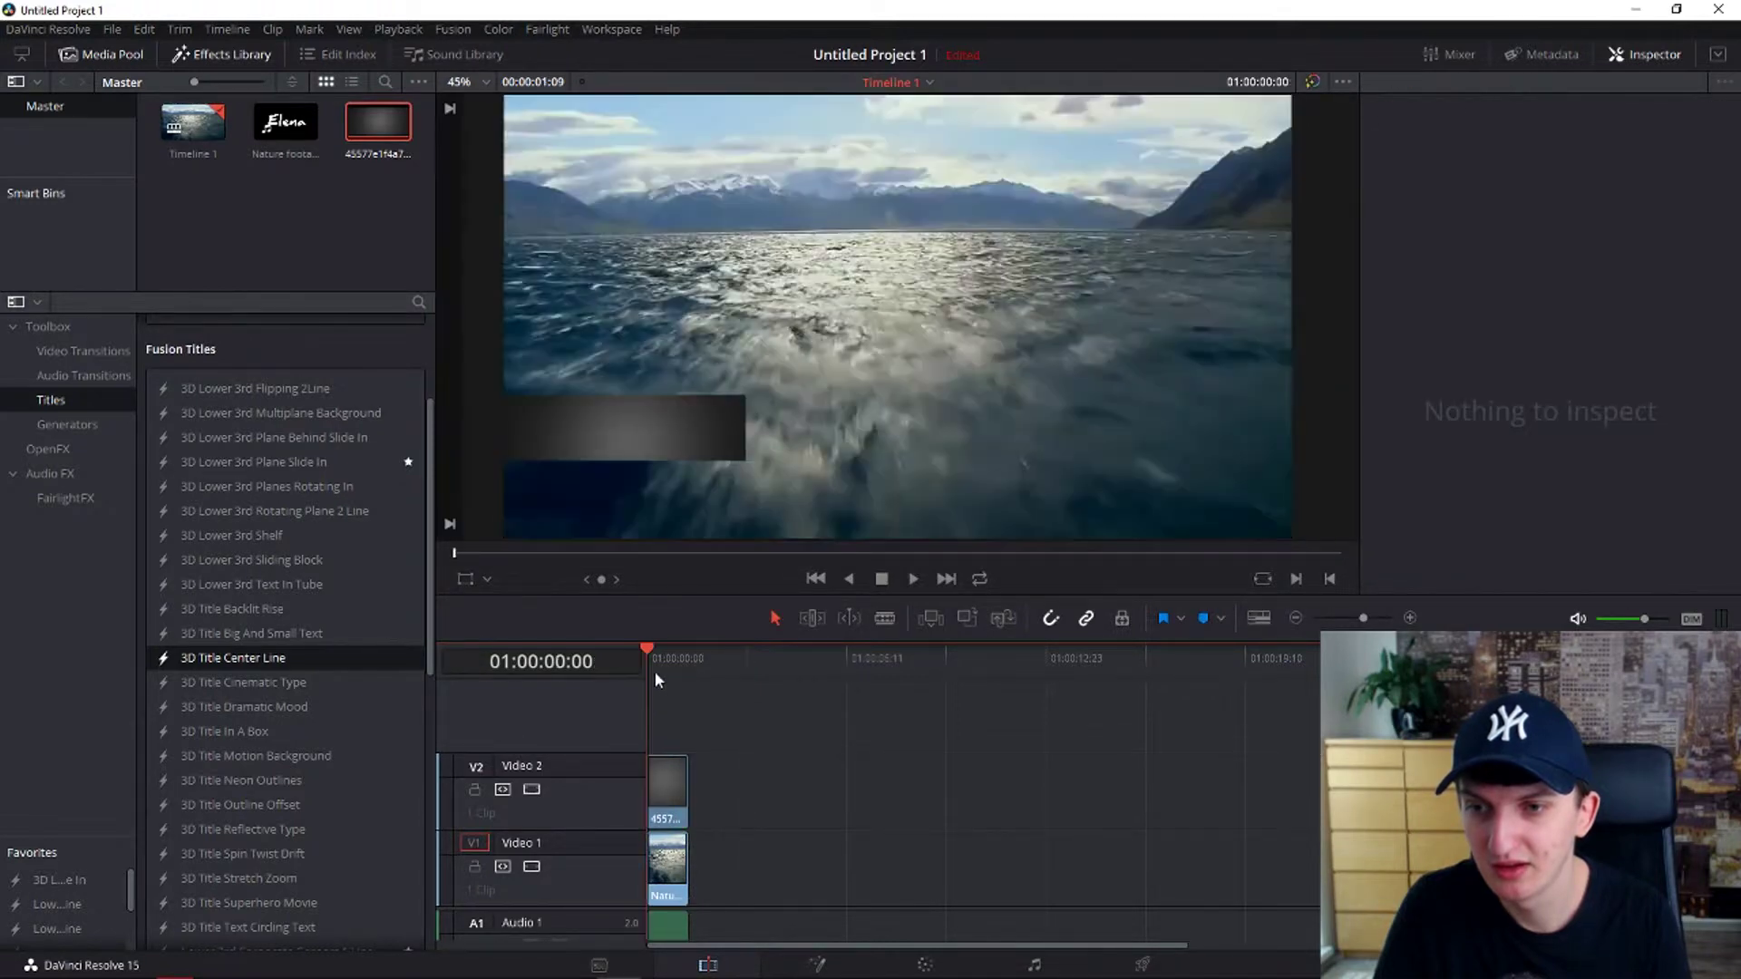
{"action": "key", "text": "space"}
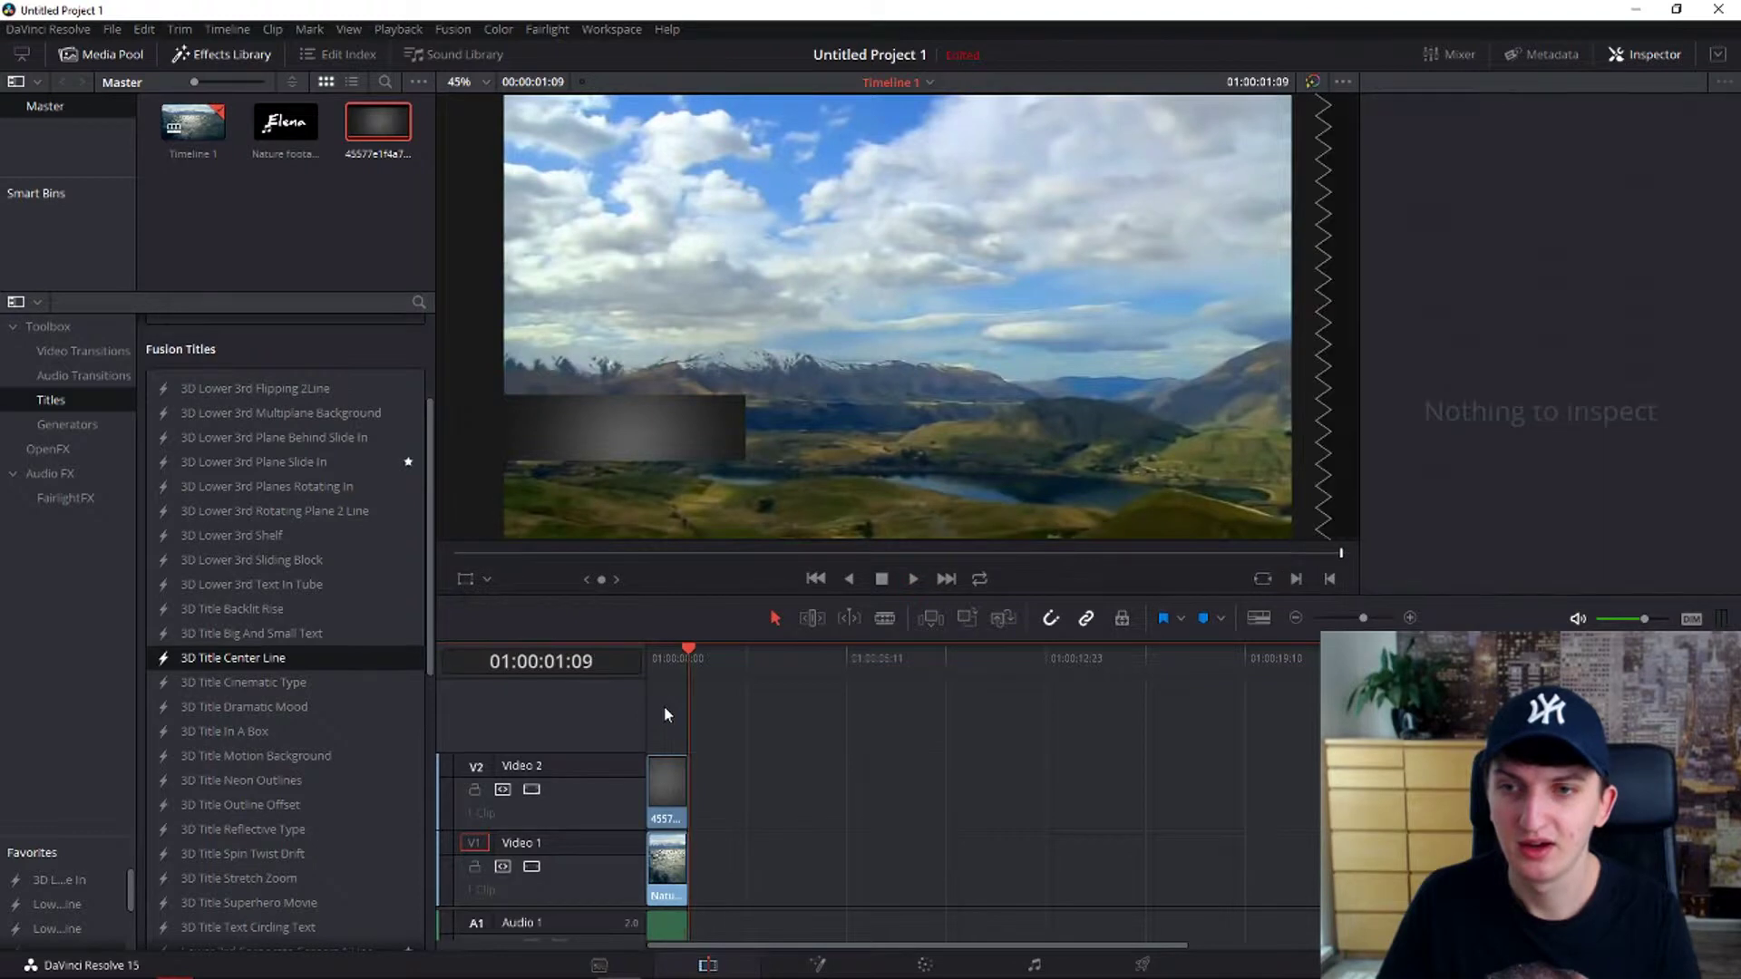
{"action": "left_click", "coordinate": [644, 672]}
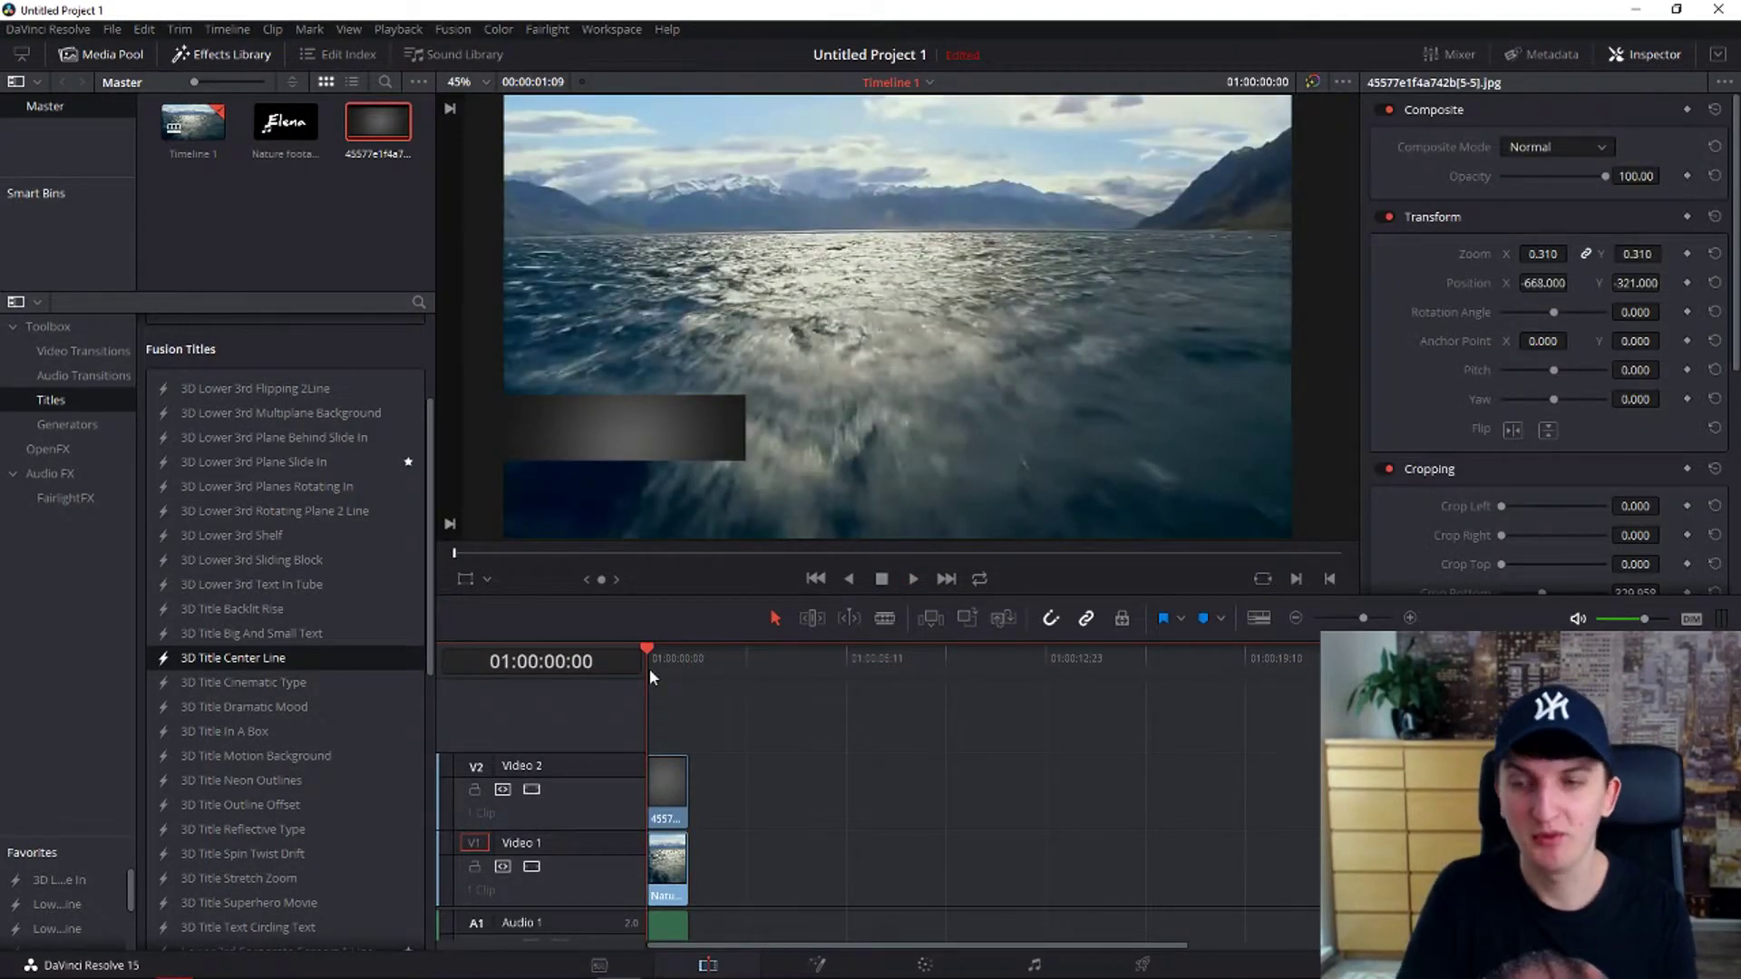
- Add a Text title on a new track above the bar clip and select it
{"action": "scroll", "coordinate": [256, 508], "scroll_direction": "up", "scroll_amount": 4}
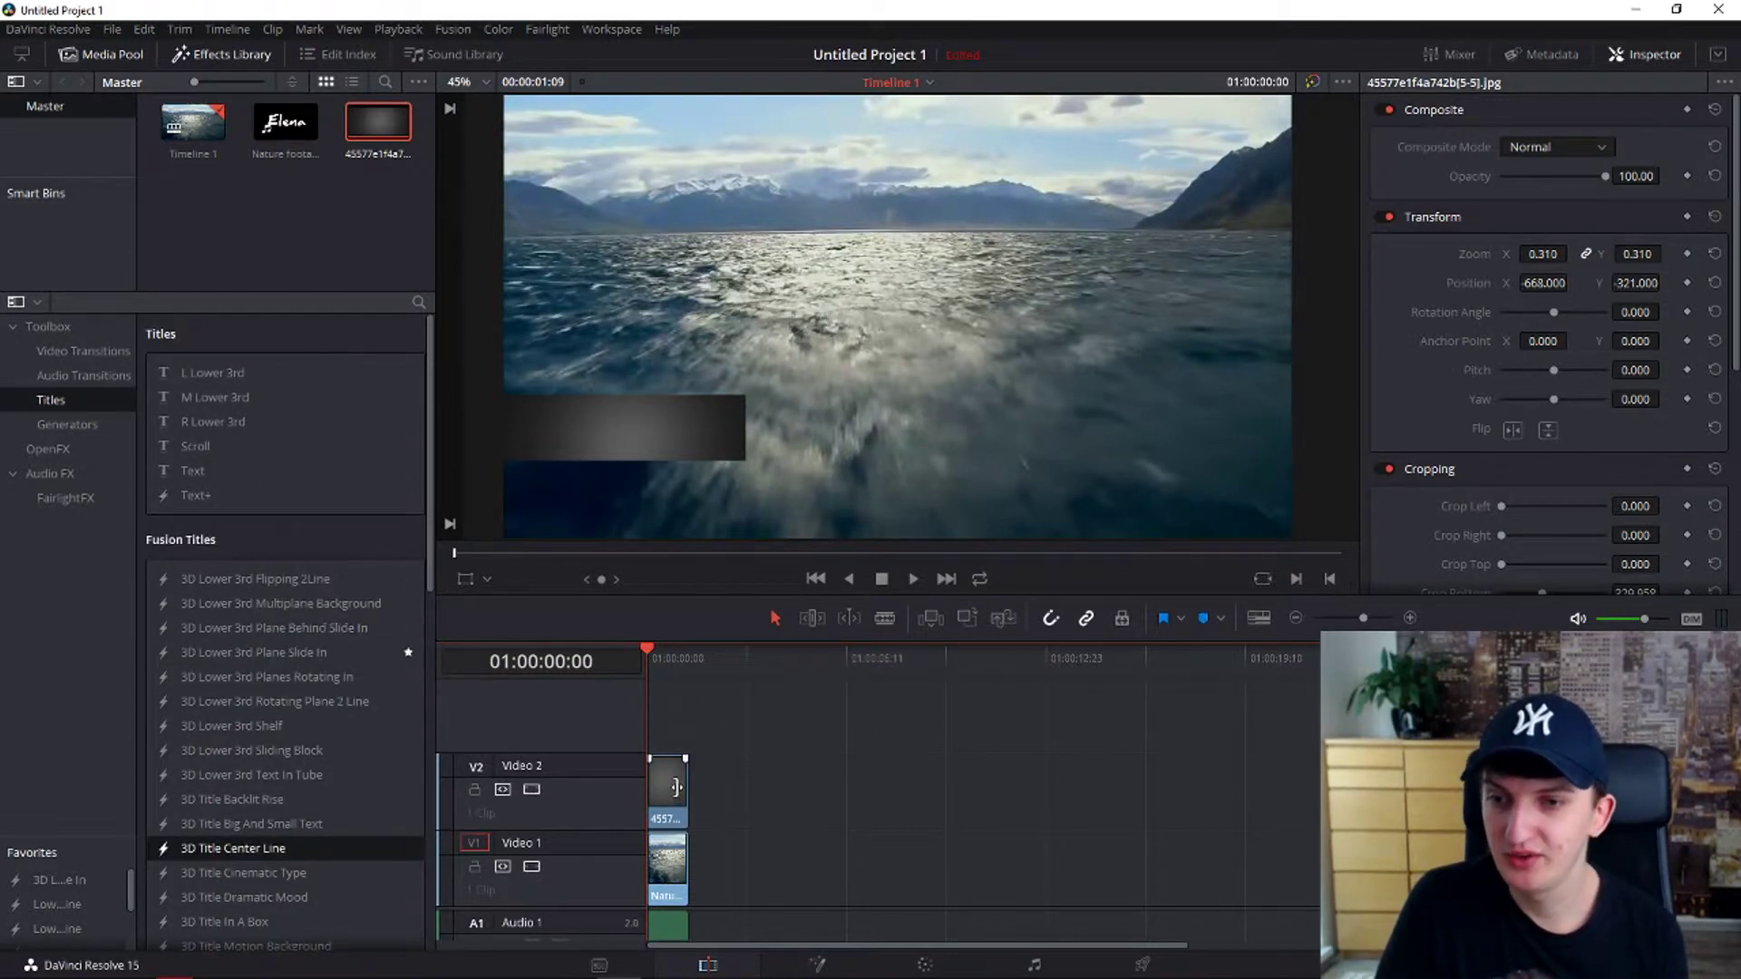
{"action": "left_click", "coordinate": [663, 789]}
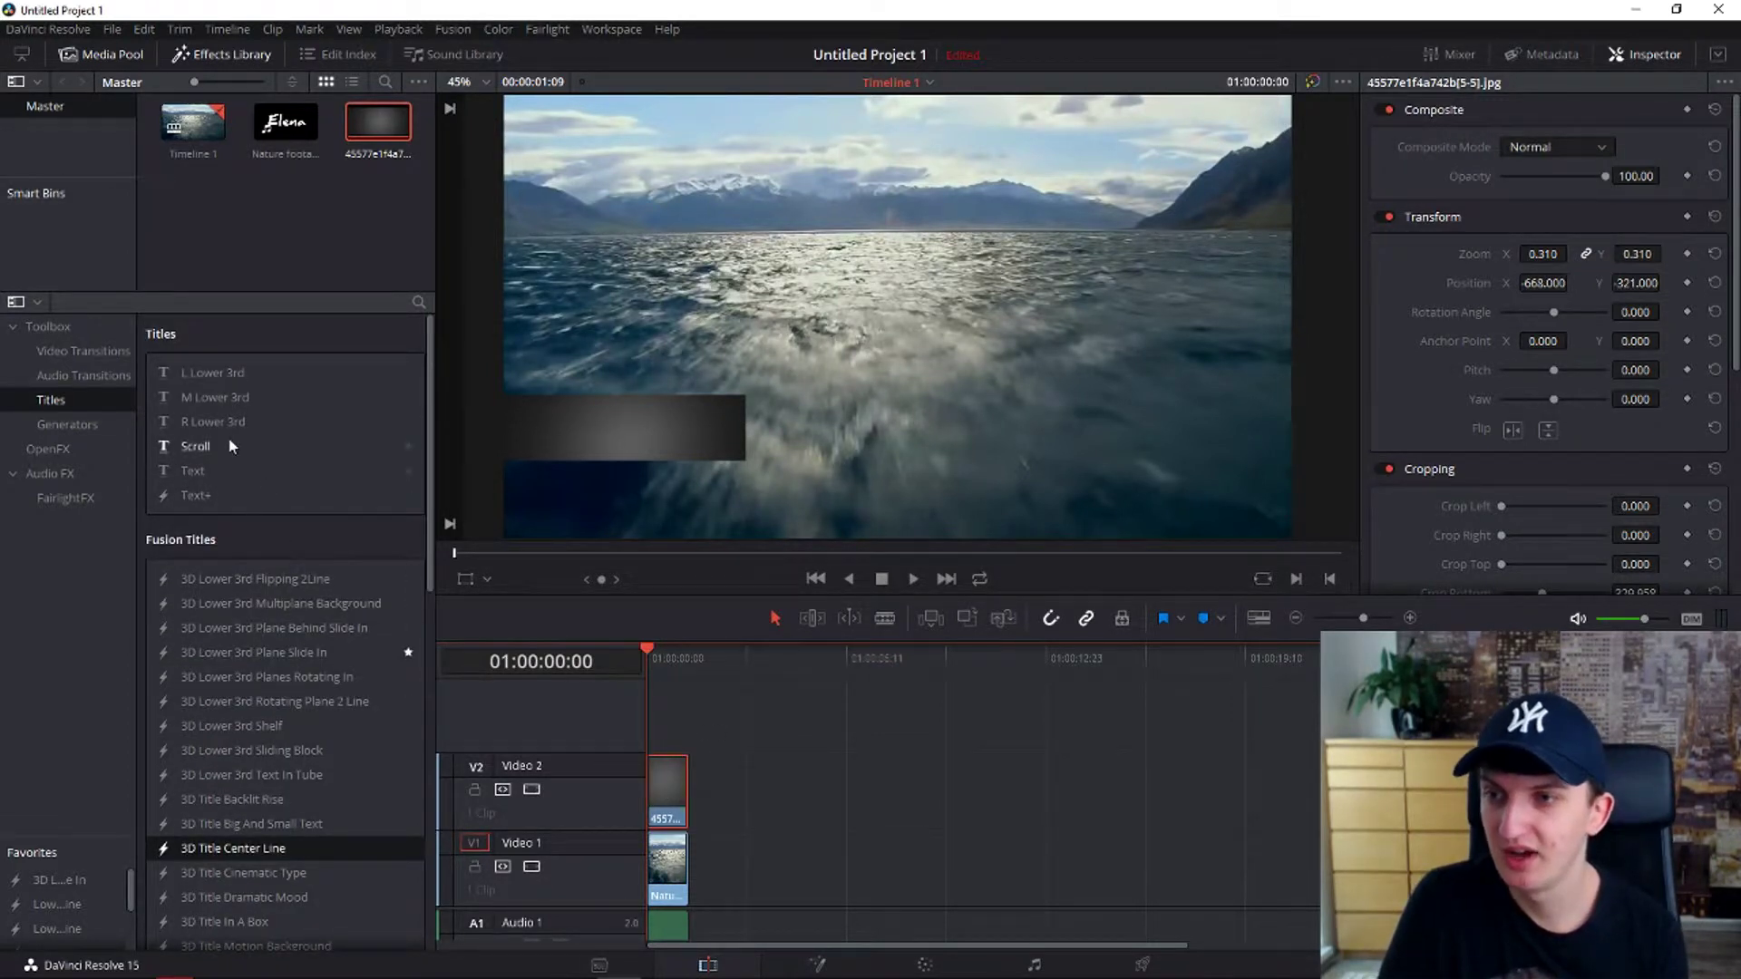
{"action": "left_click_drag", "start_coordinate": [196, 462], "coordinate": [655, 710]}
{"action": "left_click", "coordinate": [736, 707]}
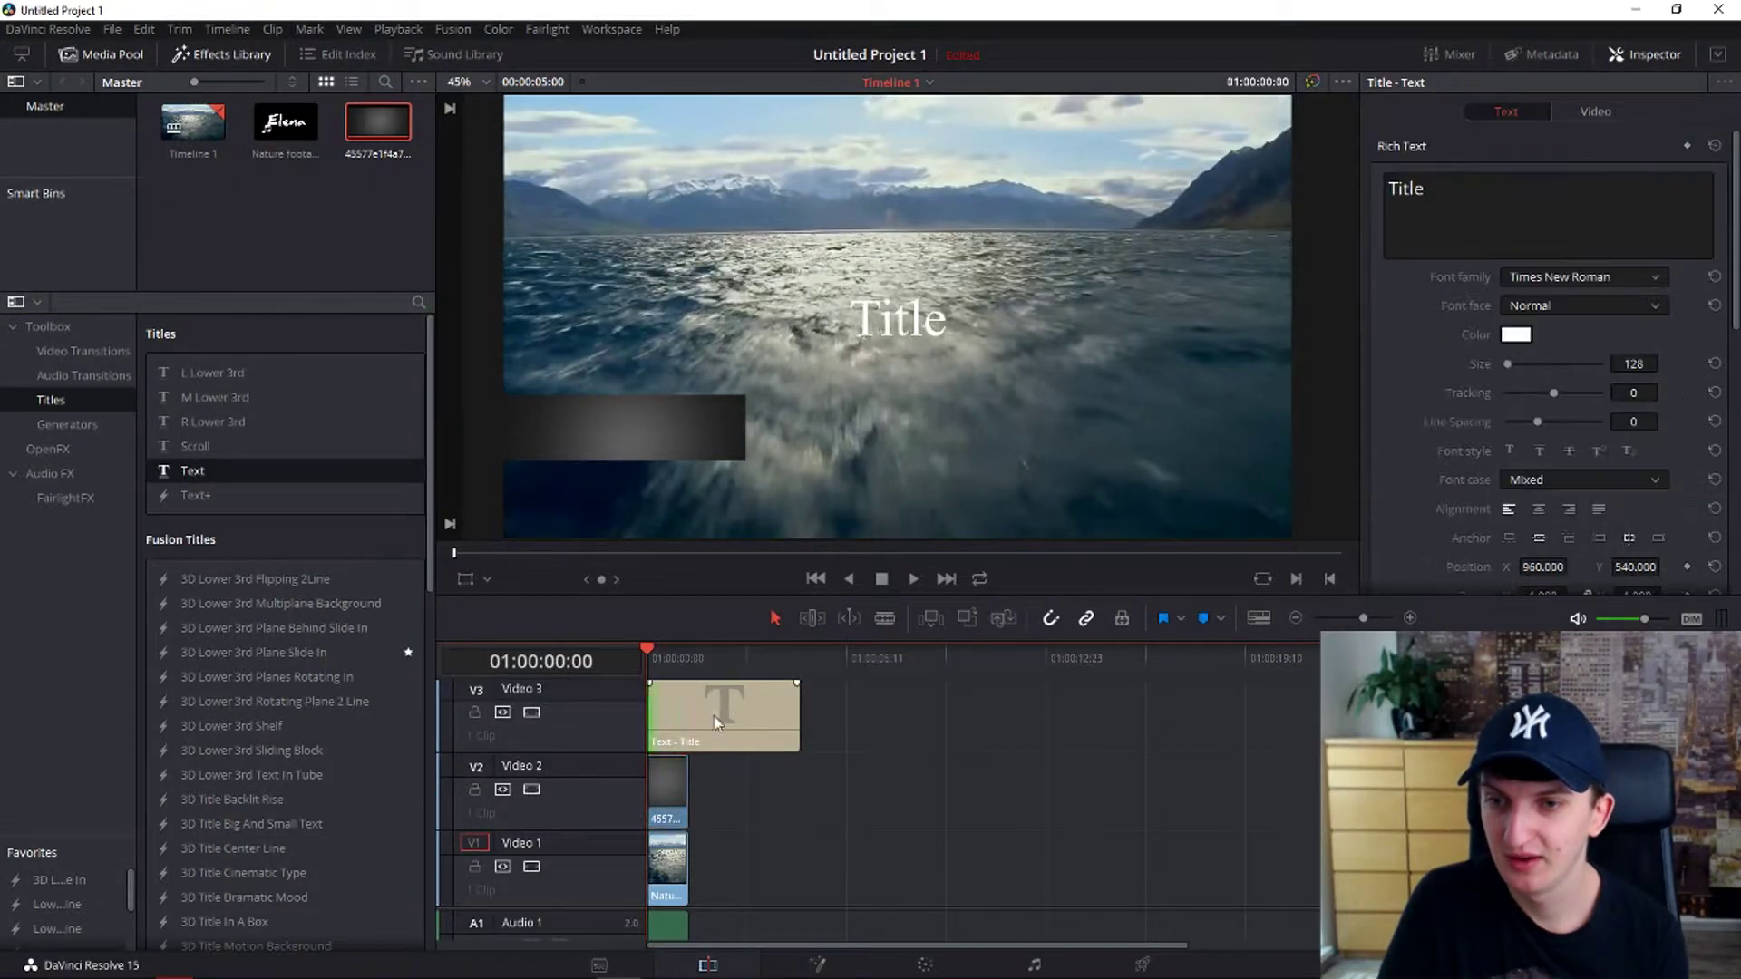
- Change the title text to 'Water' and set its font family to Headline One
{"action": "double_click", "coordinate": [1406, 189]}
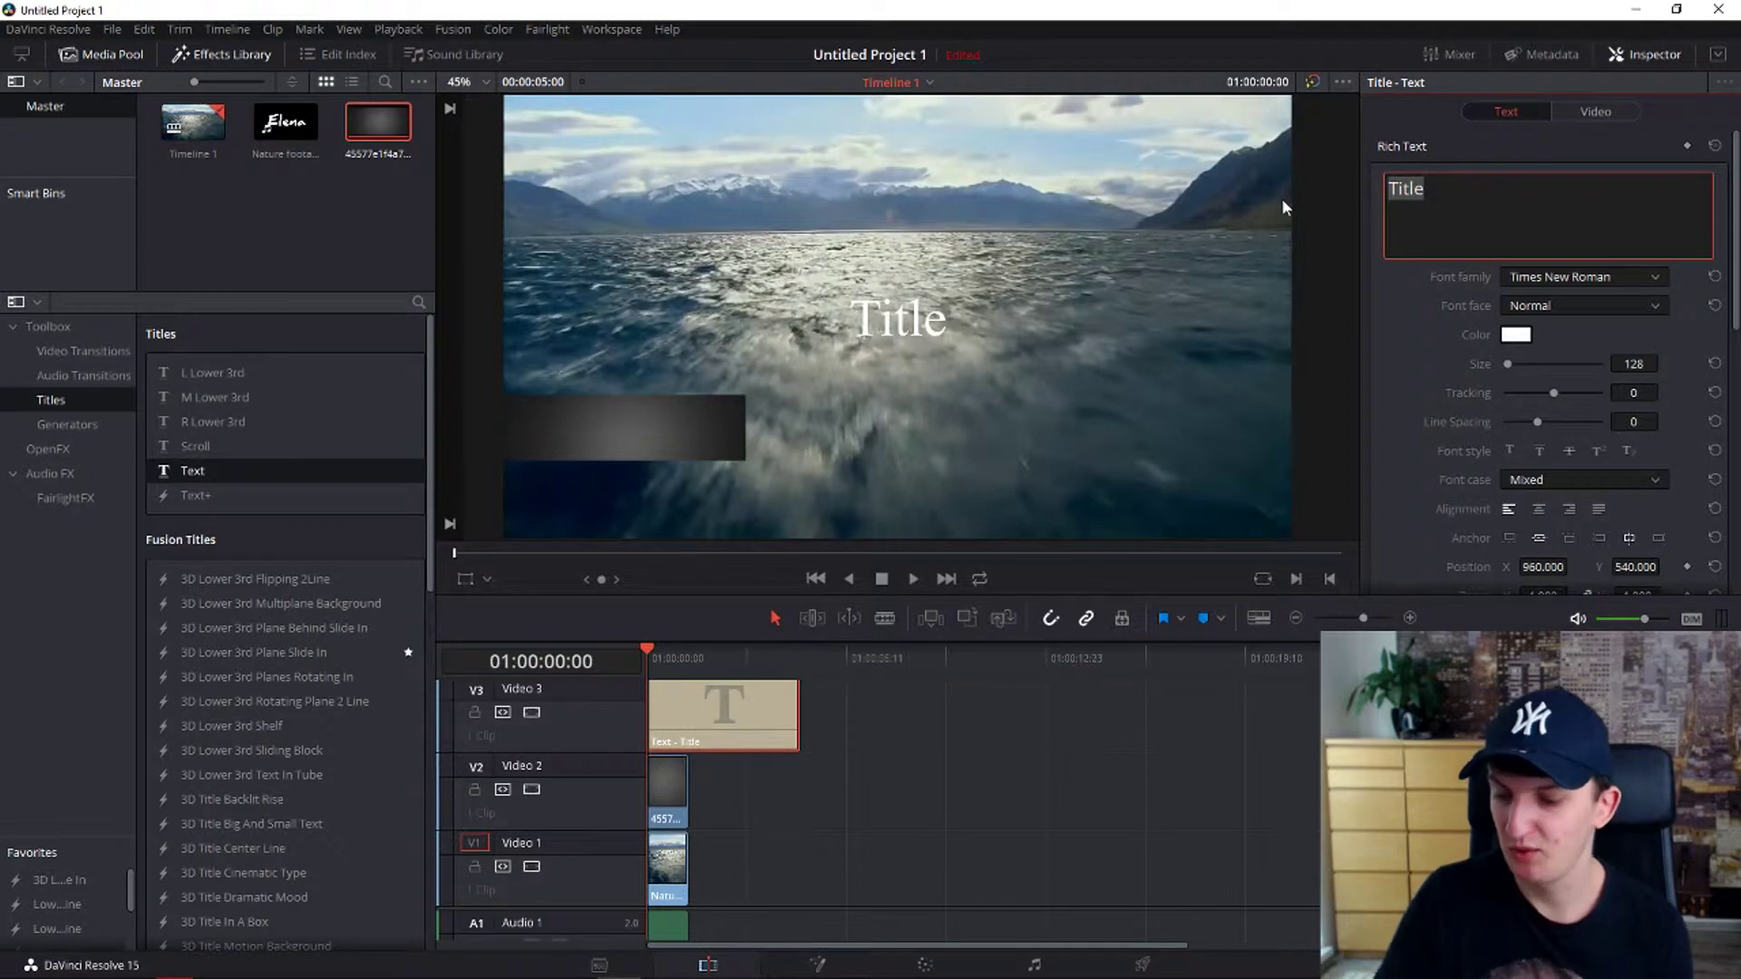
{"action": "type", "text": "Wwa"}
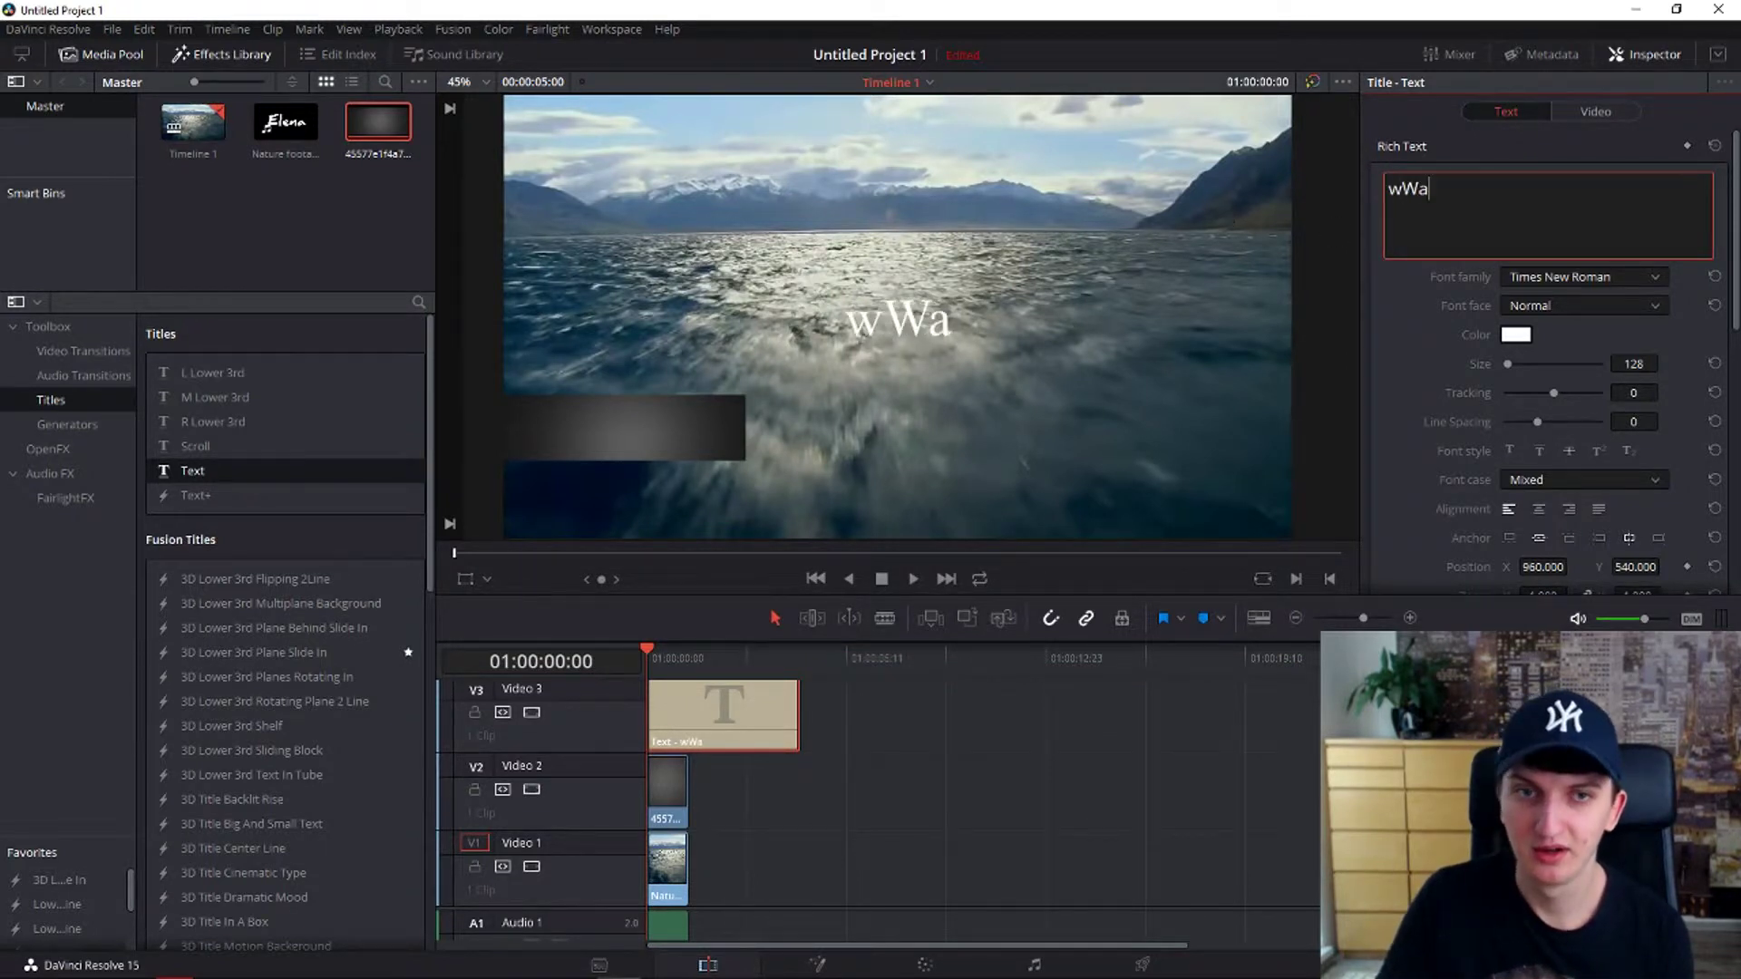
{"action": "key", "text": "BackSpace"}
{"action": "key", "text": "BackSpace"}
{"action": "type", "text": "ater"}
{"action": "left_click", "coordinate": [1544, 281]}
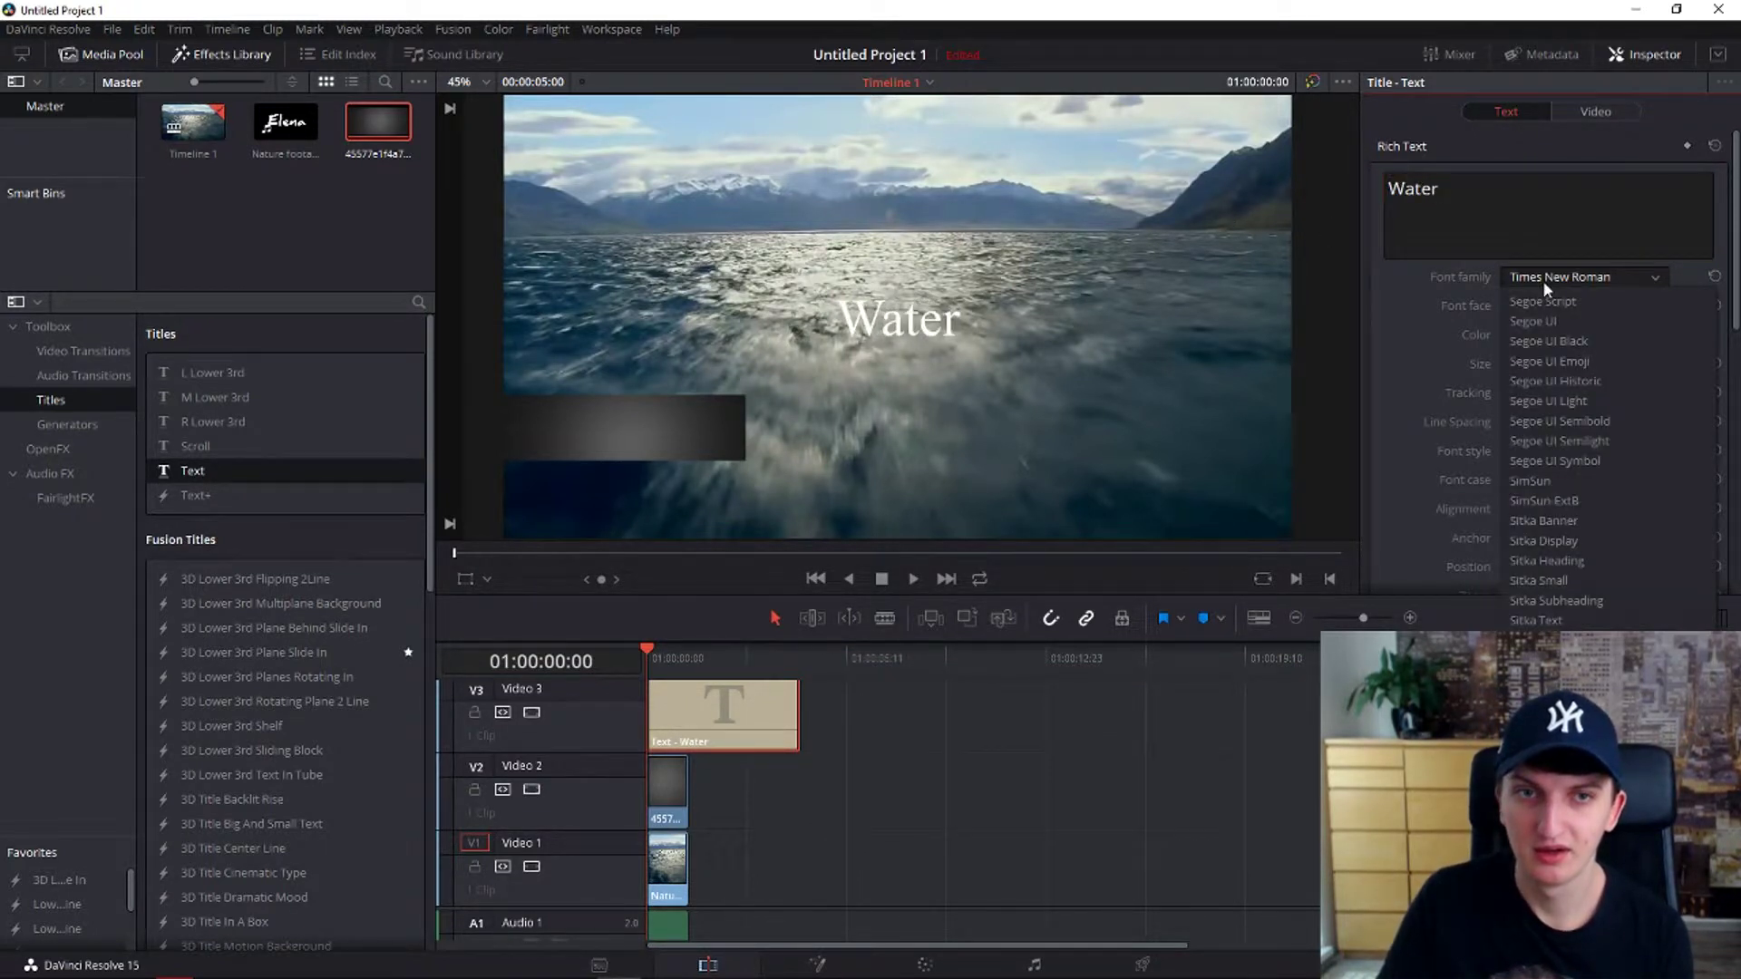
{"action": "scroll", "coordinate": [1545, 288], "scroll_direction": "up", "scroll_amount": 3}
{"action": "left_click", "coordinate": [1549, 301]}
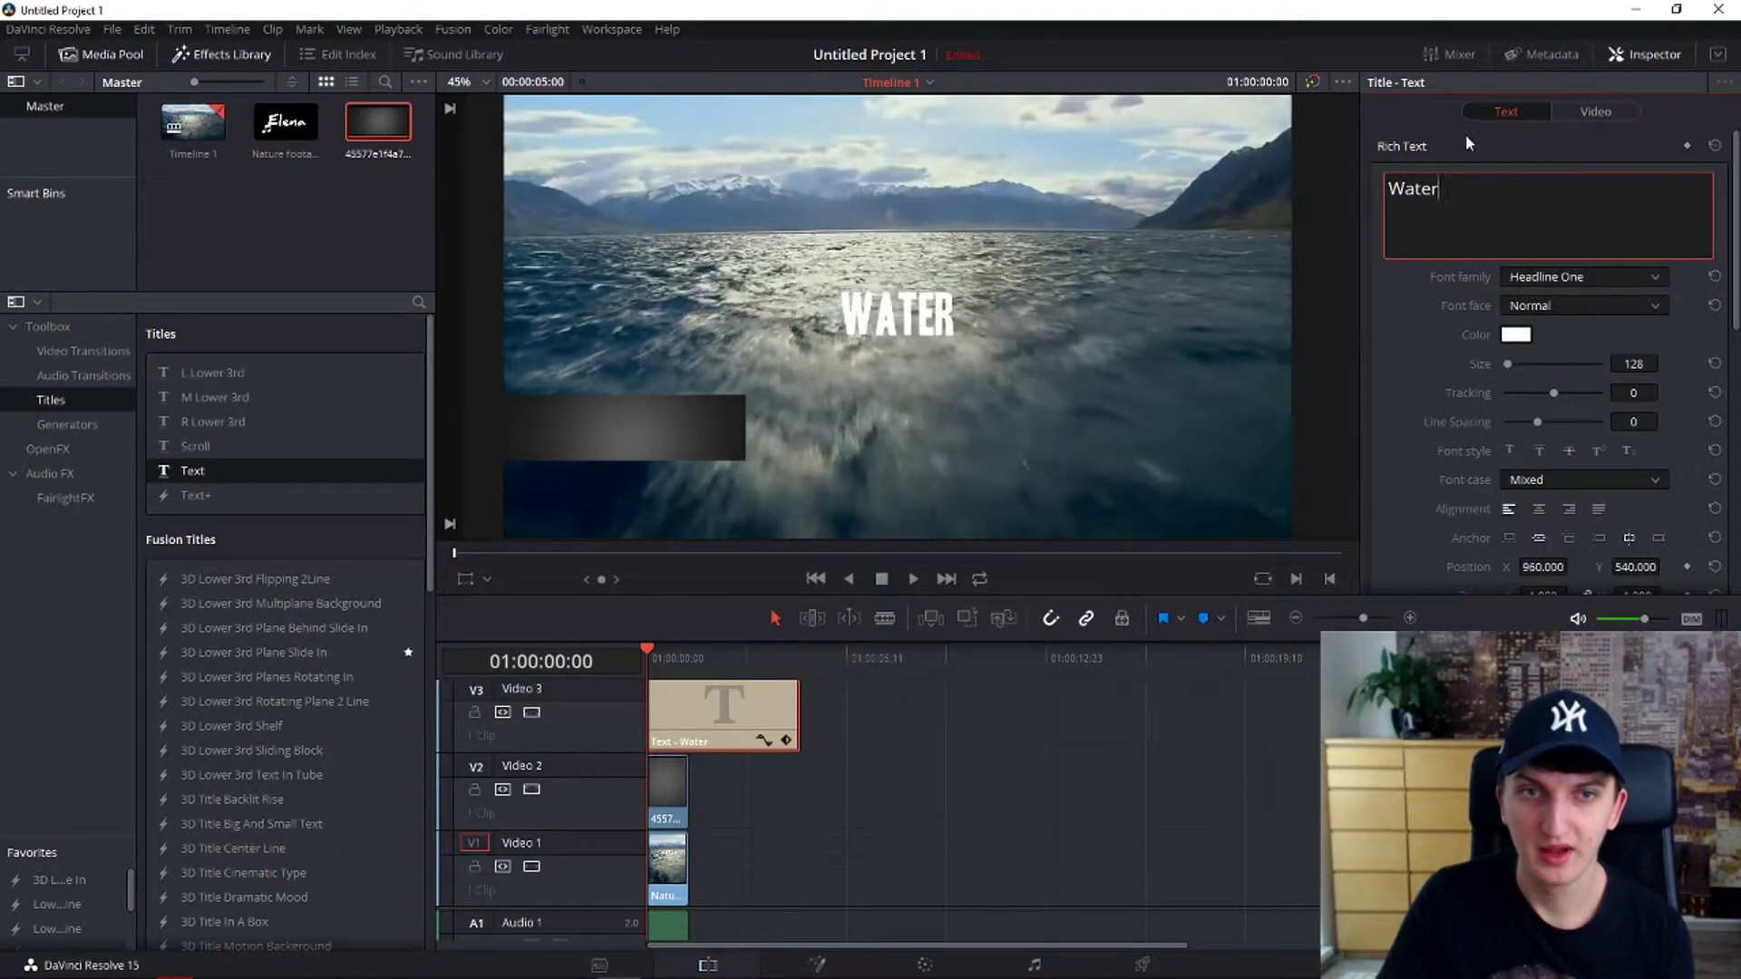
{"action": "left_click", "coordinate": [1504, 116]}
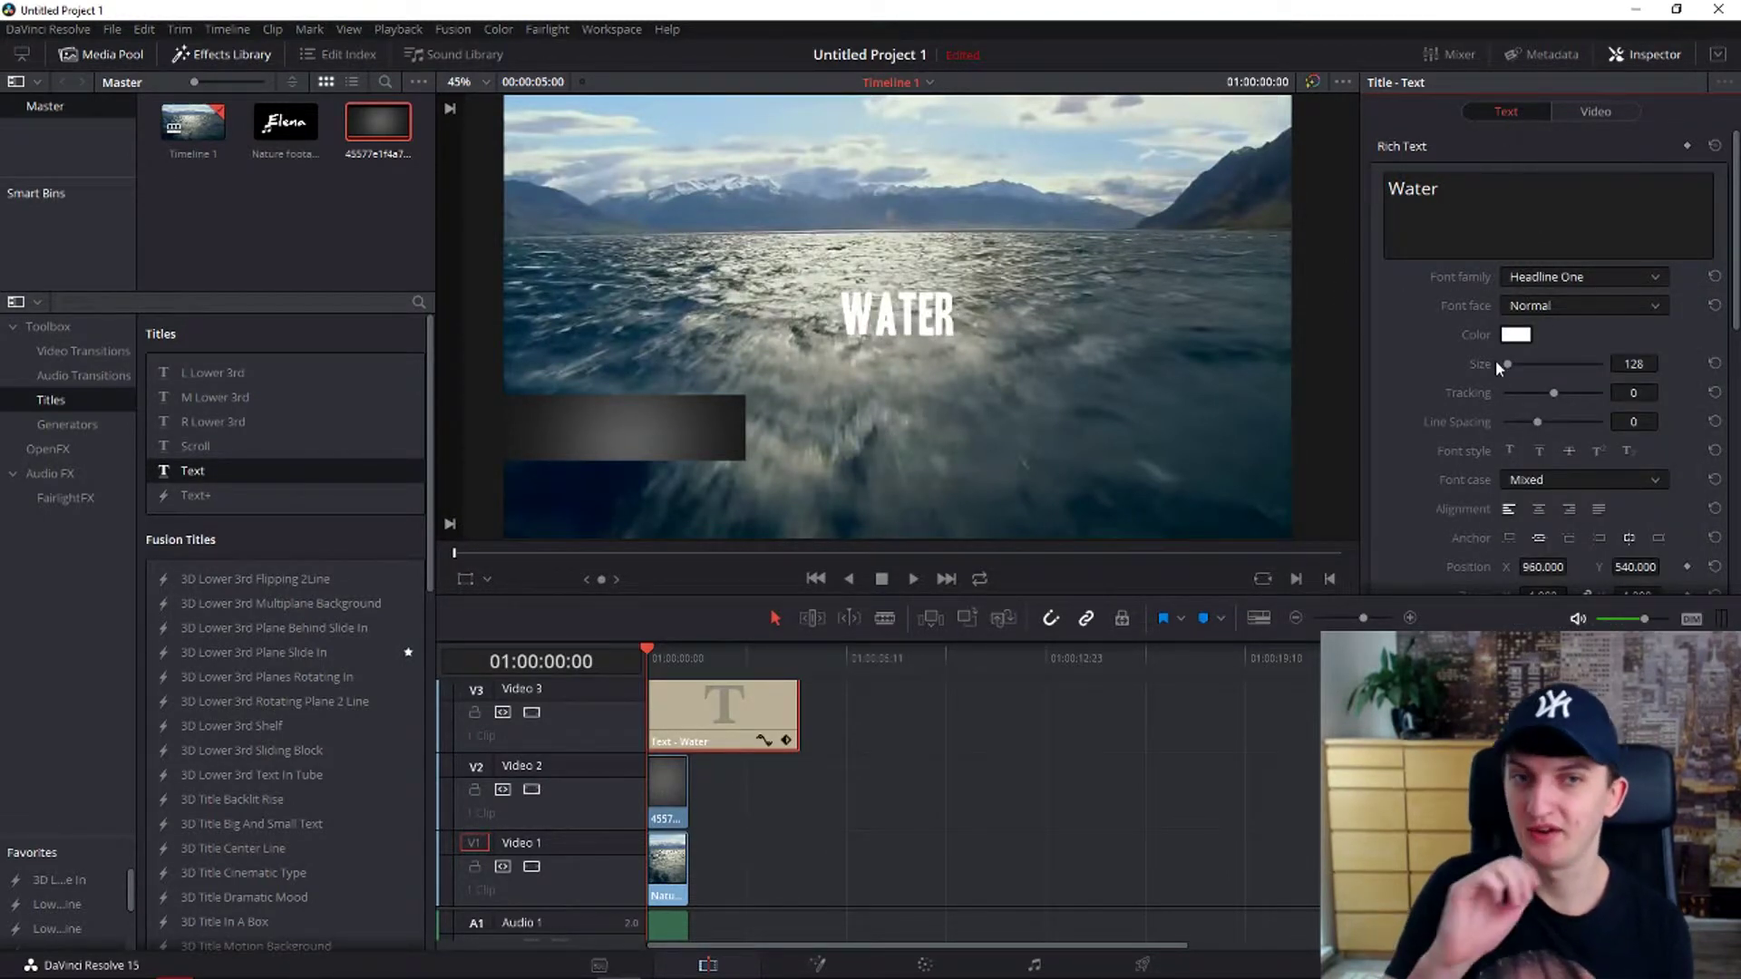
{"action": "left_click", "coordinate": [1593, 118]}
- Enlarge the WATER title, move it to Y -278 and X about -571, and trim it to match
{"action": "left_click_drag", "start_coordinate": [1541, 290], "coordinate": [891, 343]}
{"action": "left_click_drag", "start_coordinate": [1649, 319], "coordinate": [1665, 317]}
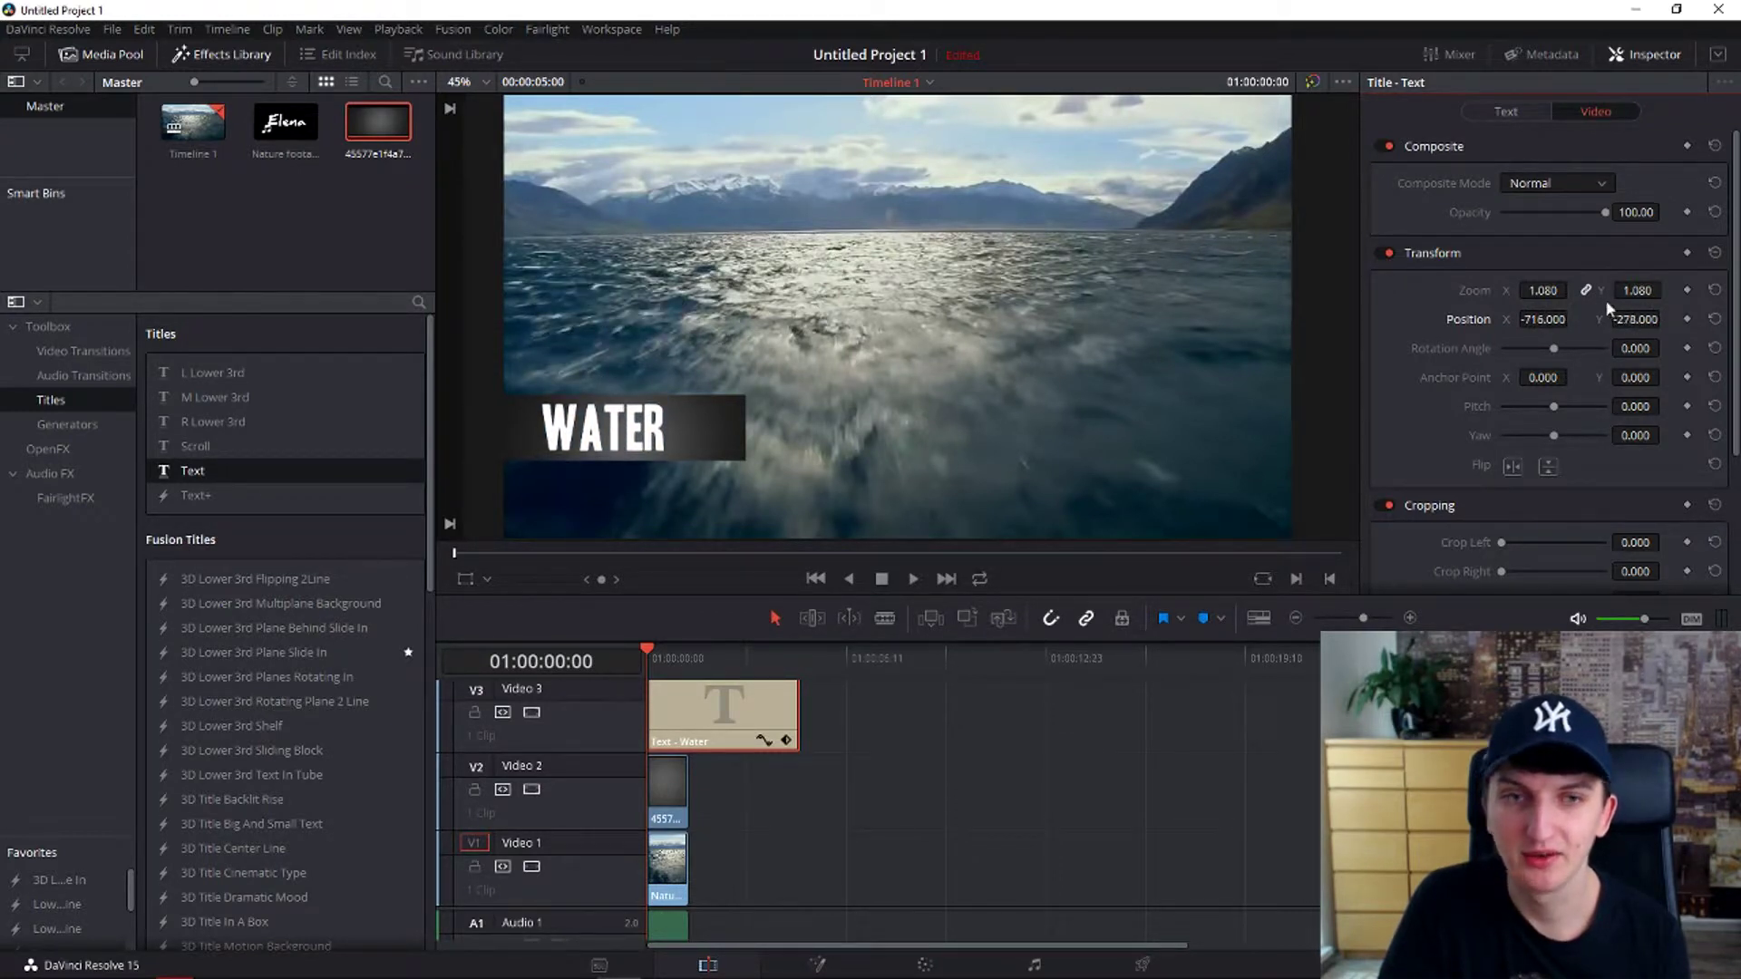
{"action": "left_click_drag", "start_coordinate": [1545, 320], "coordinate": [1578, 318]}
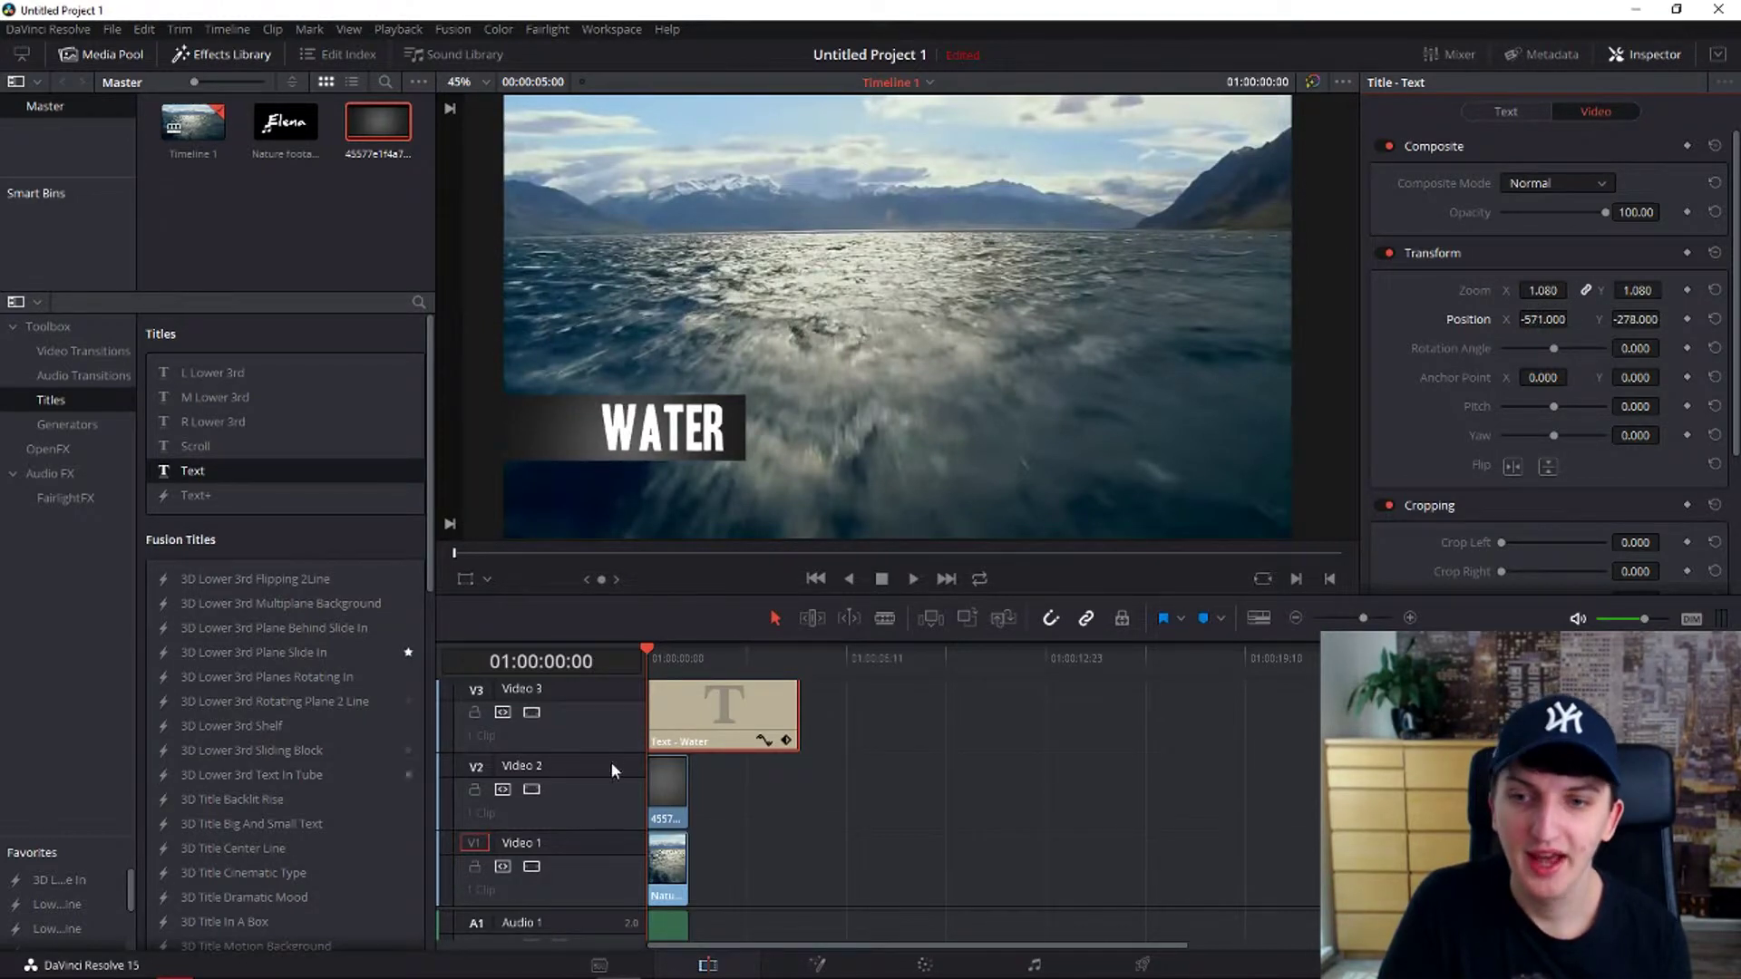
{"action": "left_click_drag", "start_coordinate": [797, 710], "coordinate": [687, 717]}
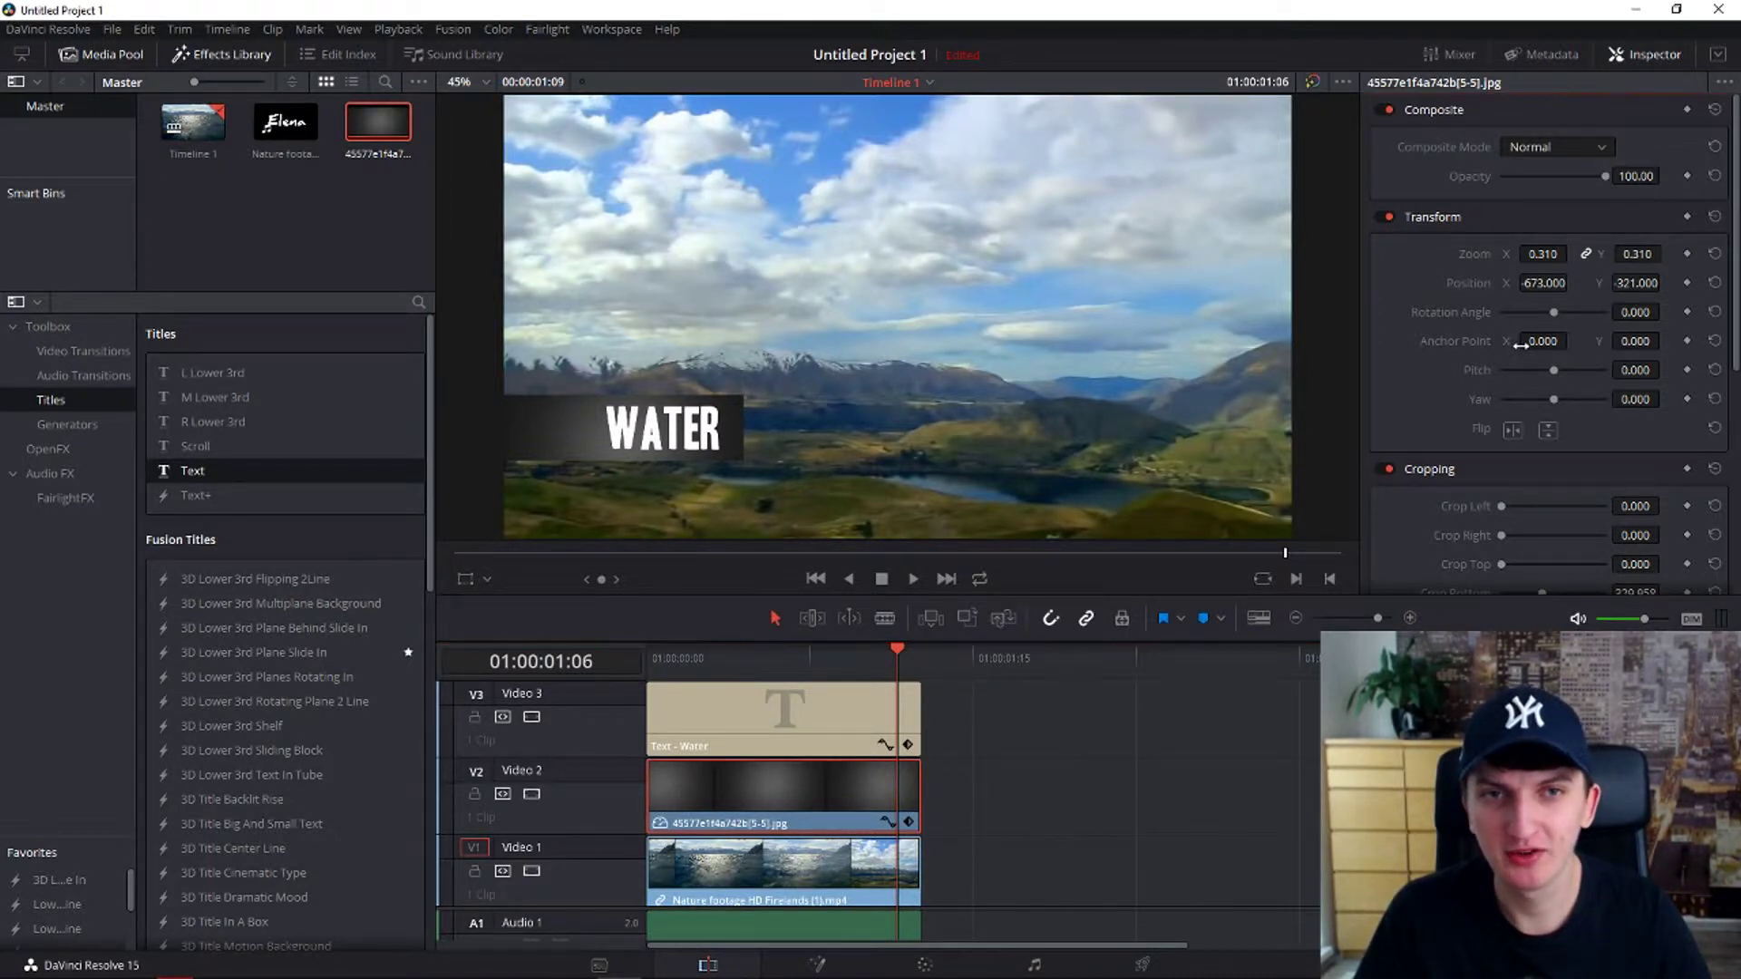
- Keyframe the bar's Position at X -673, then set X -1363 at the start so it slides in
{"action": "left_click", "coordinate": [1648, 54]}
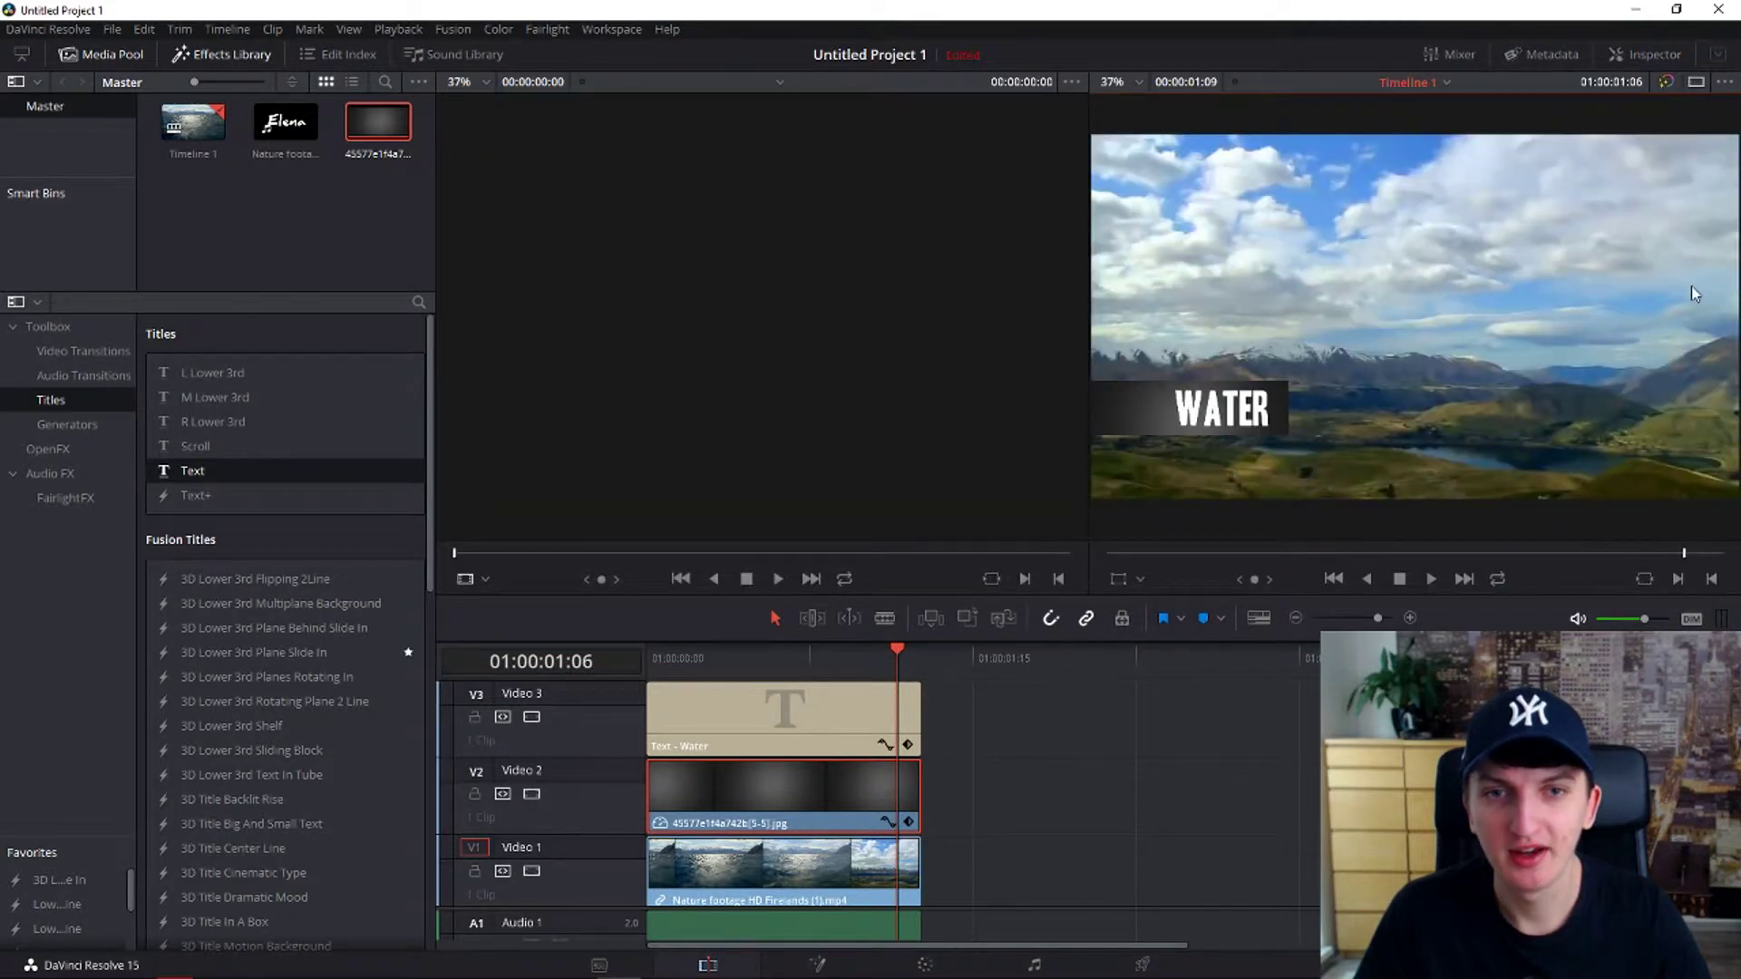
{"action": "left_click", "coordinate": [1648, 57]}
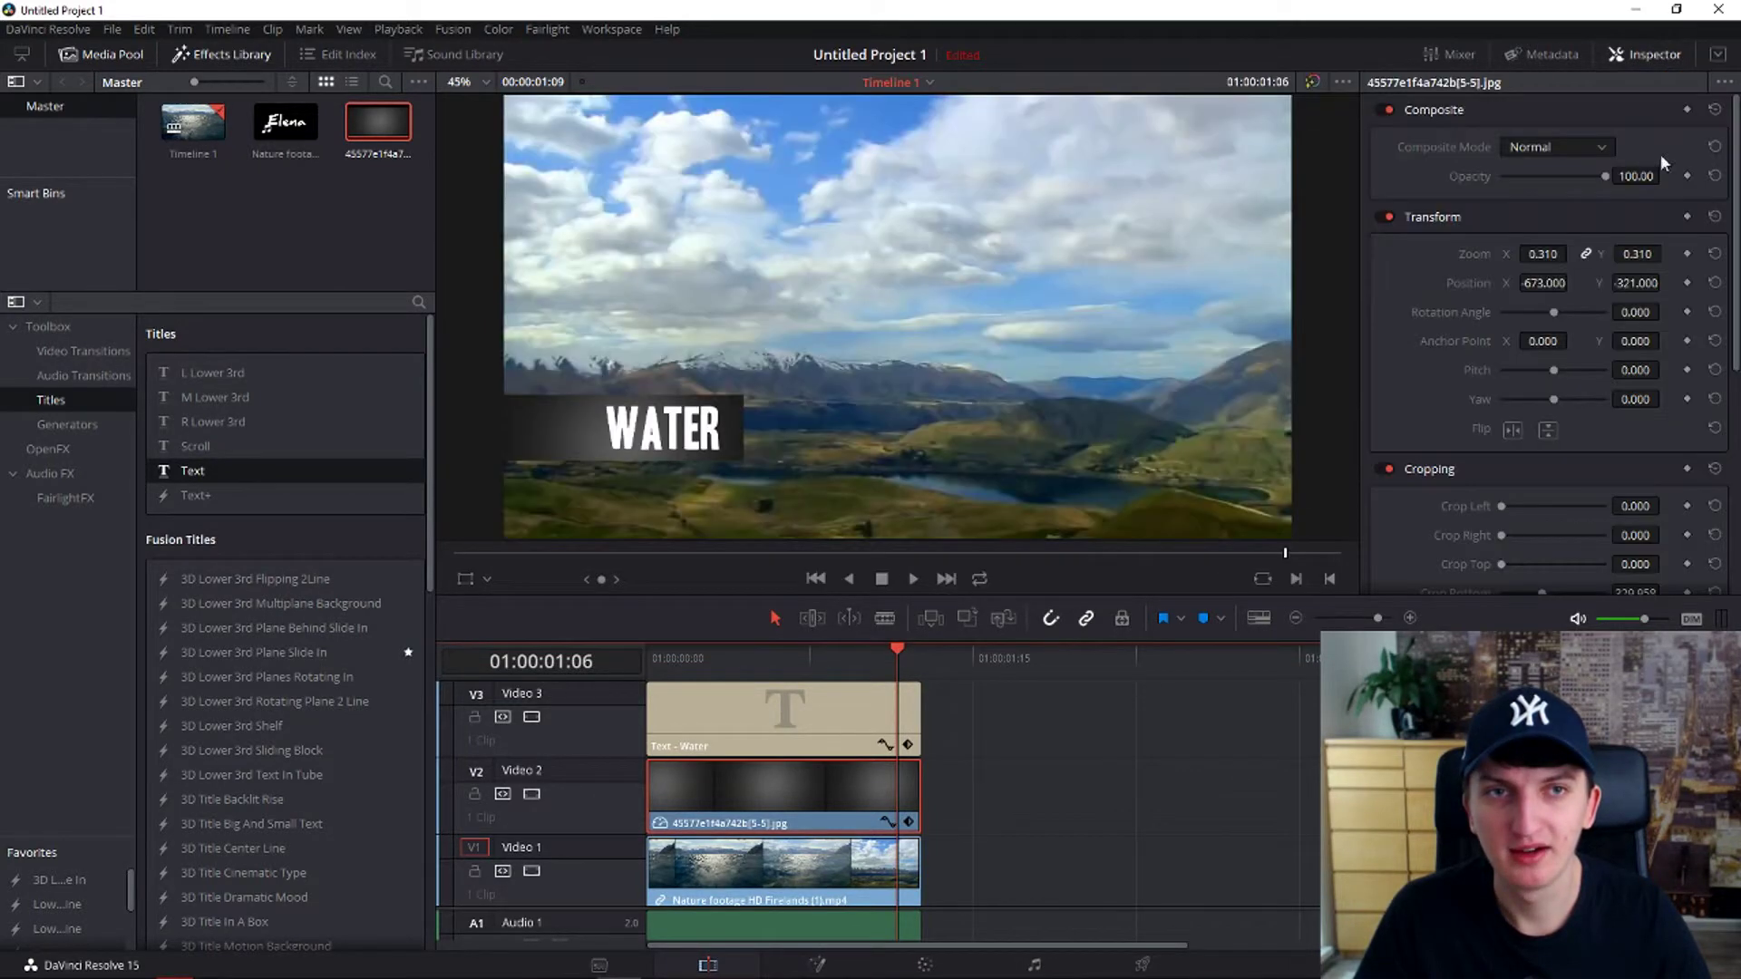
{"action": "left_click", "coordinate": [1687, 284]}
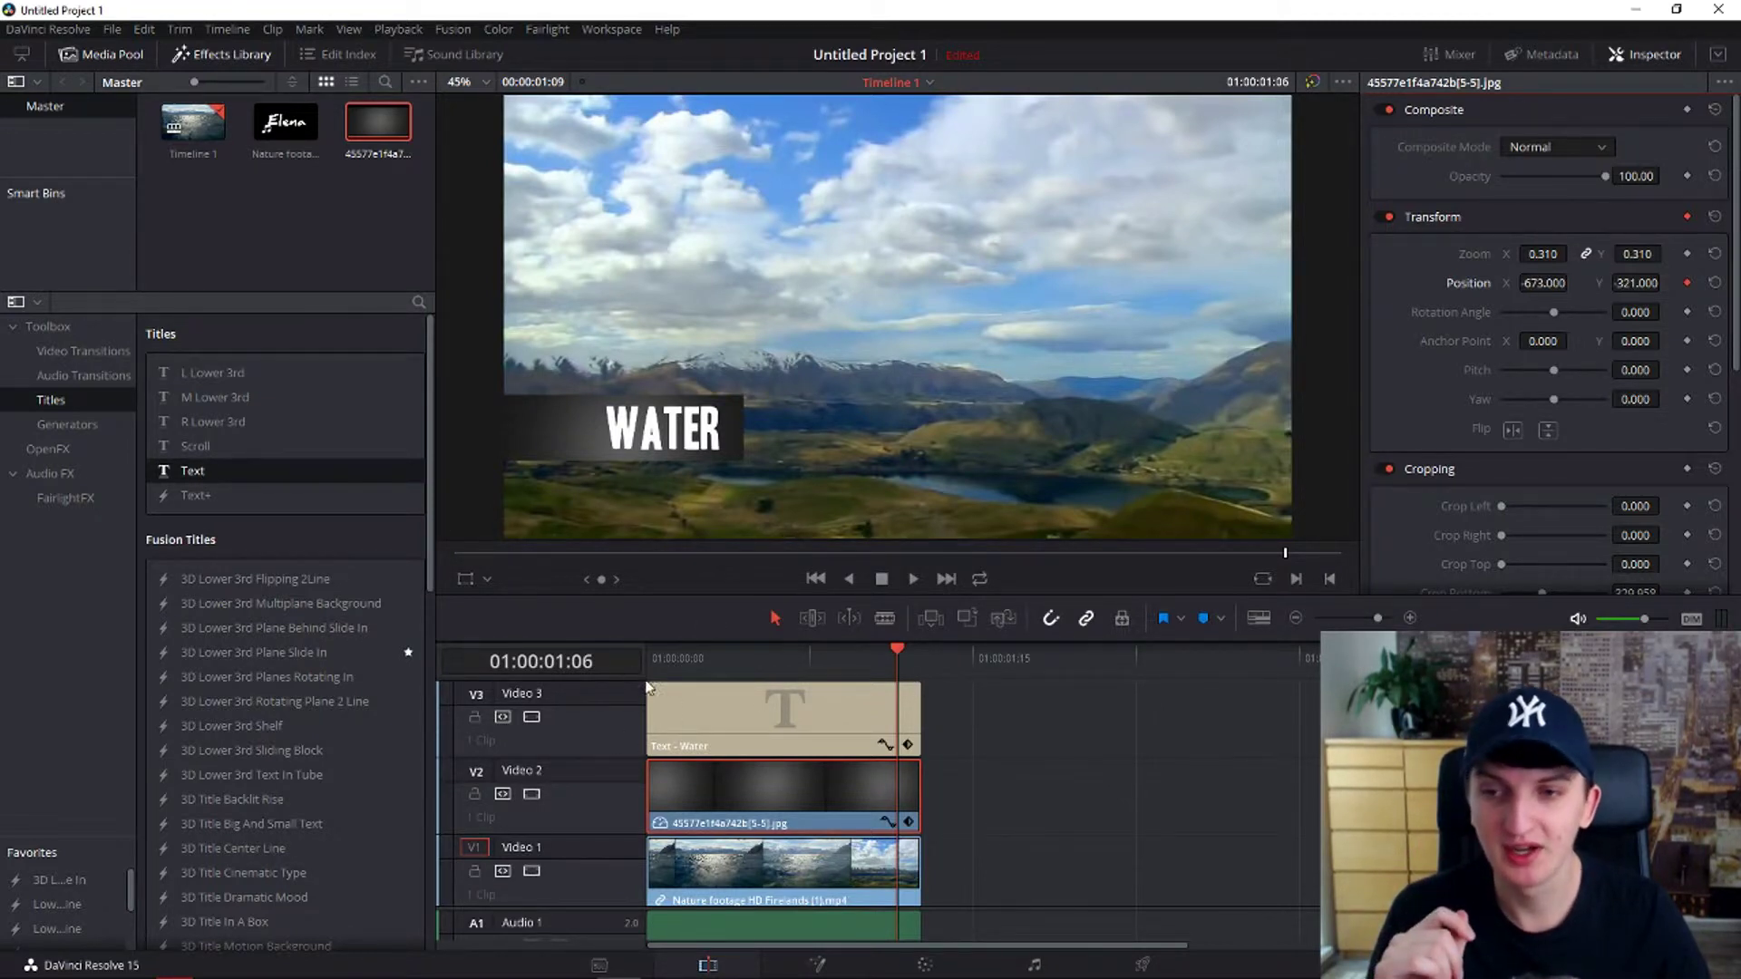
{"action": "key", "text": "Home"}
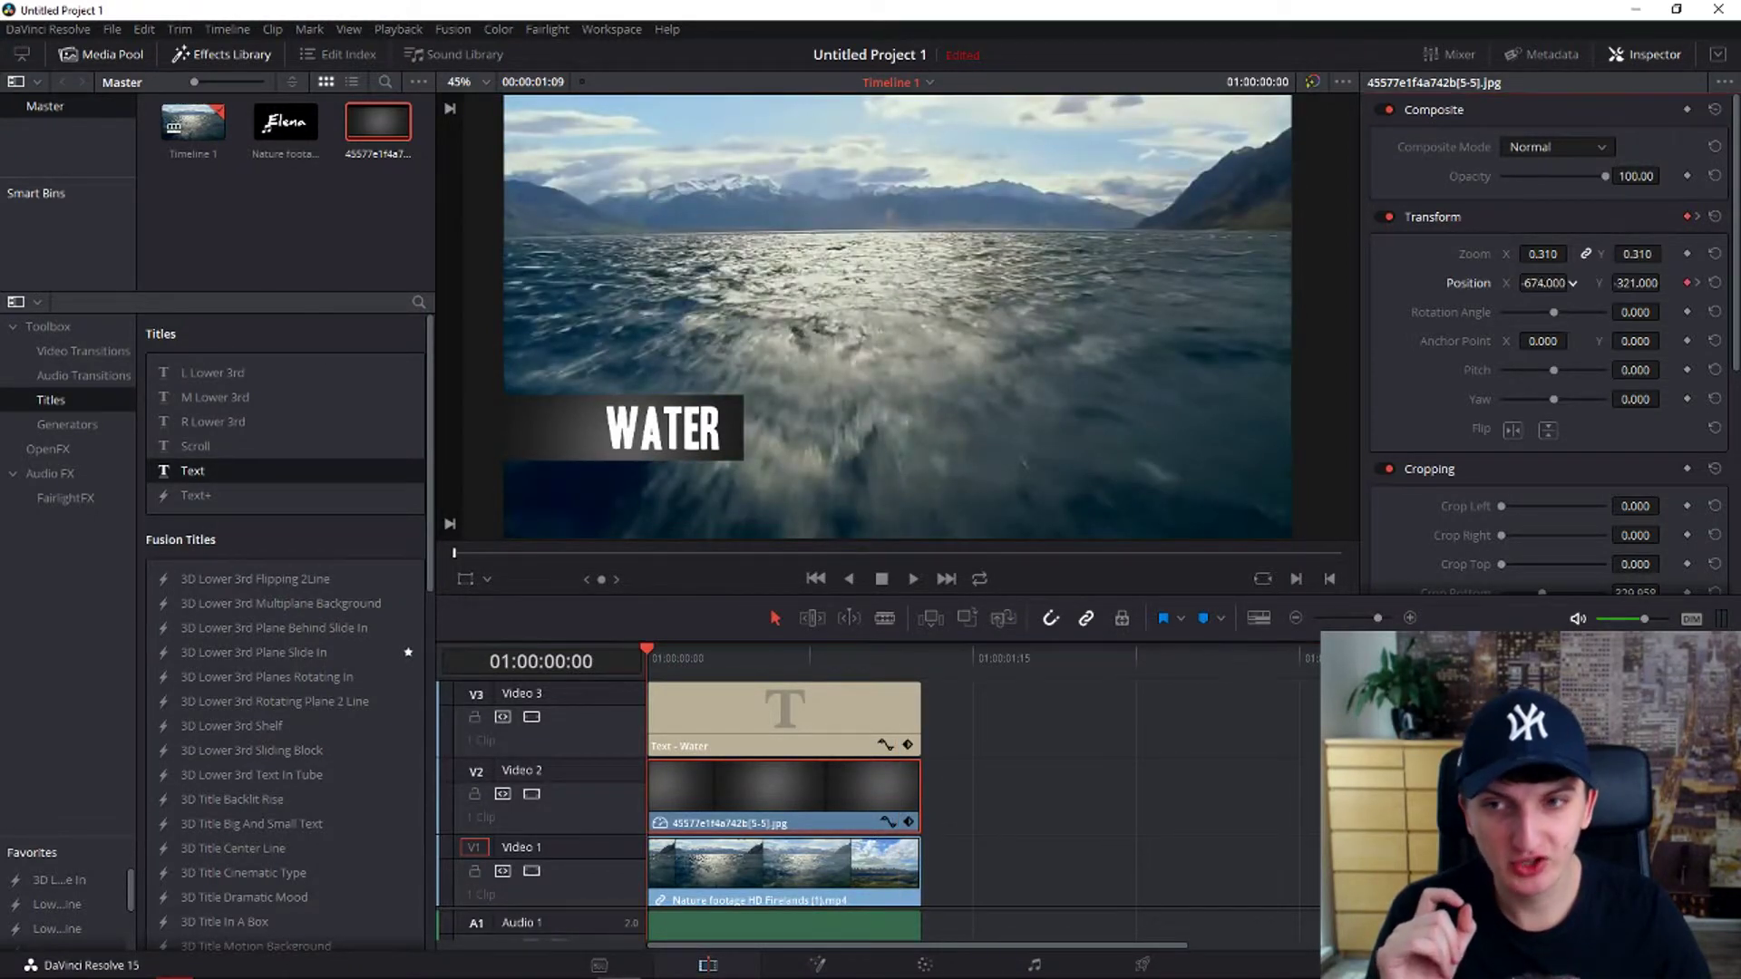
{"action": "mouse_move", "coordinate": [1560, 284]}
{"action": "left_mouse_down"}
{"action": "mouse_move", "coordinate": [1542, 284]}
{"action": "mouse_move", "coordinate": [1559, 283]}
{"action": "left_mouse_up"}
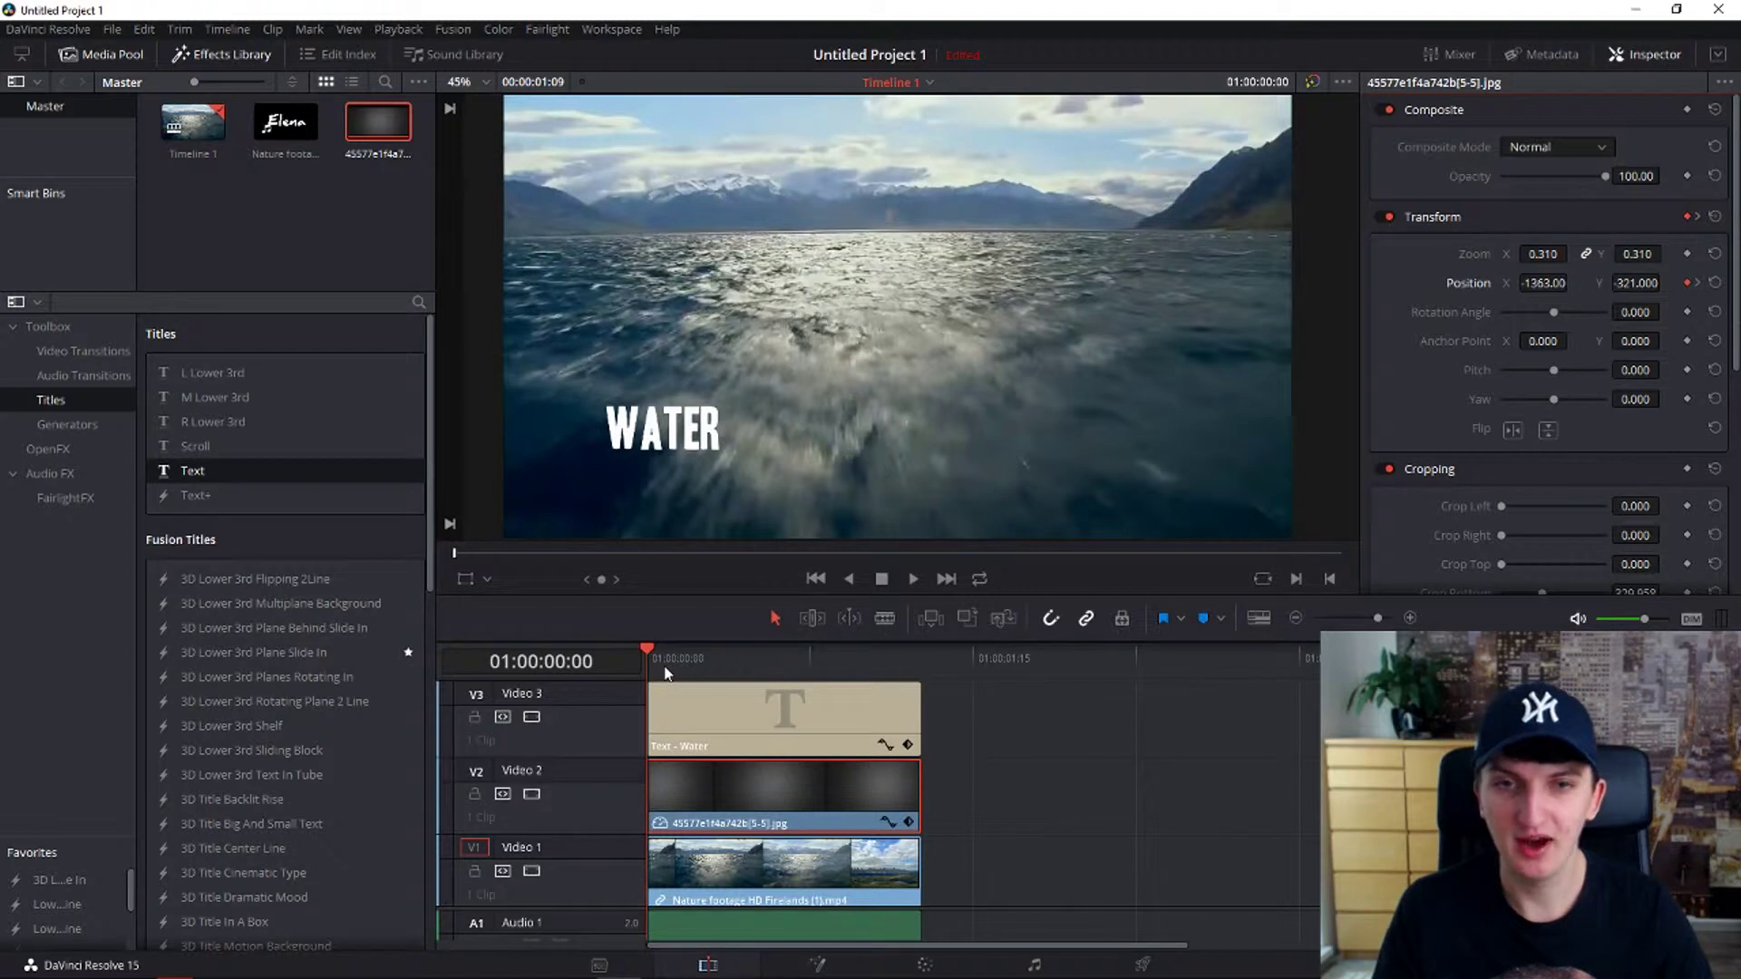
{"action": "key", "text": "space"}
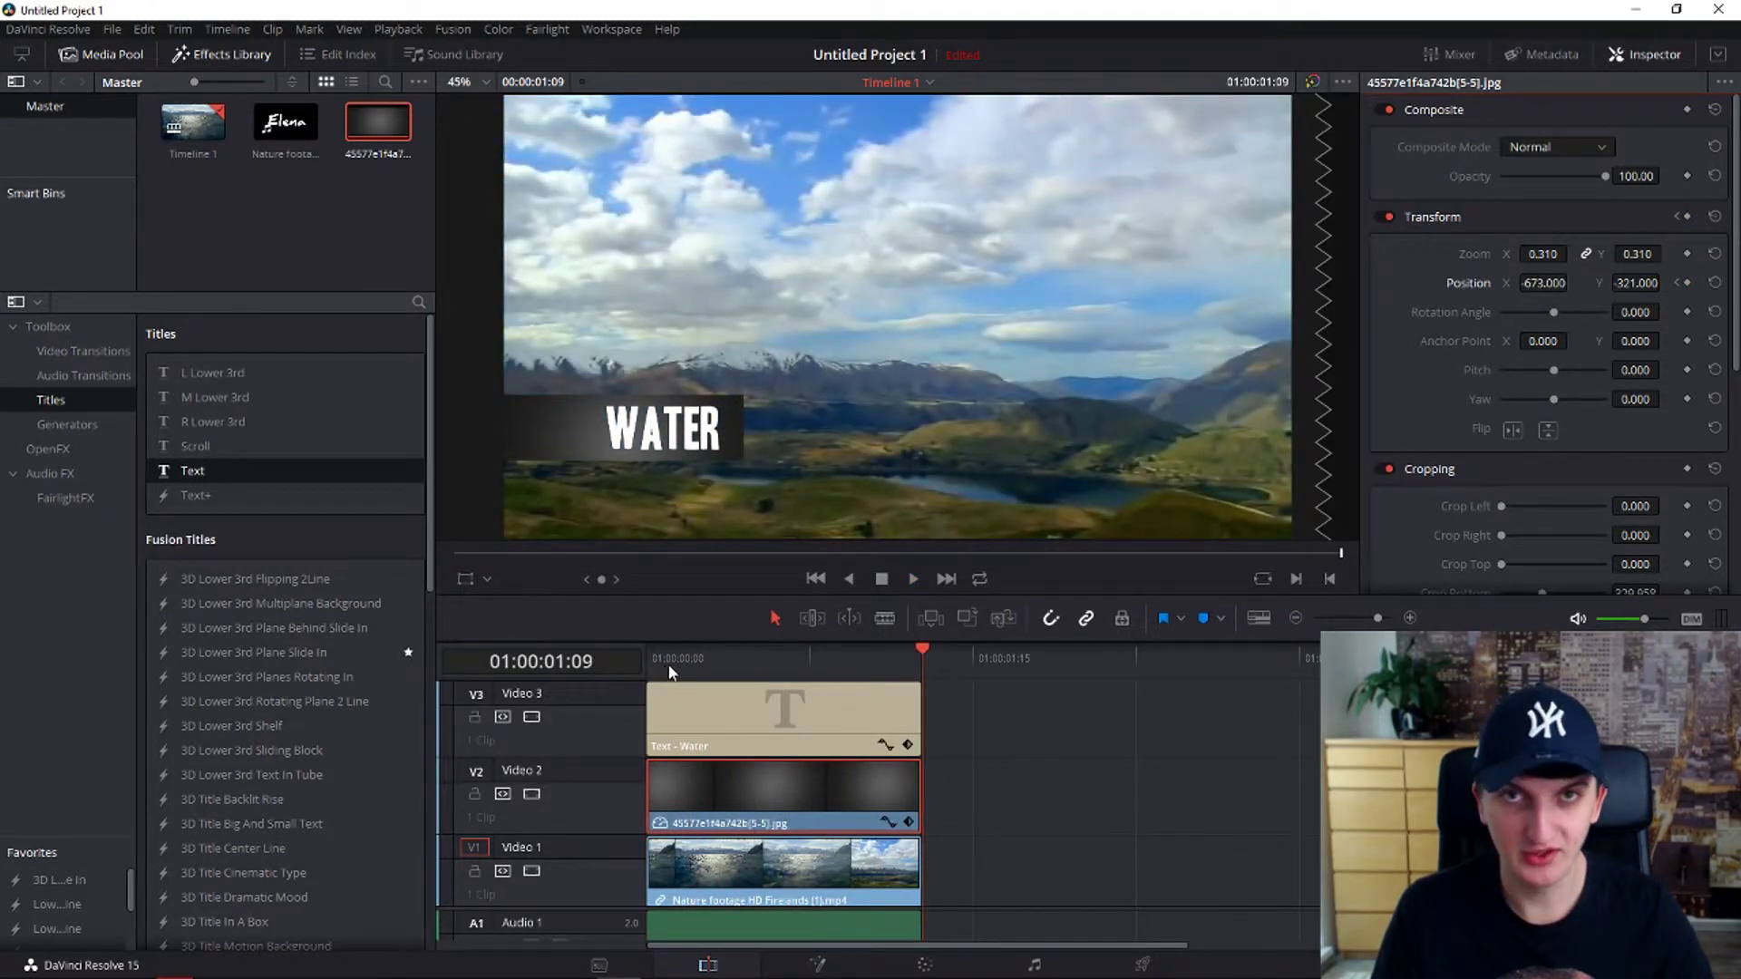
- Set a Position keyframe on the WATER text three frames back, matching the bar keyframe
{"action": "left_click", "coordinate": [684, 726]}
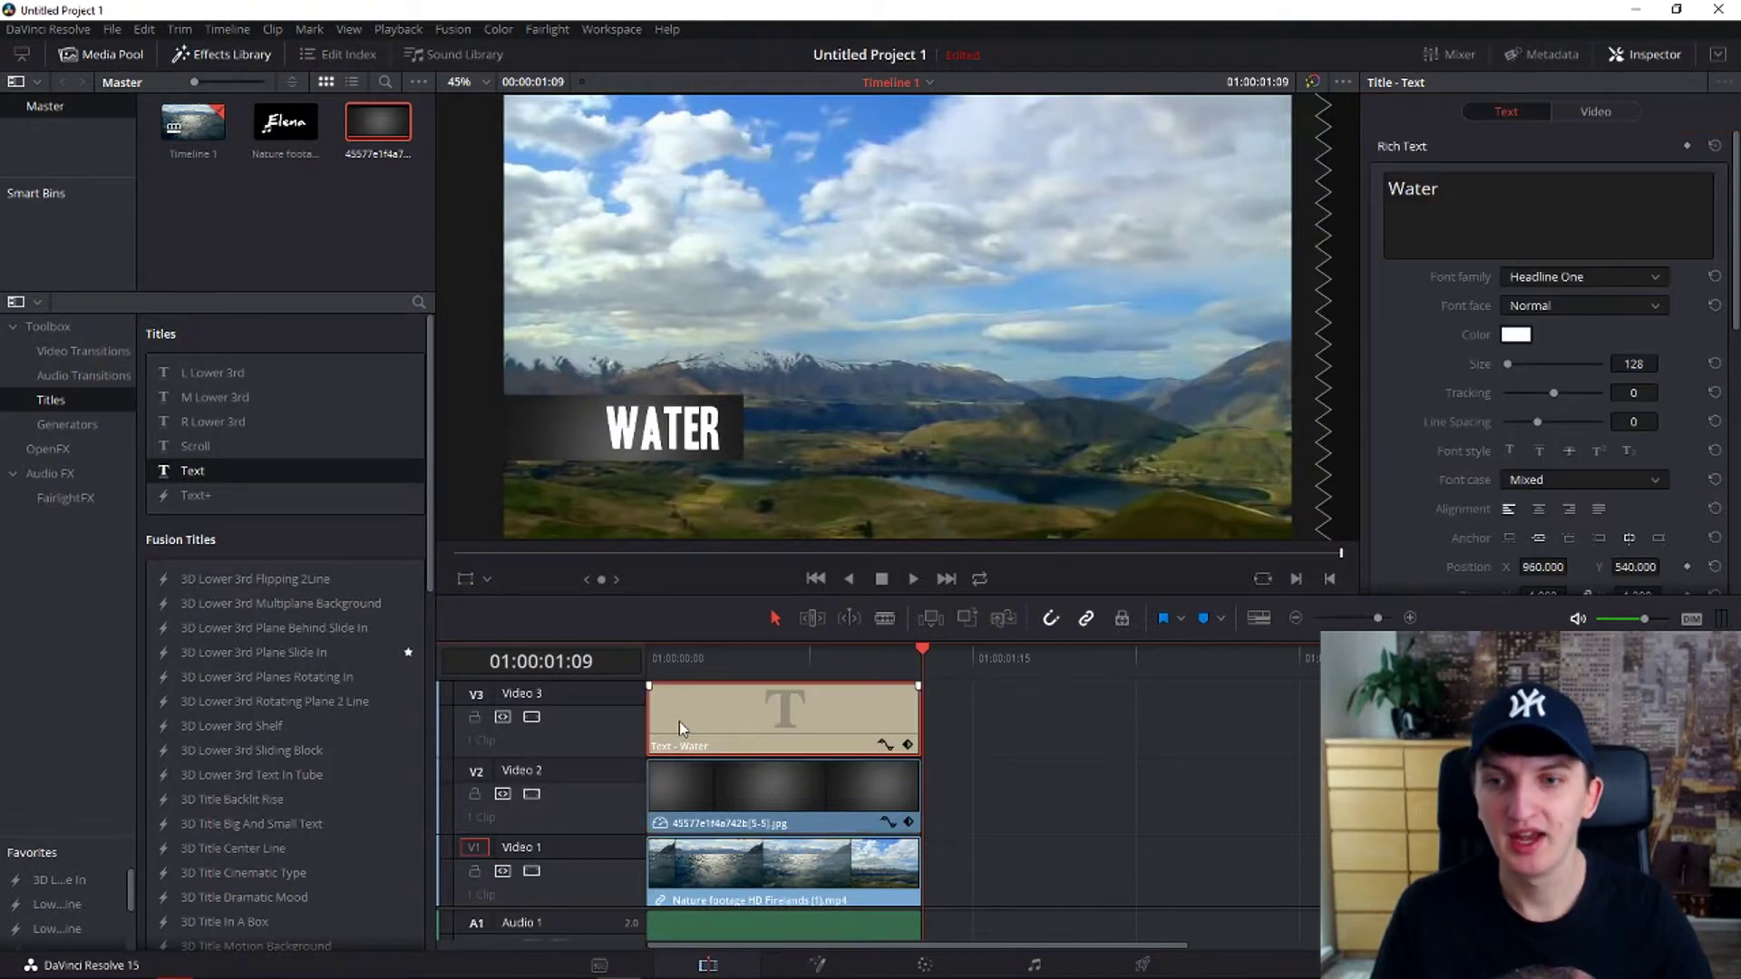
{"action": "left_click", "coordinate": [1581, 116]}
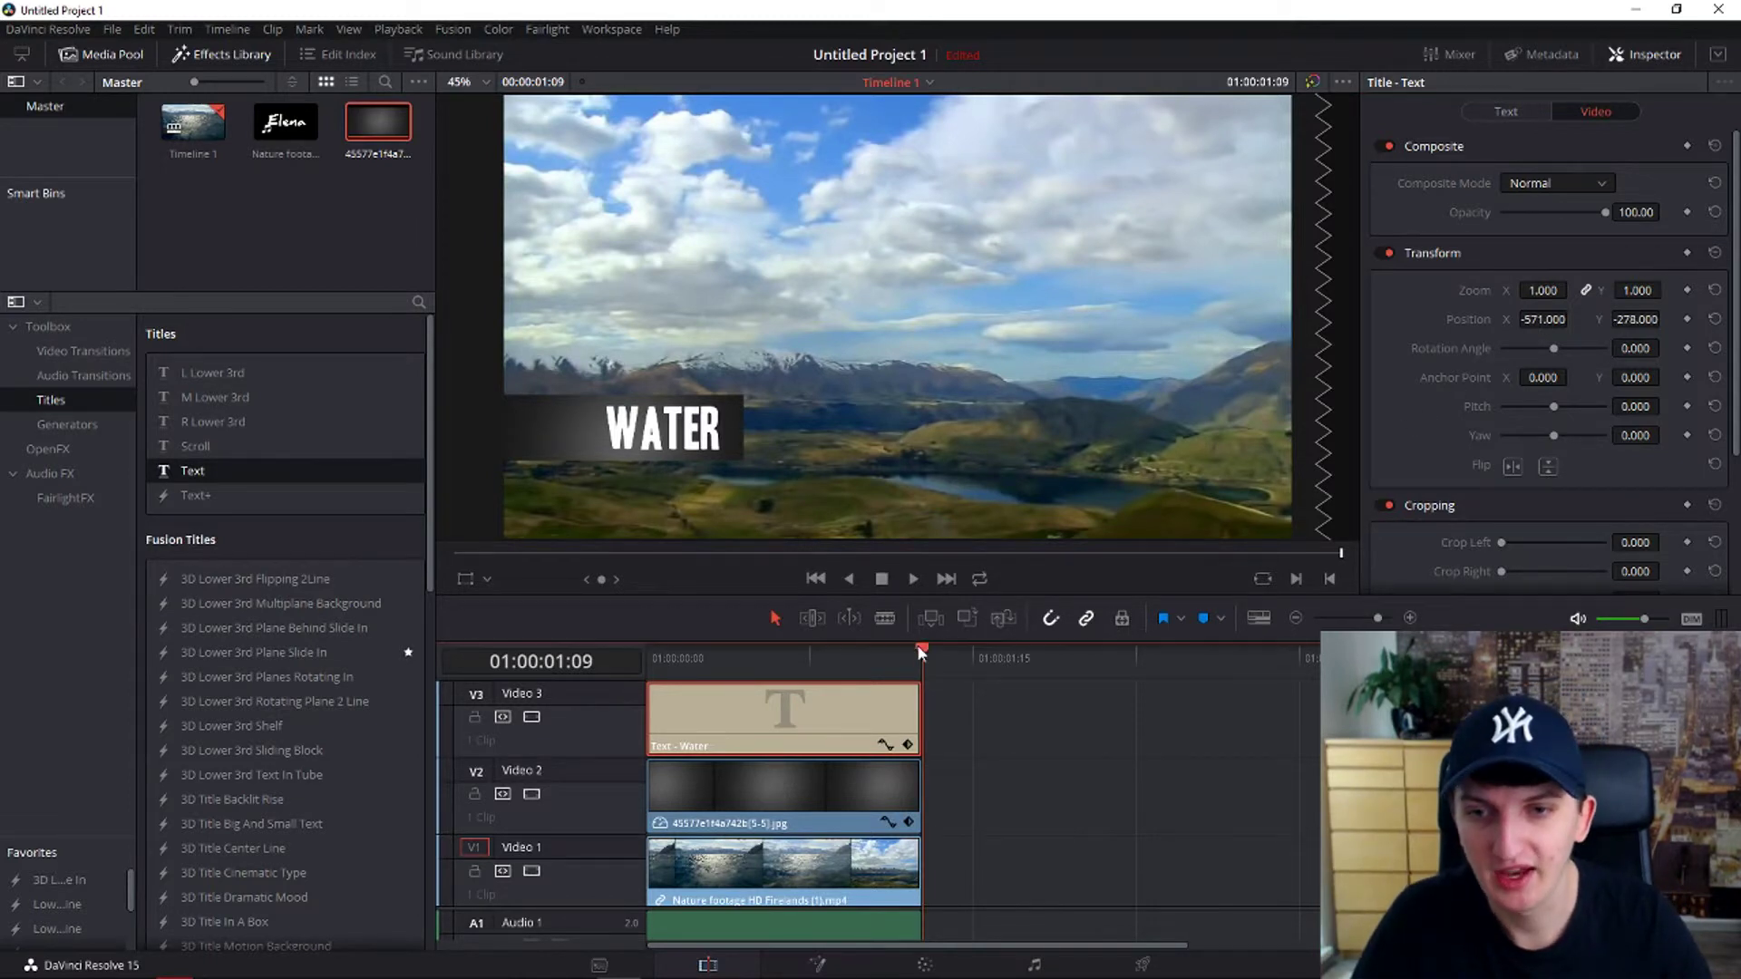
{"action": "key", "text": "Left"}
{"action": "key", "text": "Left"}
{"action": "key", "text": "Left"}
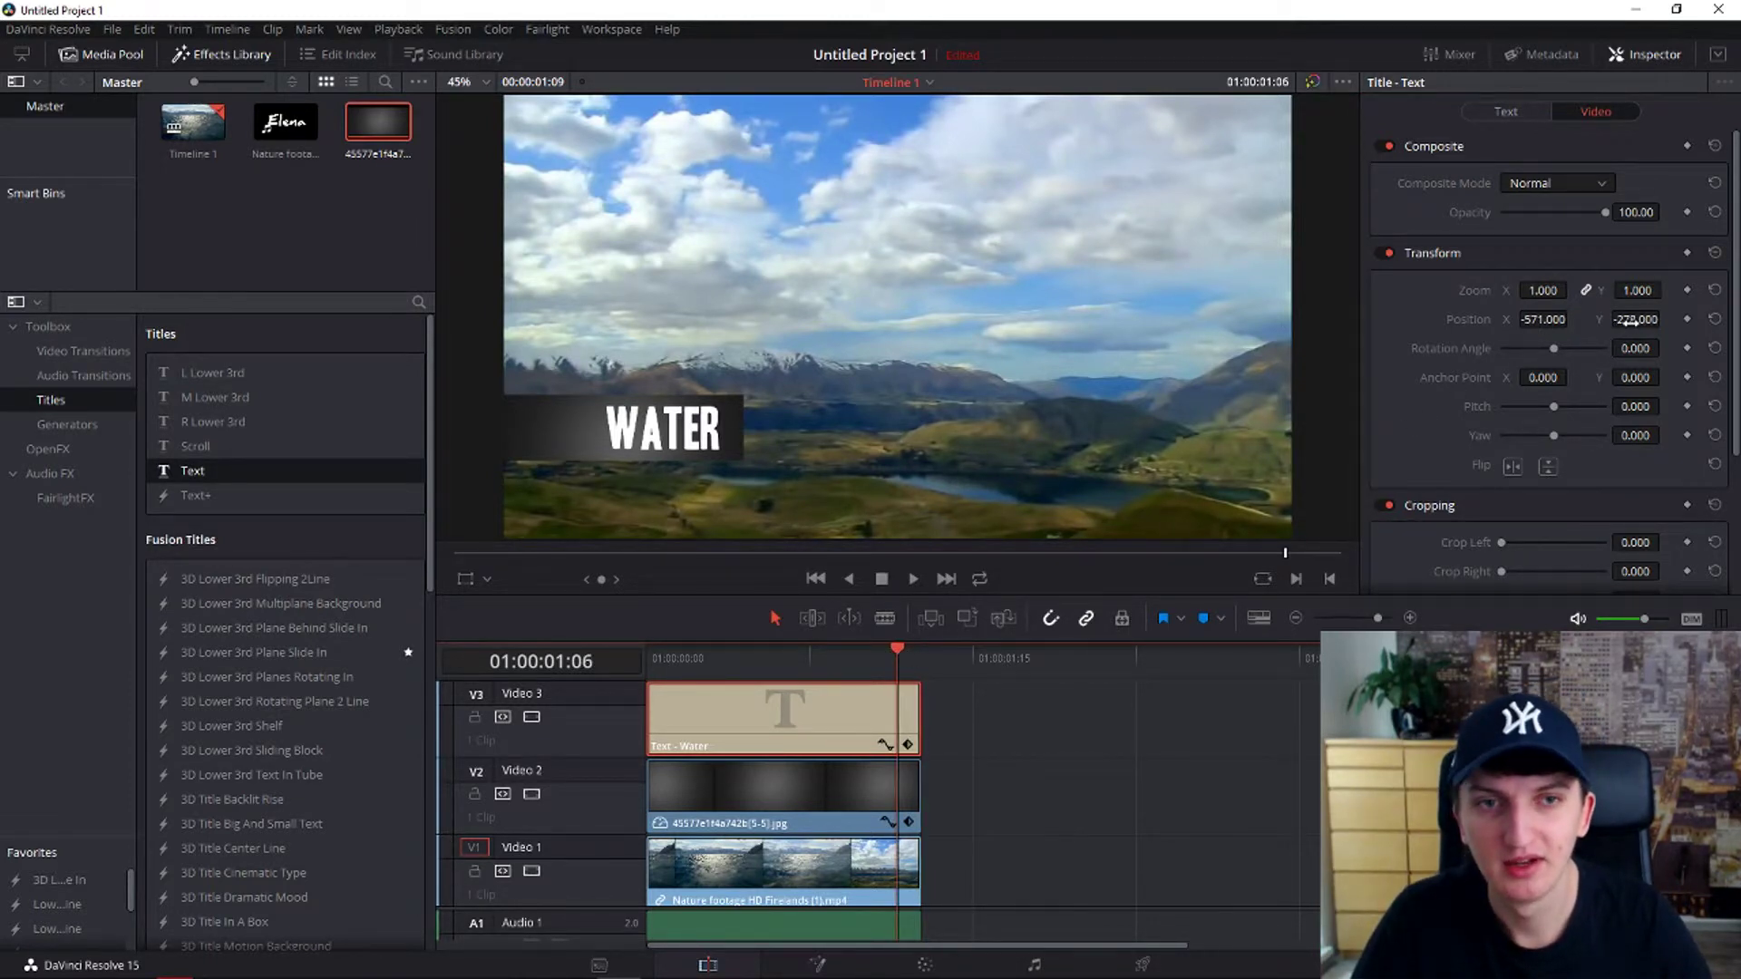
{"action": "left_click", "coordinate": [1687, 319]}
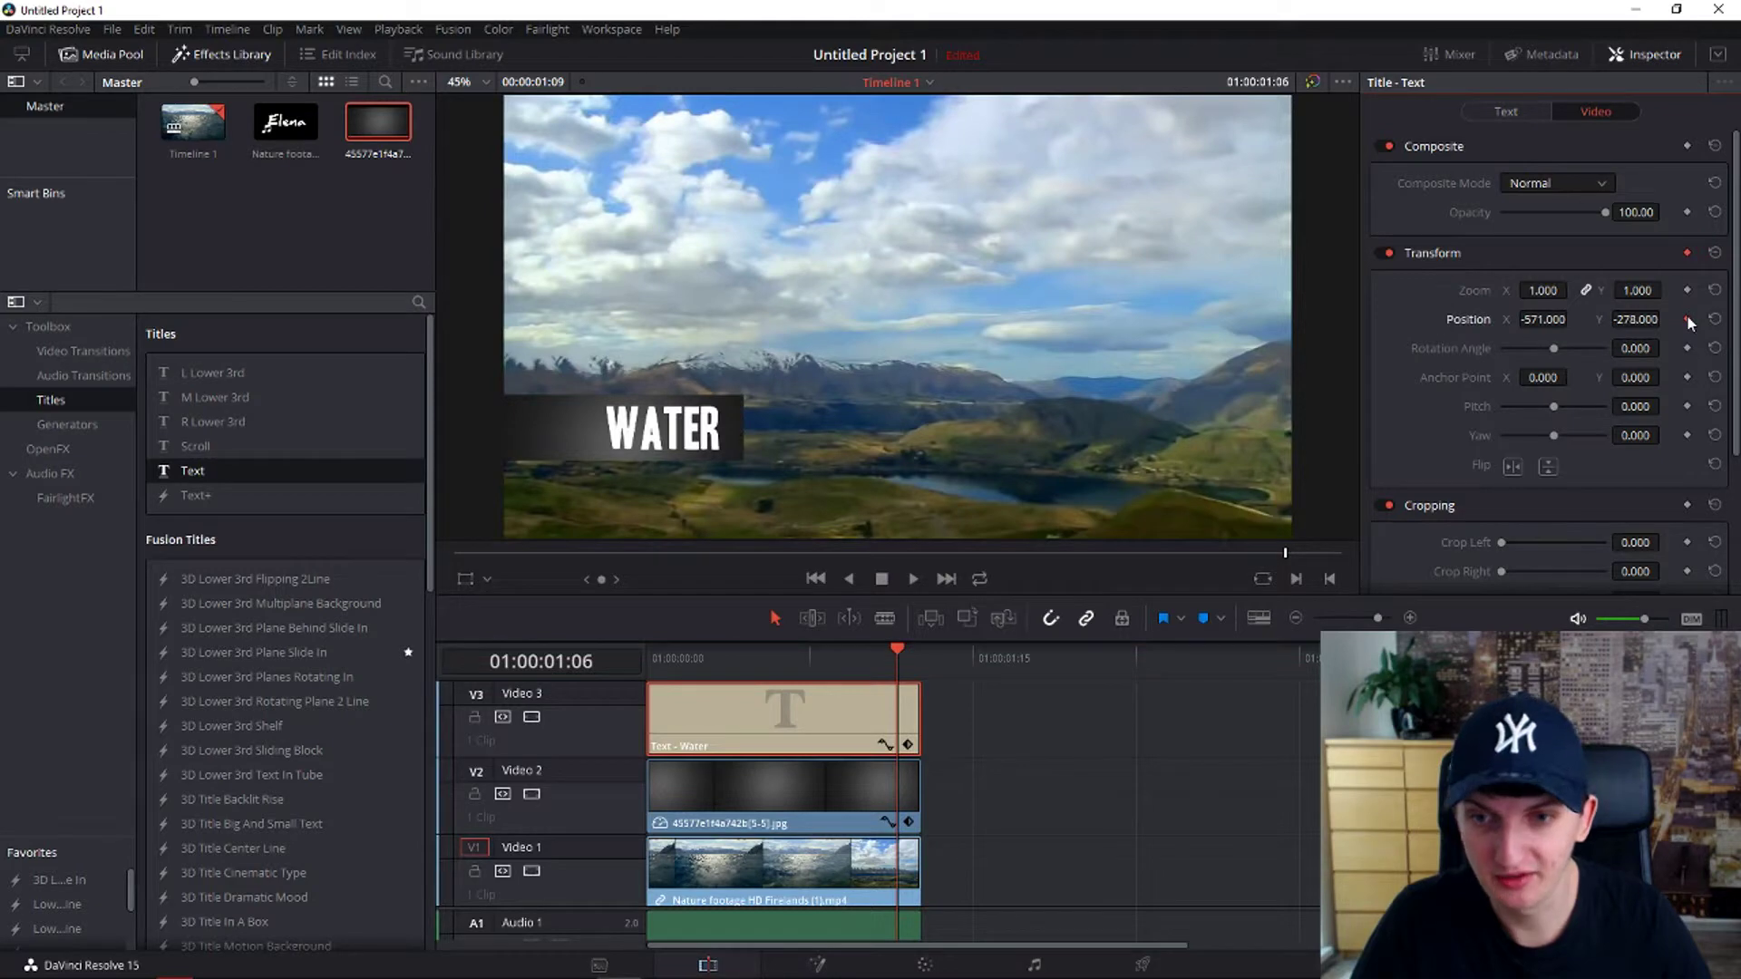
- Set the text's start Position X to -1244, play it, and add the 3D Lower 3rd Flipping 2Line title
{"action": "left_click_drag", "start_coordinate": [900, 646], "coordinate": [665, 642]}
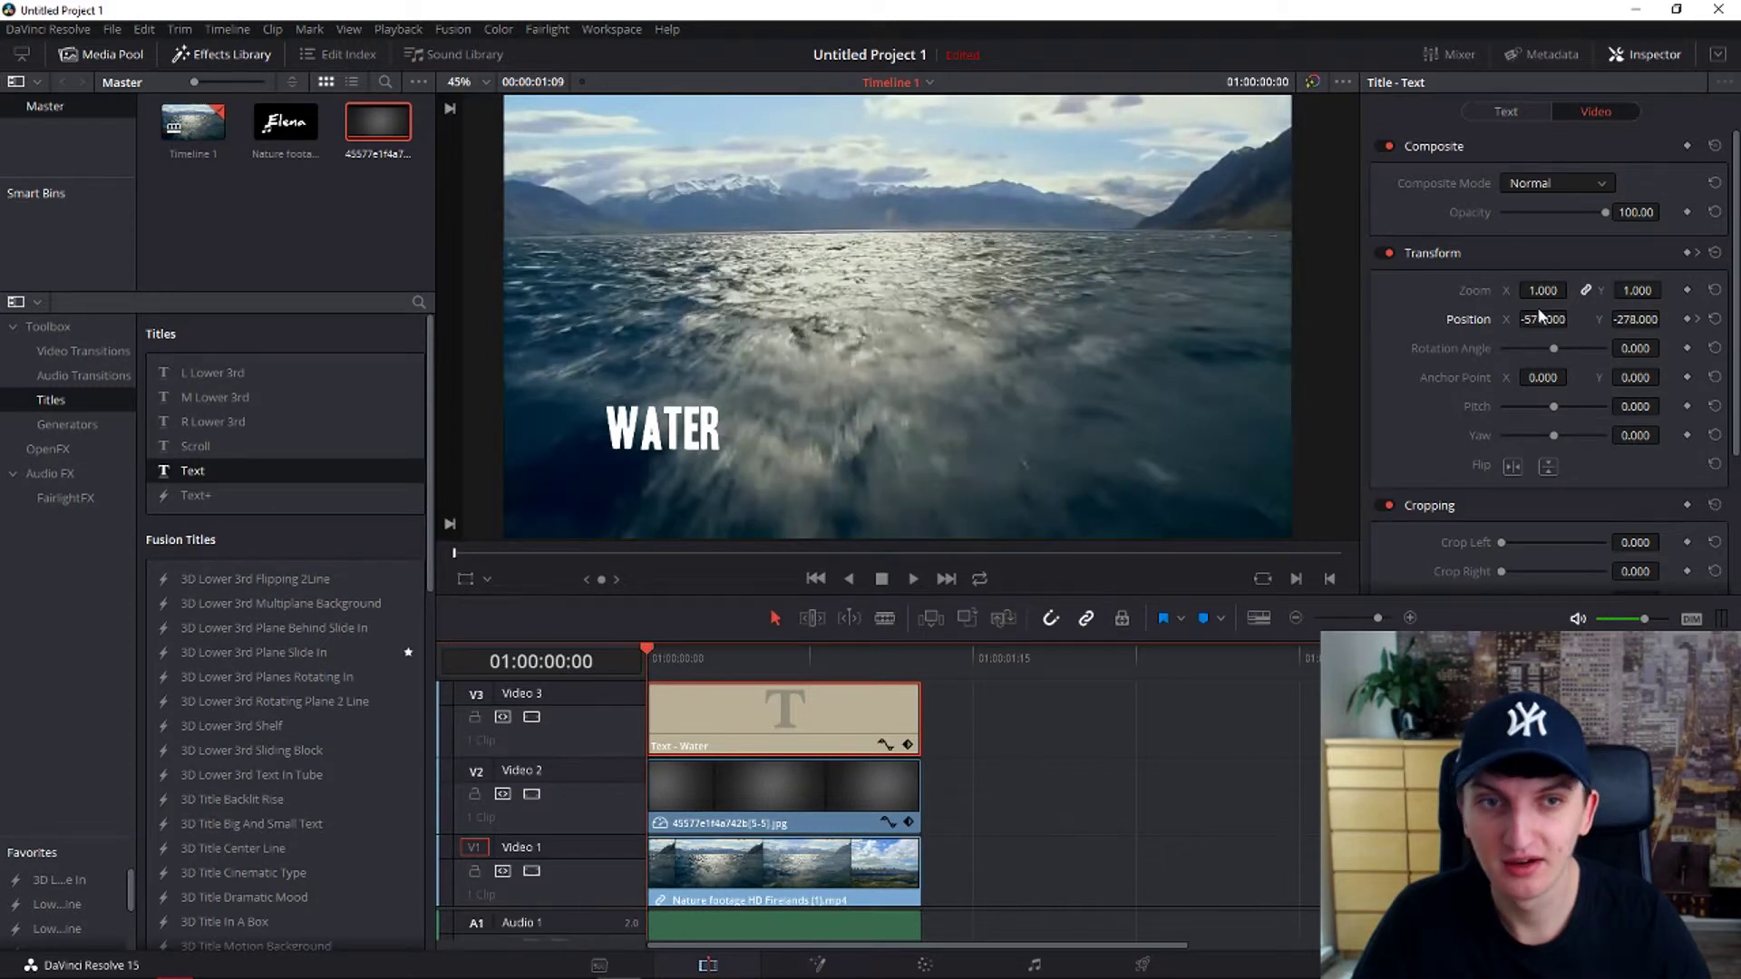
{"action": "left_click_drag", "start_coordinate": [1546, 319], "coordinate": [1574, 319]}
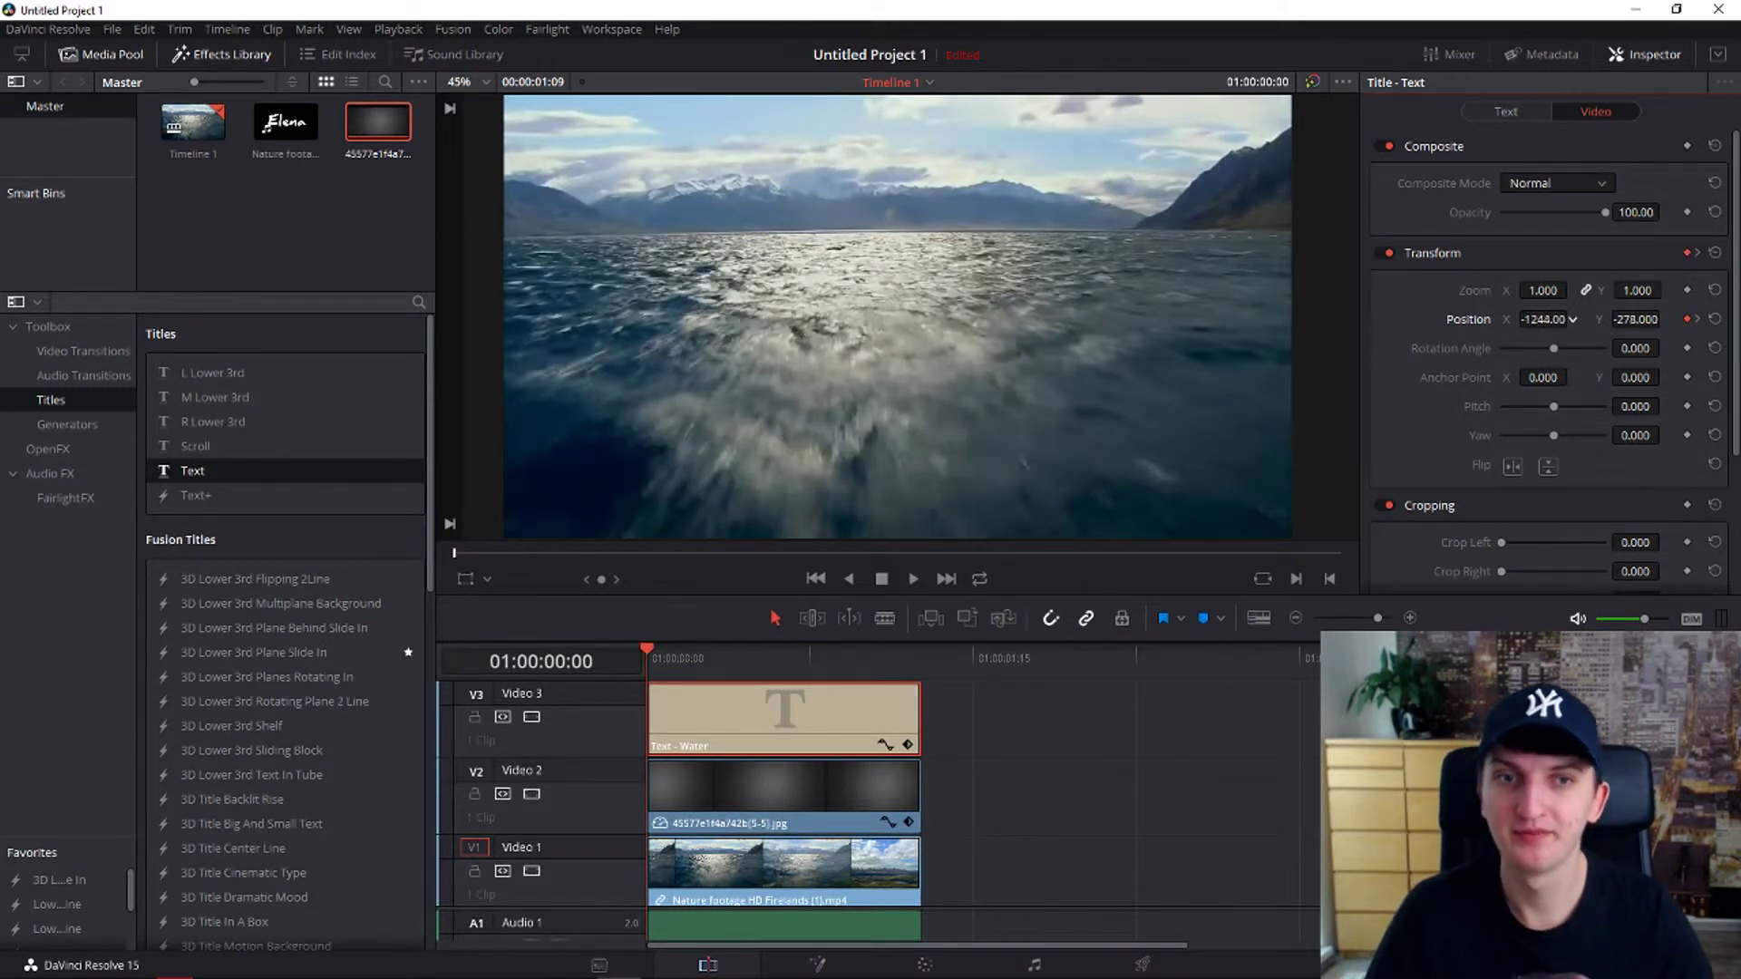
{"action": "key", "text": "space"}
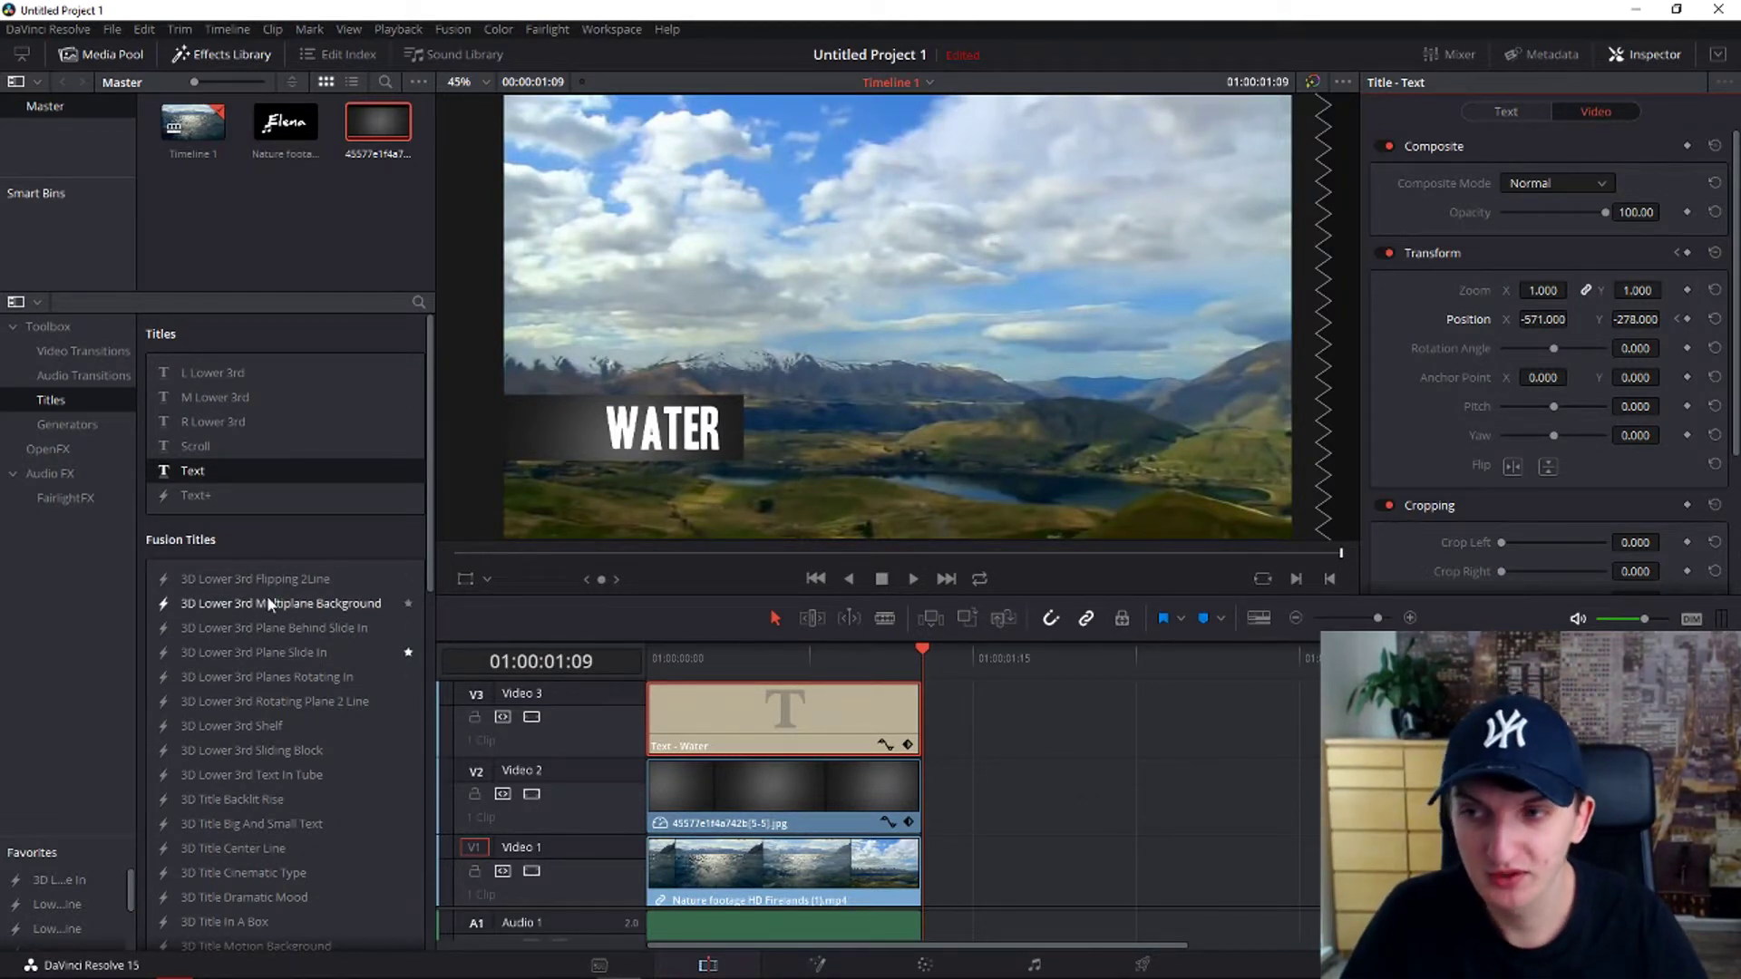
{"action": "left_click_drag", "start_coordinate": [279, 580], "coordinate": [1059, 745]}
- Delete the WATER text clip, undoing an accidental ripple delete along the way
{"action": "left_click", "coordinate": [805, 699]}
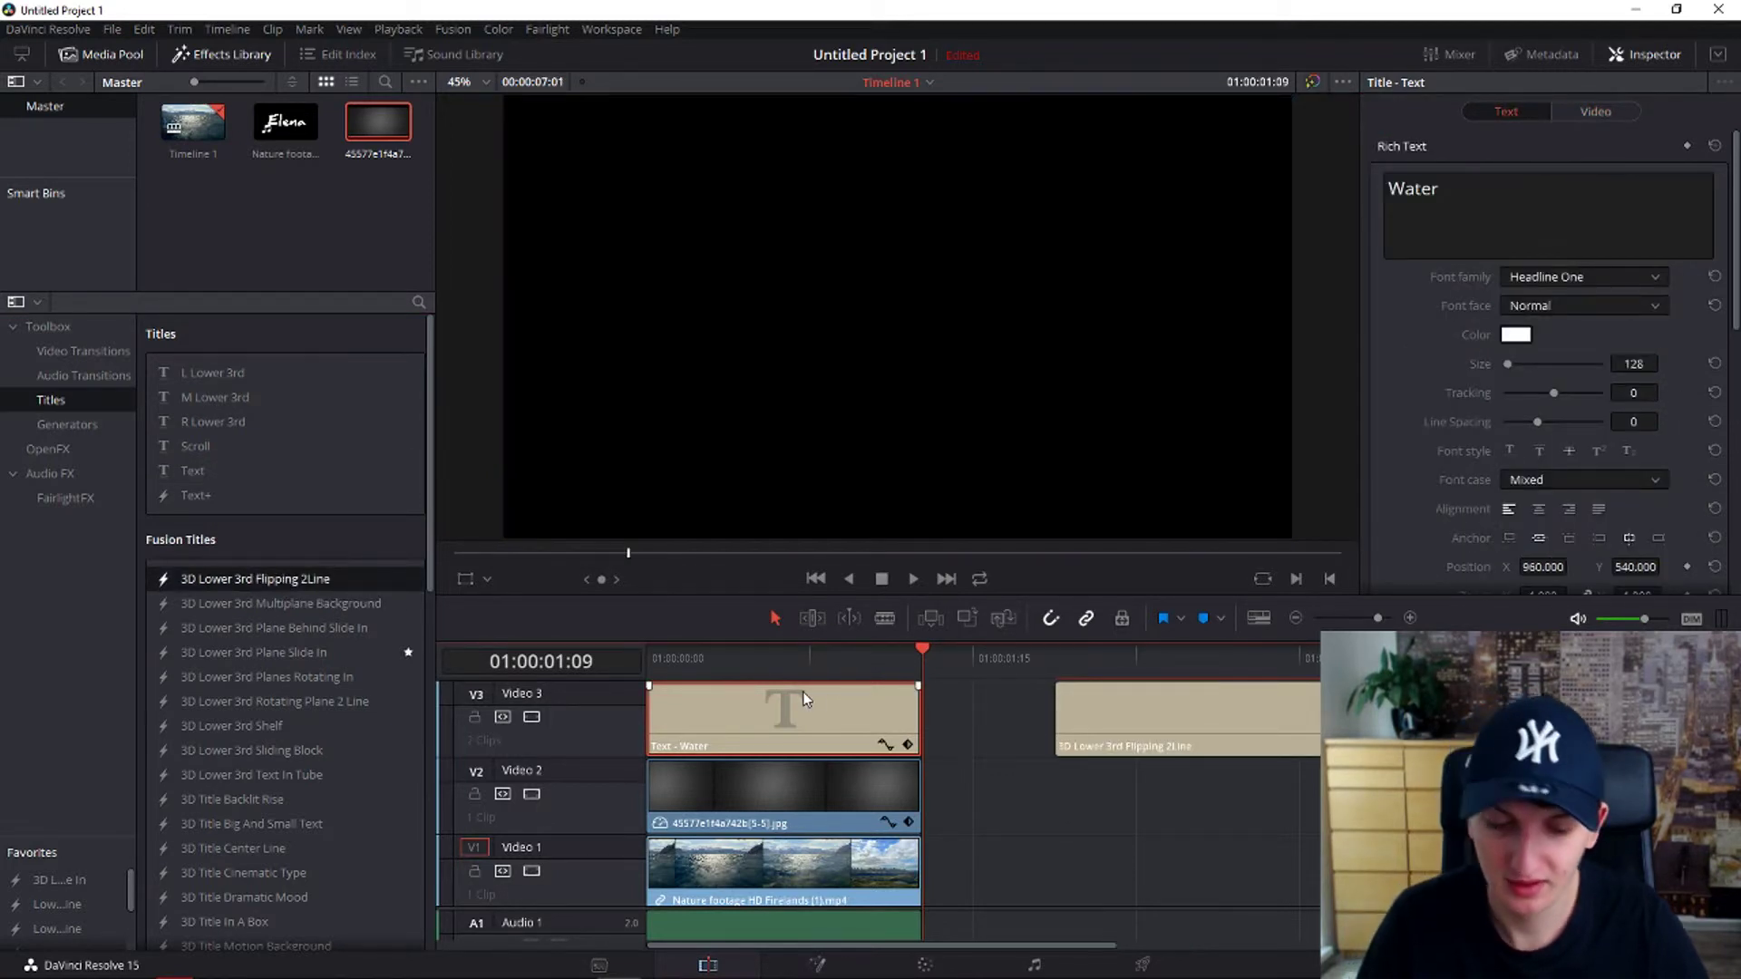
{"action": "key", "text": "Delete"}
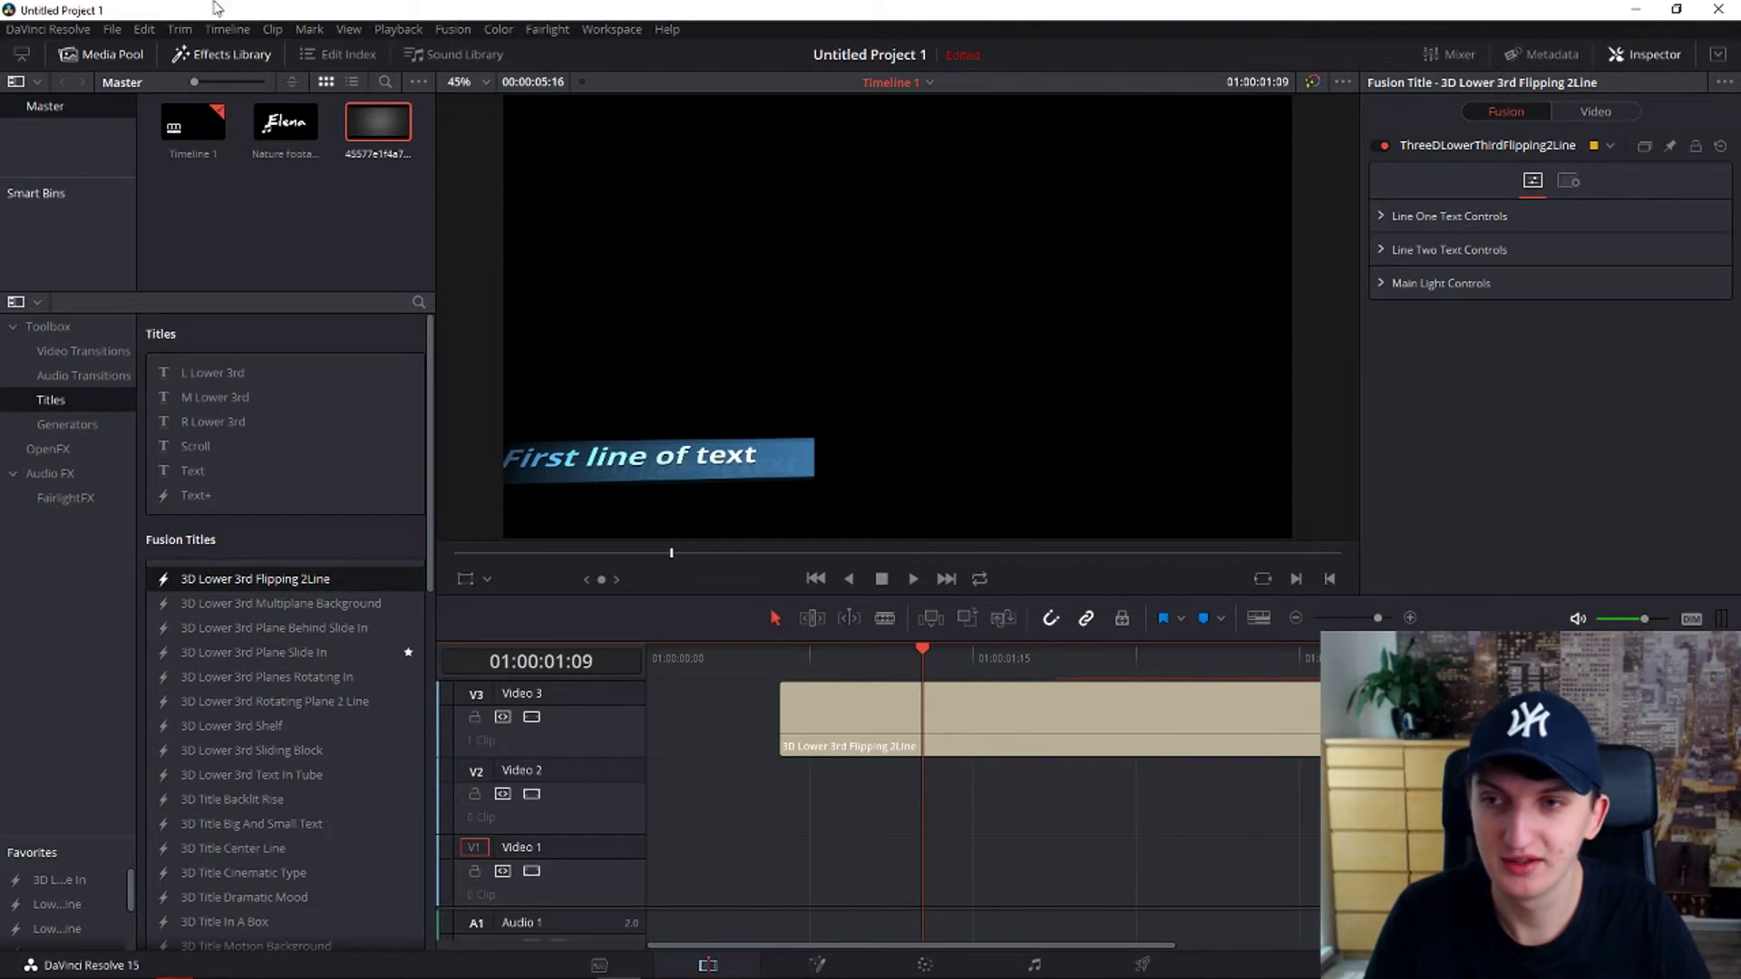
{"action": "left_click", "coordinate": [145, 29]}
{"action": "key", "text": "Escape"}
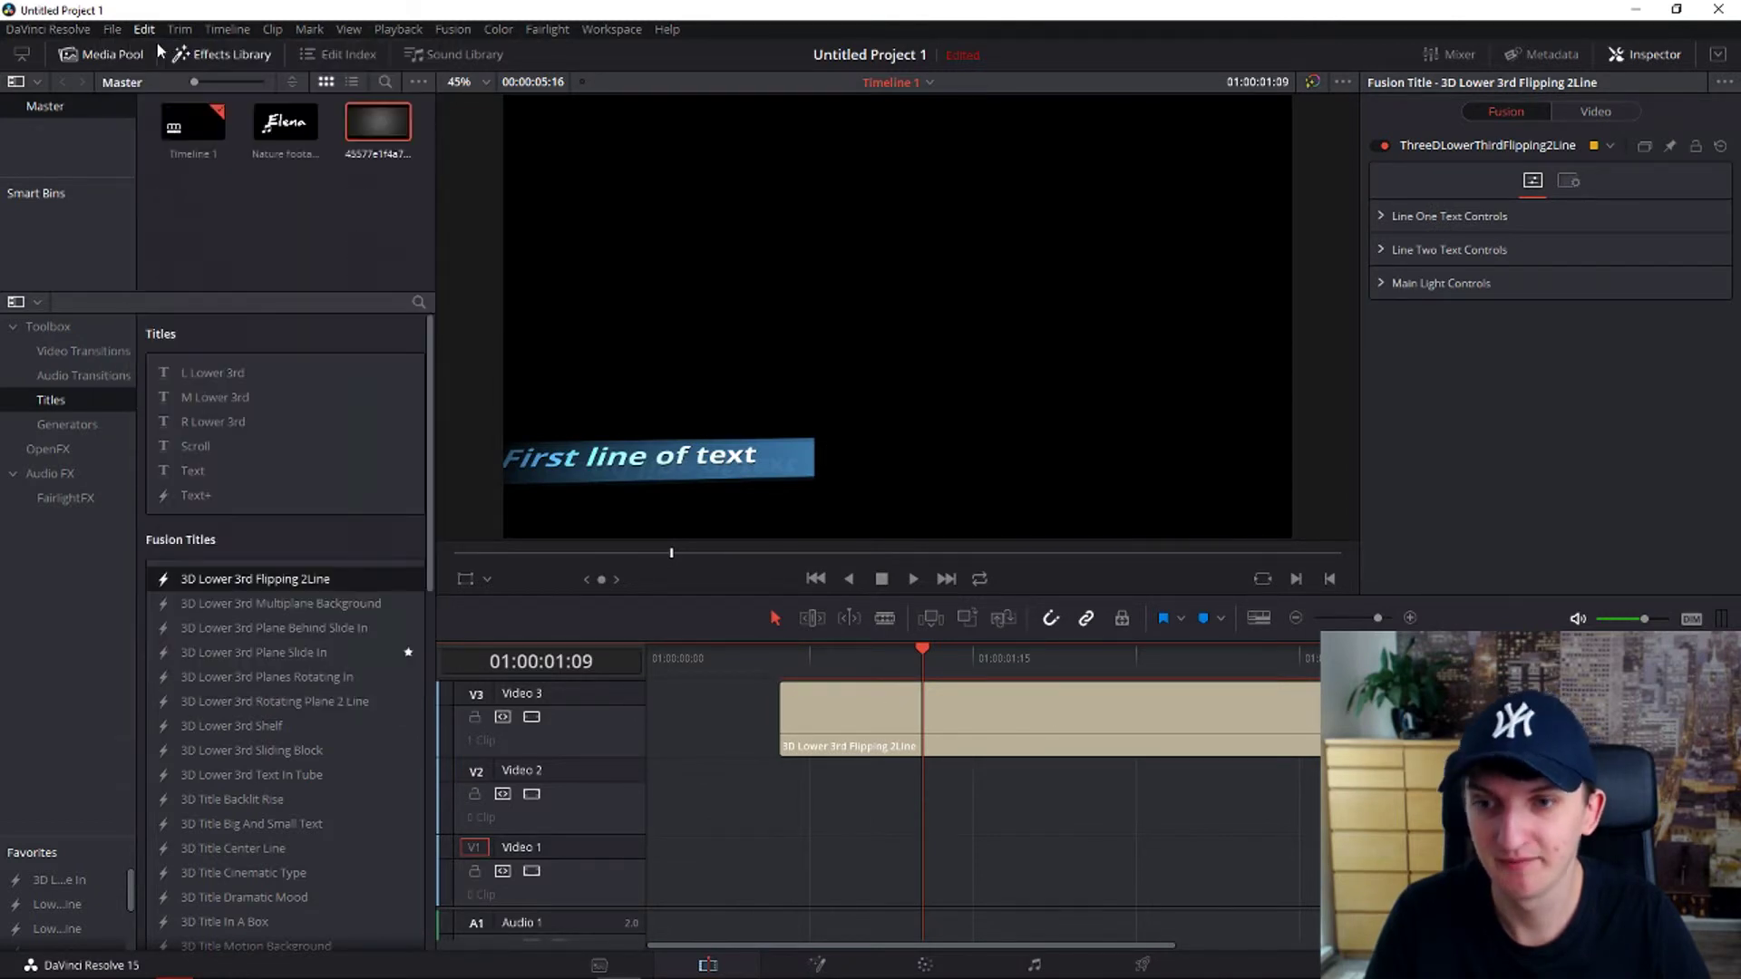
{"action": "key", "text": "ctrl+z"}
{"action": "left_click_drag", "start_coordinate": [668, 722], "coordinate": [1170, 830]}
{"action": "key", "text": "Delete"}
- Move the Flipping 2Line title to the timeline start and preview it
{"action": "left_click_drag", "start_coordinate": [1074, 720], "coordinate": [664, 672]}
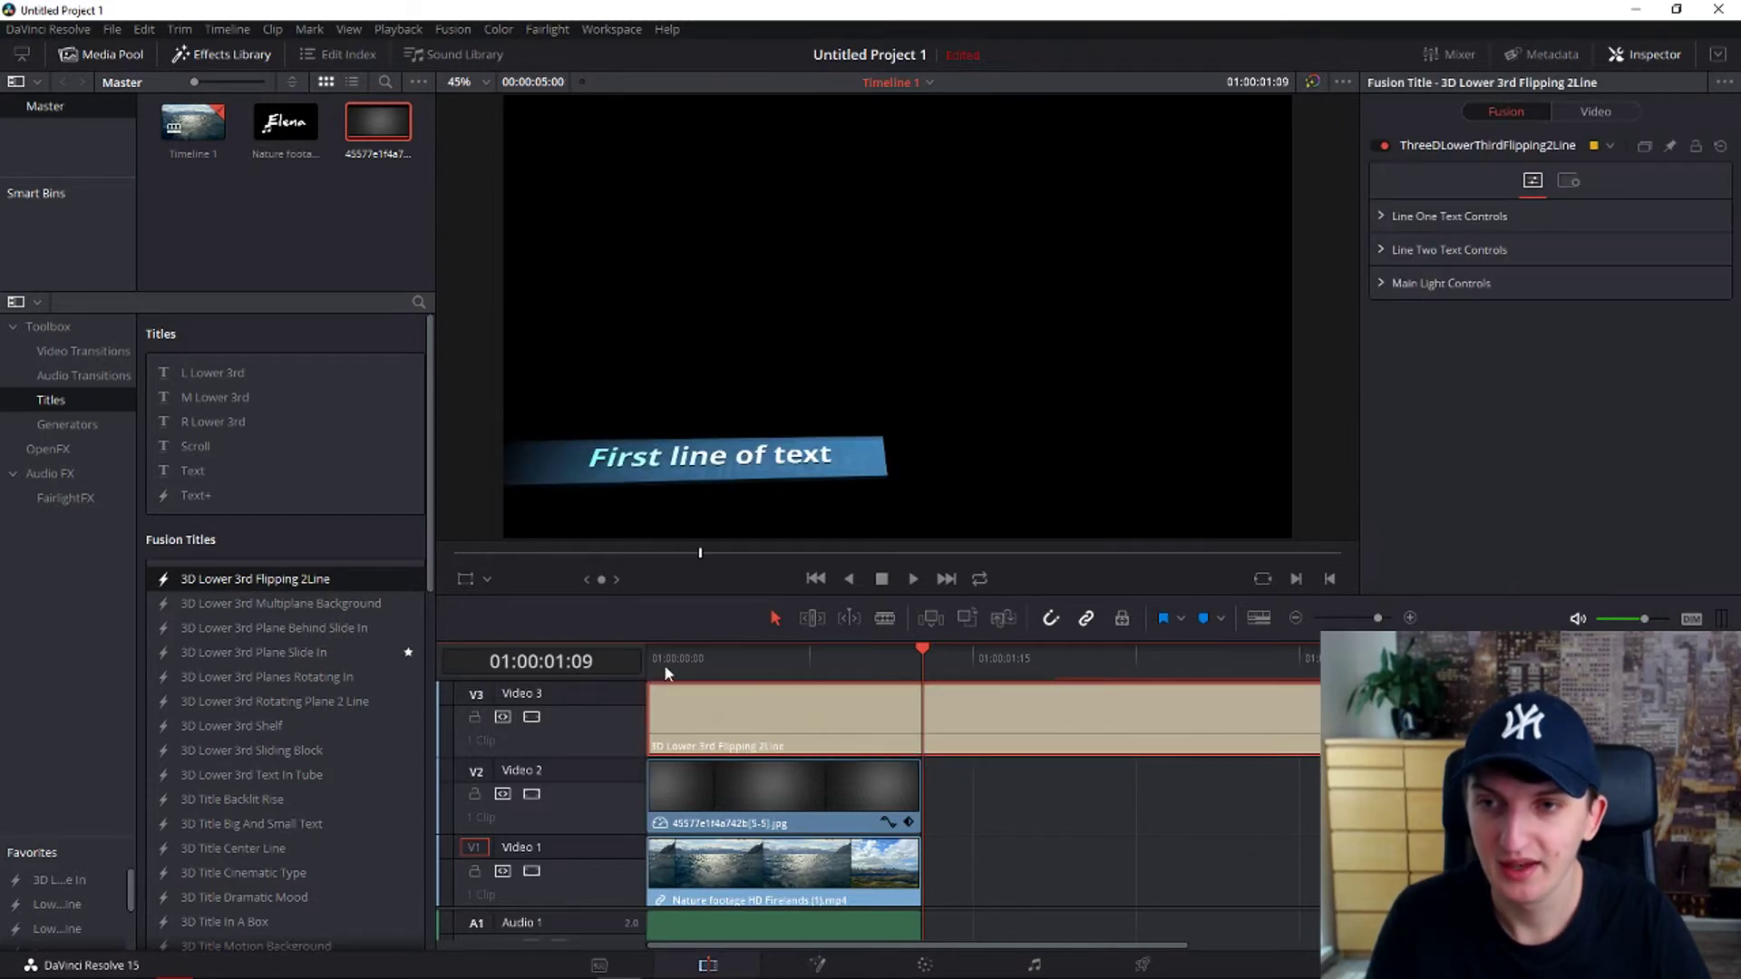
{"action": "key", "text": "Home"}
{"action": "key", "text": "space"}
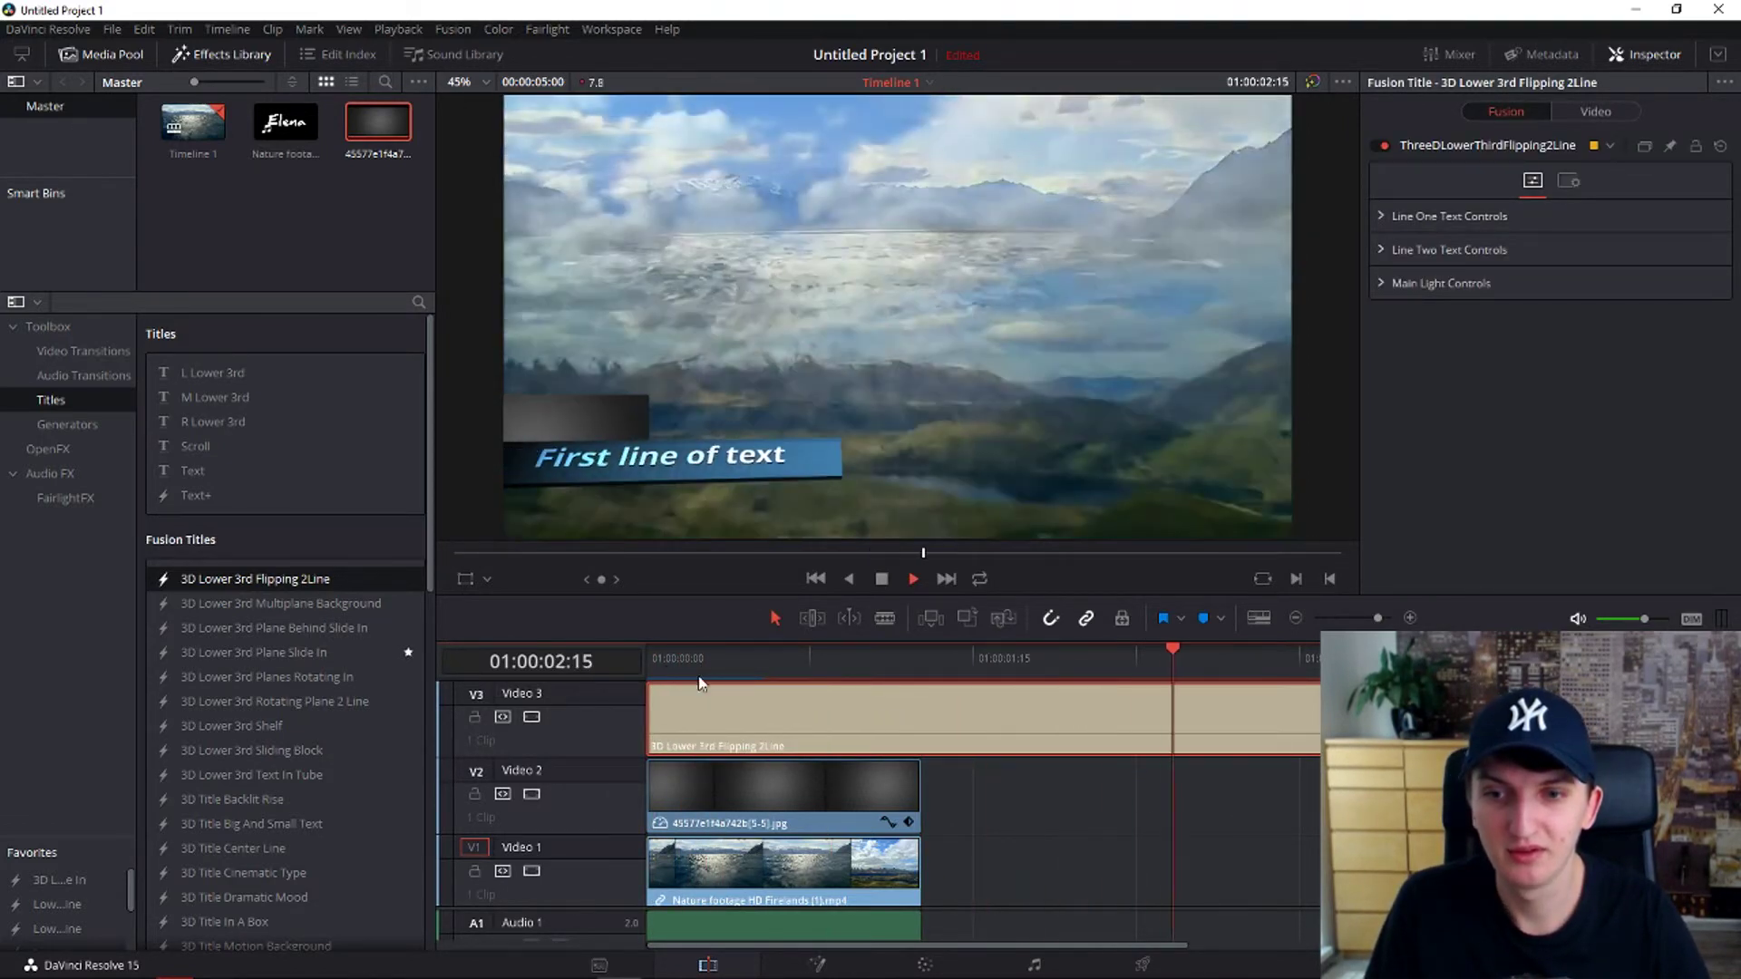
{"action": "key", "text": "space"}
- Delete the dark bar image clip and play the new title over the water footage
{"action": "left_click_drag", "start_coordinate": [686, 786], "coordinate": [1141, 821]}
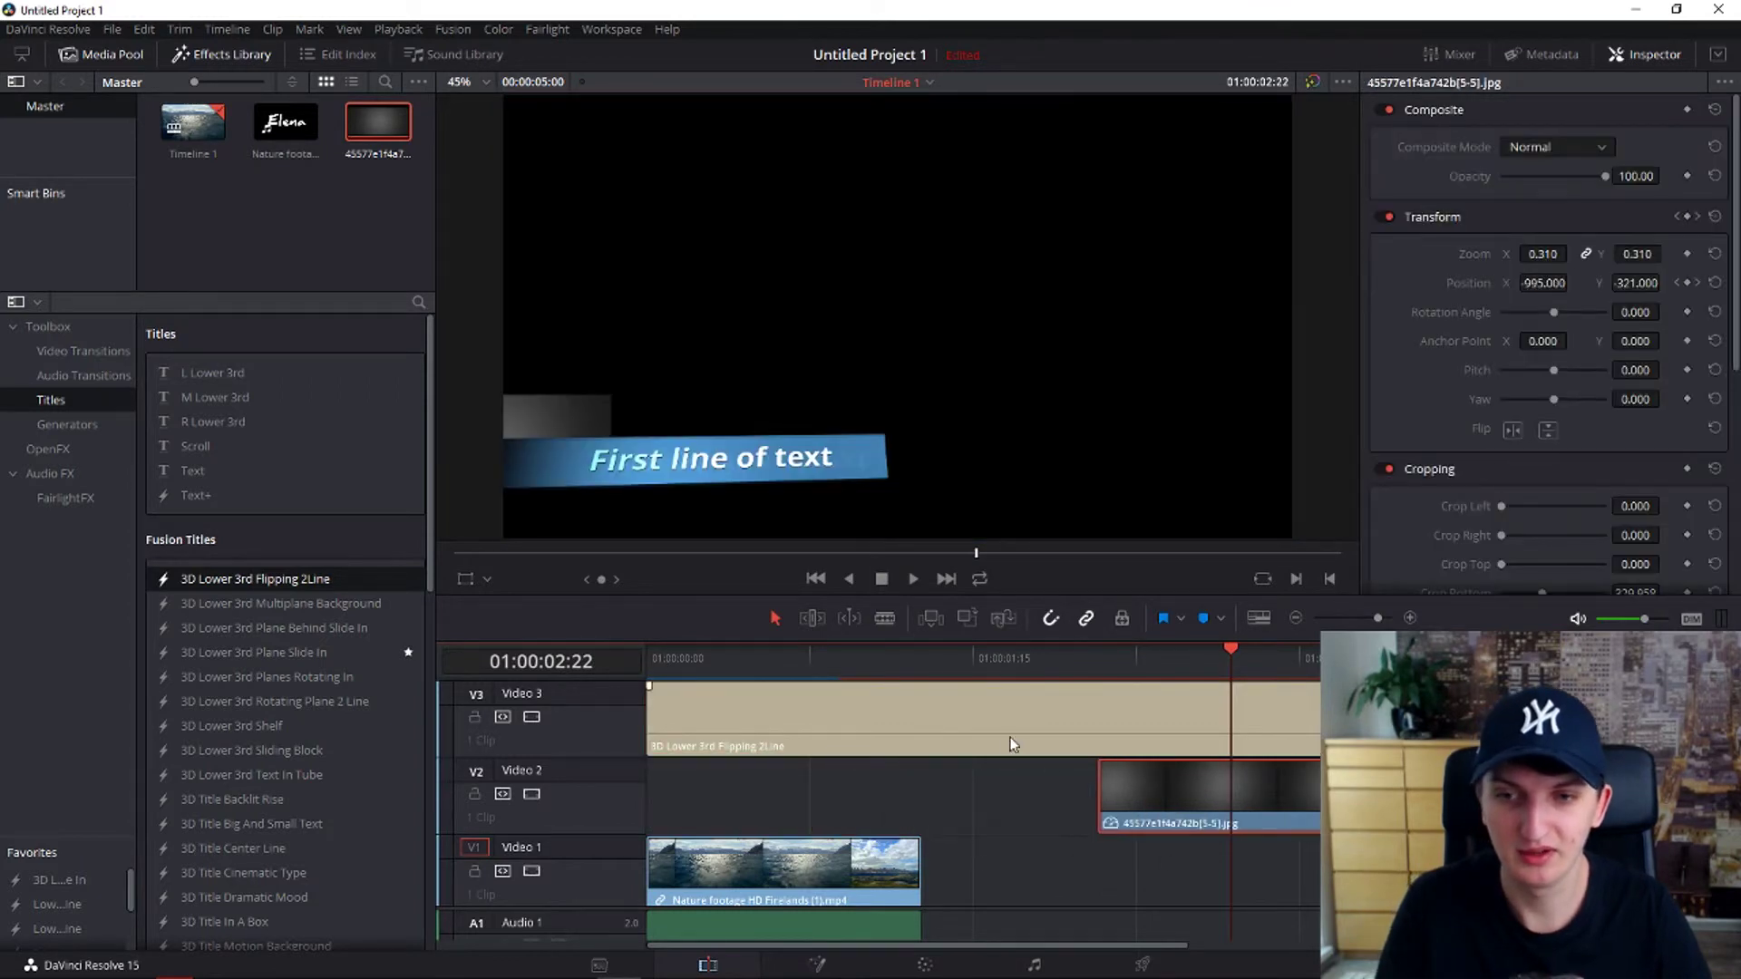
{"action": "key", "text": "Delete"}
{"action": "left_click", "coordinate": [659, 660]}
{"action": "key", "text": "space"}
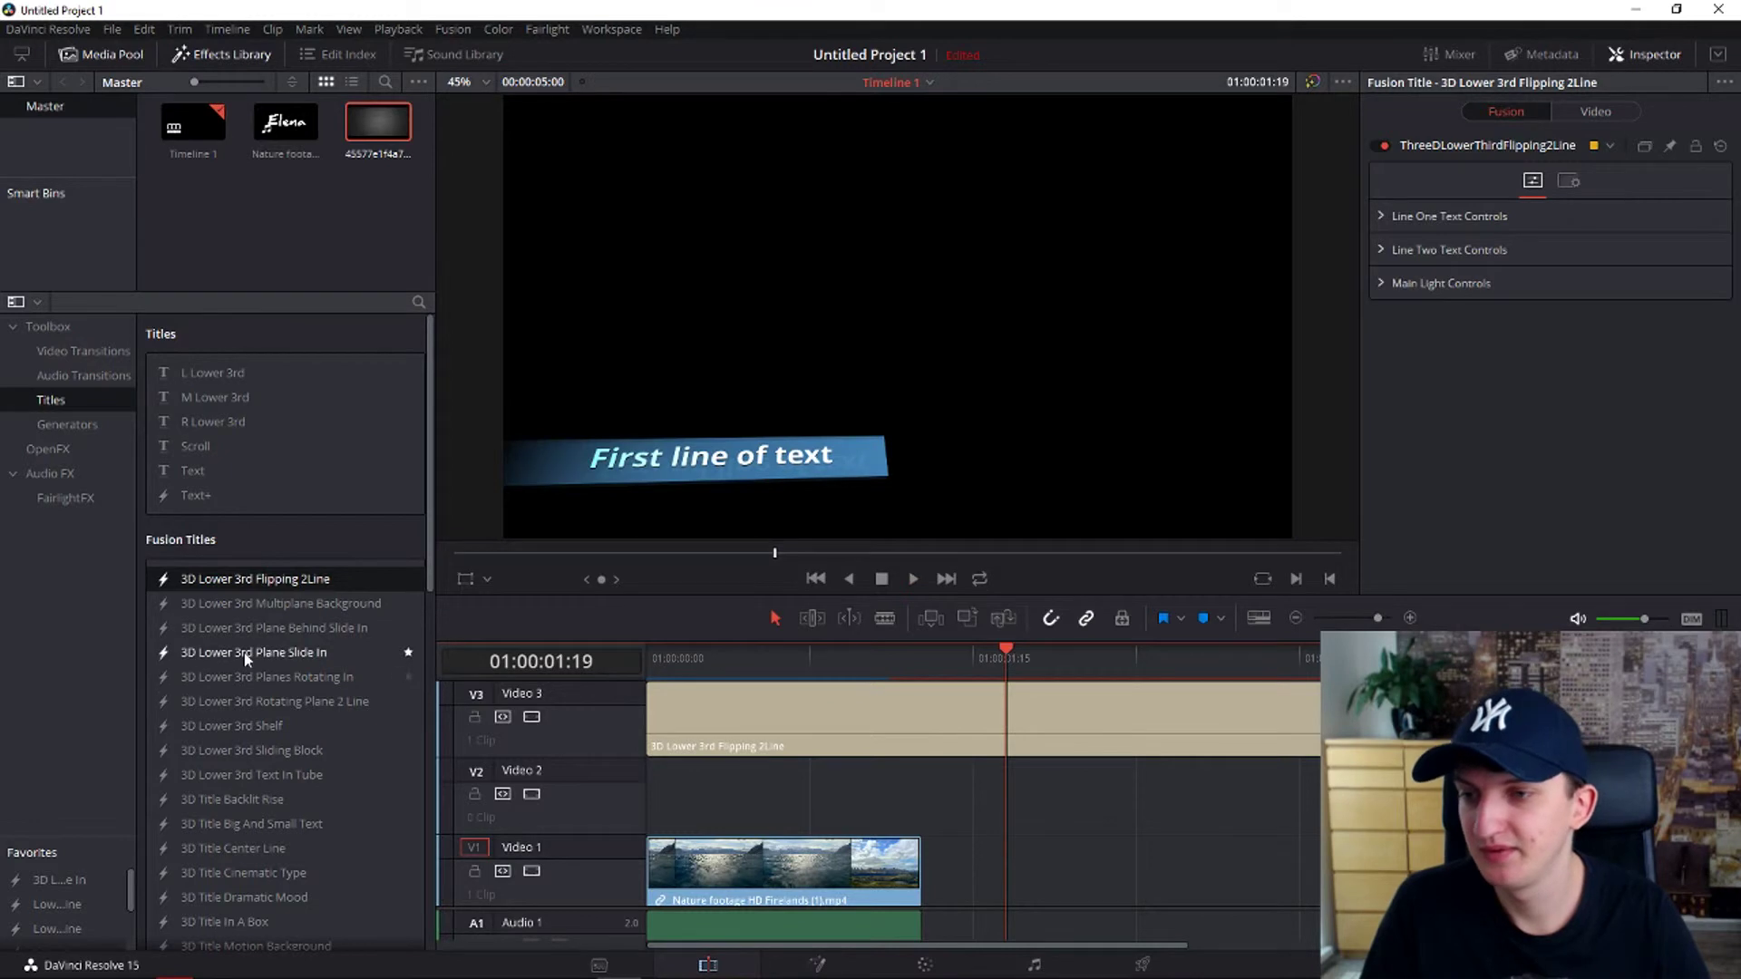
{"action": "scroll", "coordinate": [263, 651], "scroll_direction": "down", "scroll_amount": 6}
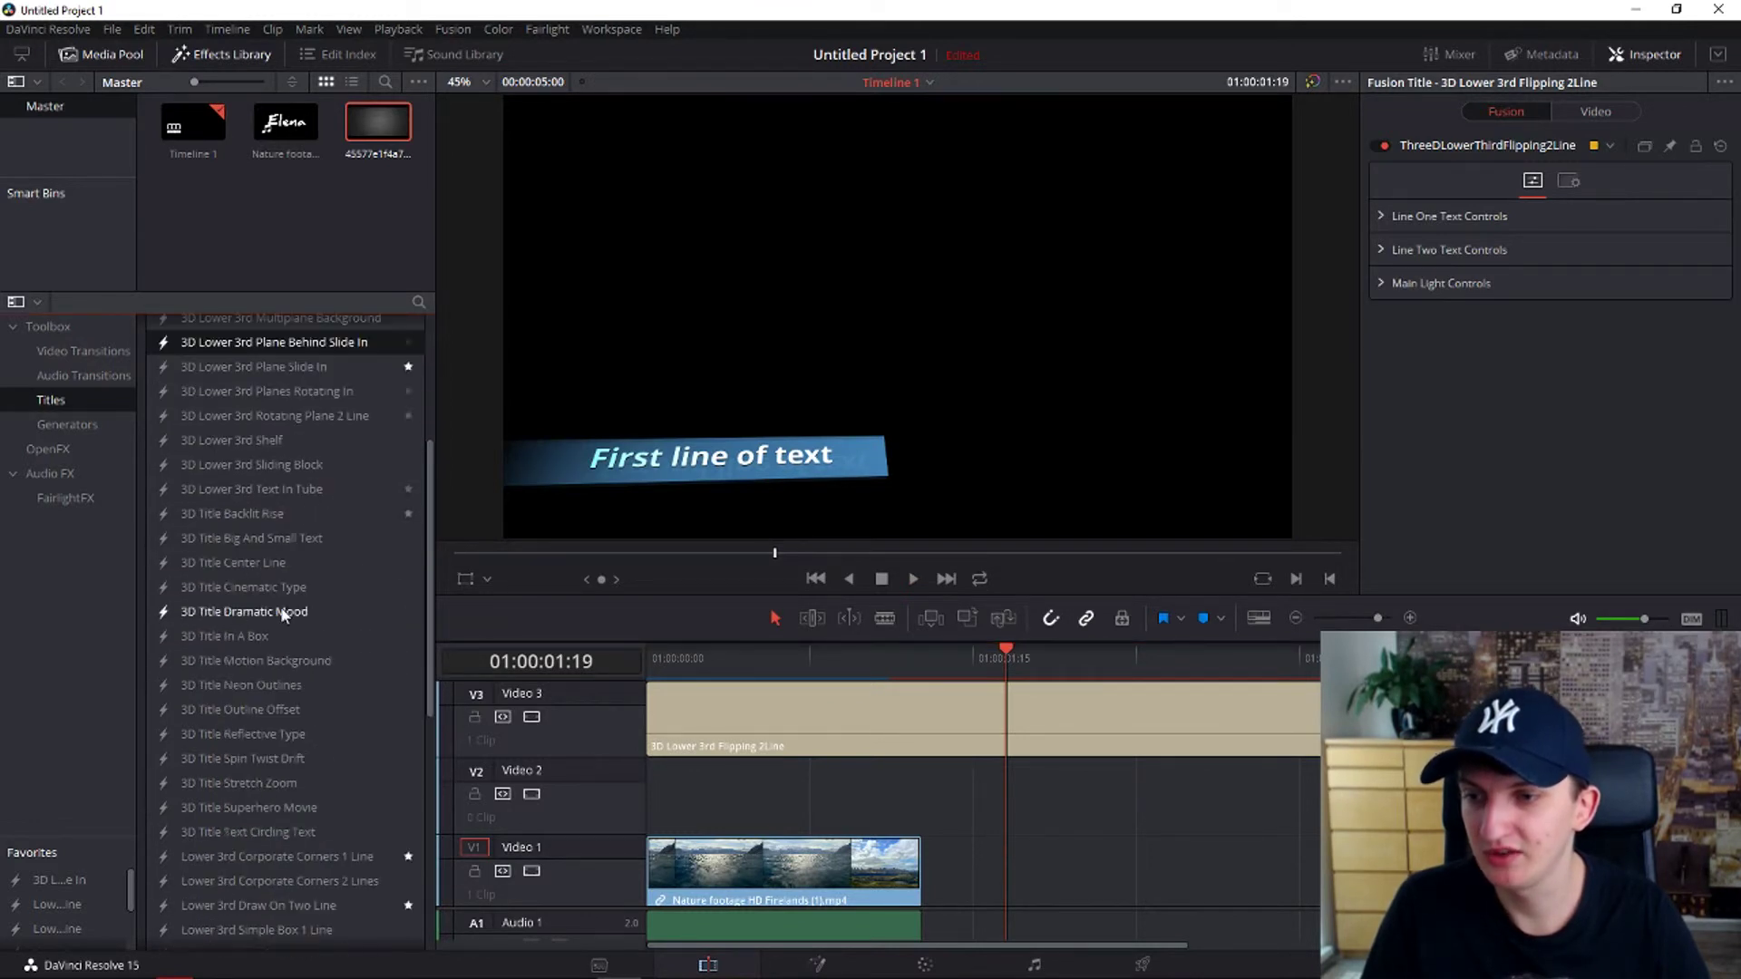
{"action": "scroll", "coordinate": [272, 635], "scroll_direction": "up", "scroll_amount": 2}
- Place the 3D Lower 3rd Plane Slide In title on Video 2 at the start and preview it
{"action": "left_click_drag", "start_coordinate": [283, 464], "coordinate": [957, 796]}
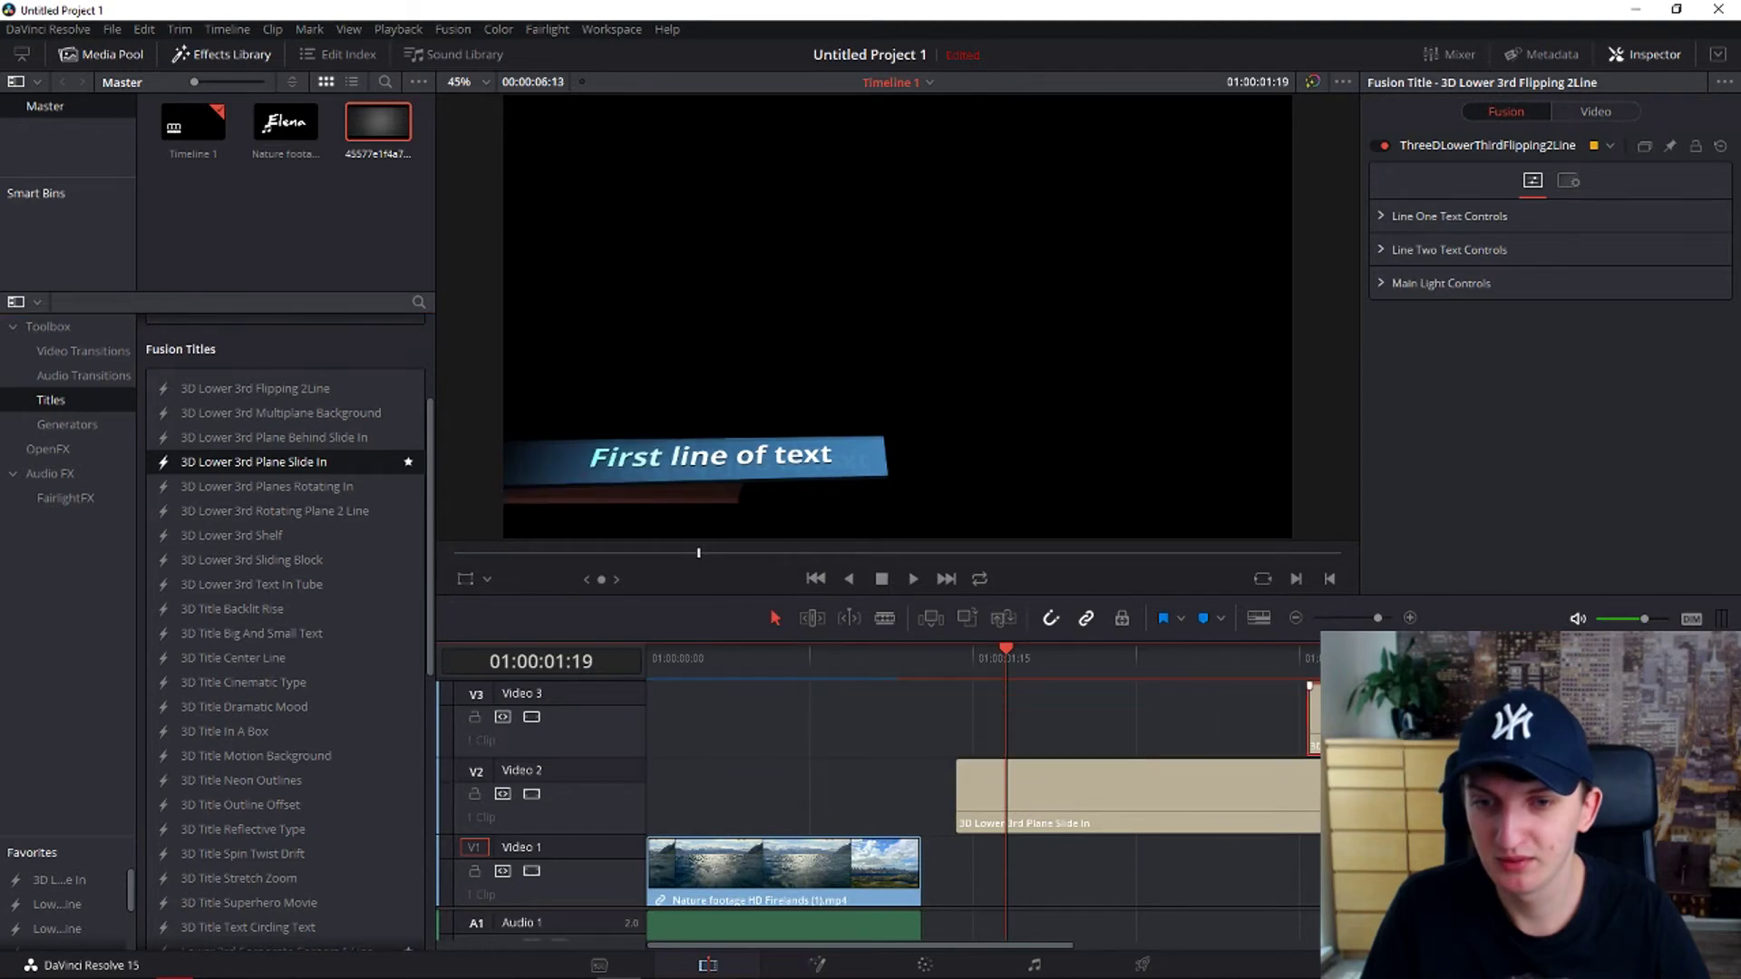
{"action": "left_click_drag", "start_coordinate": [1193, 798], "coordinate": [885, 801]}
{"action": "left_click", "coordinate": [655, 667]}
{"action": "key", "text": "space"}
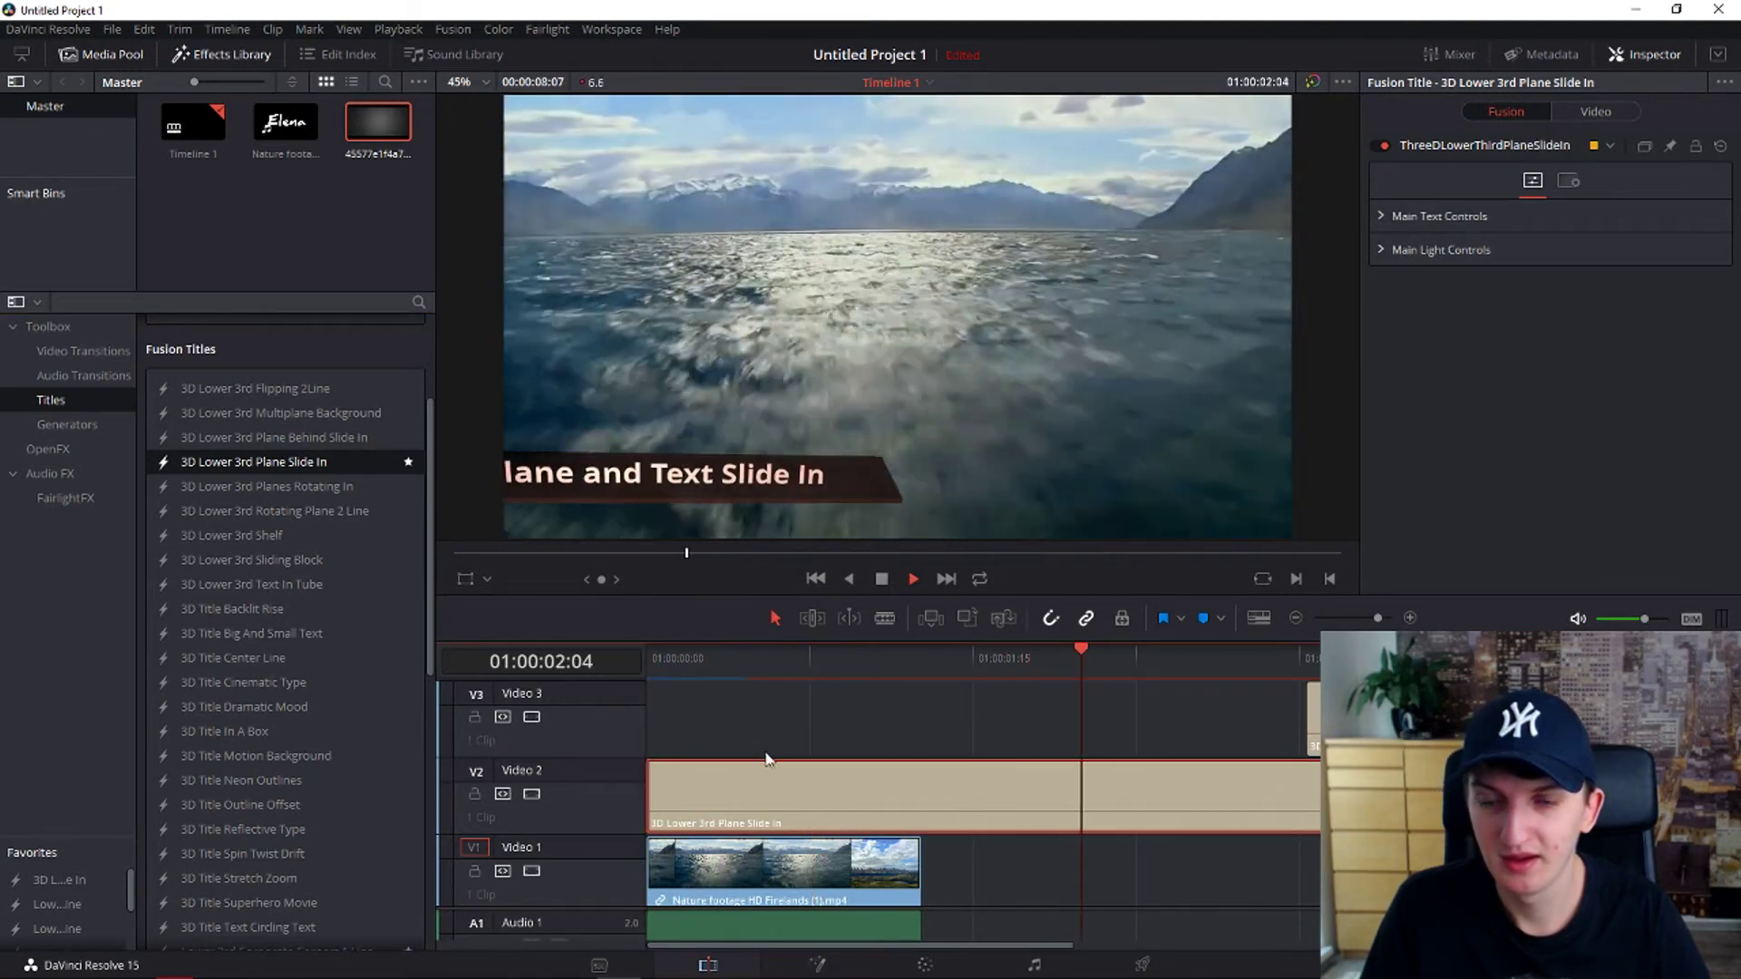
{"action": "key", "text": "space"}
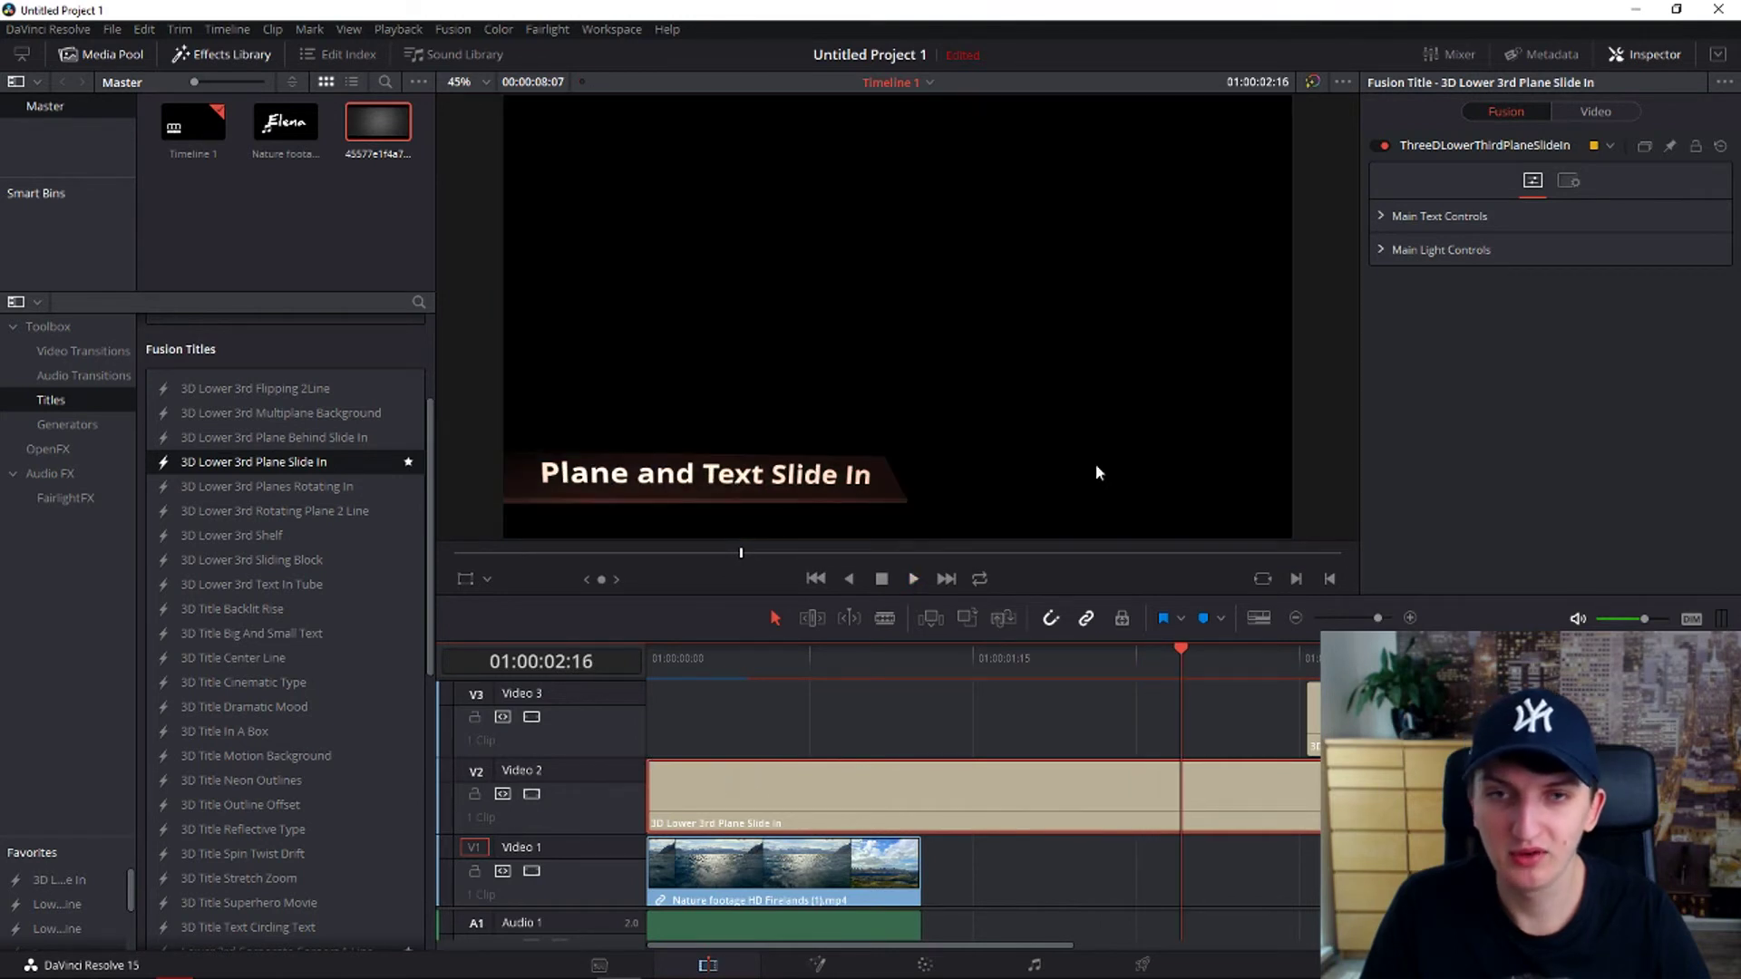
- Set the title's Main Light colour to white and its Styled Text to 'Name 123'
{"action": "left_click", "coordinate": [1384, 244]}
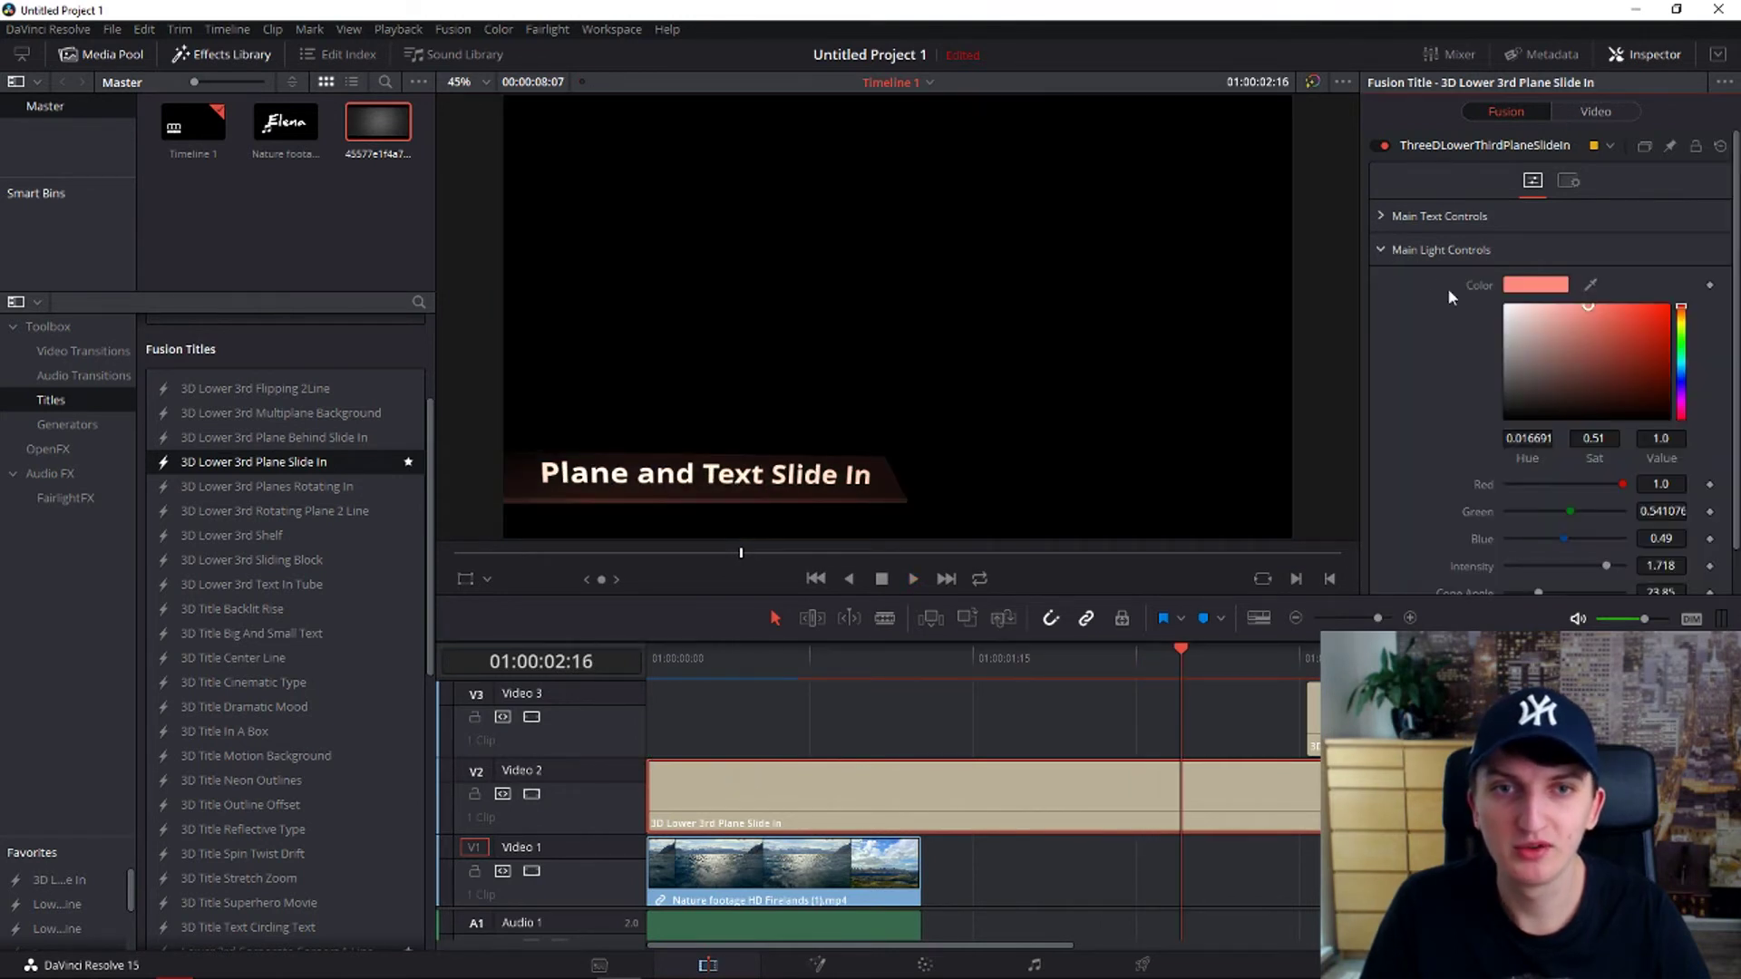
{"action": "left_click_drag", "start_coordinate": [1589, 308], "coordinate": [1443, 279]}
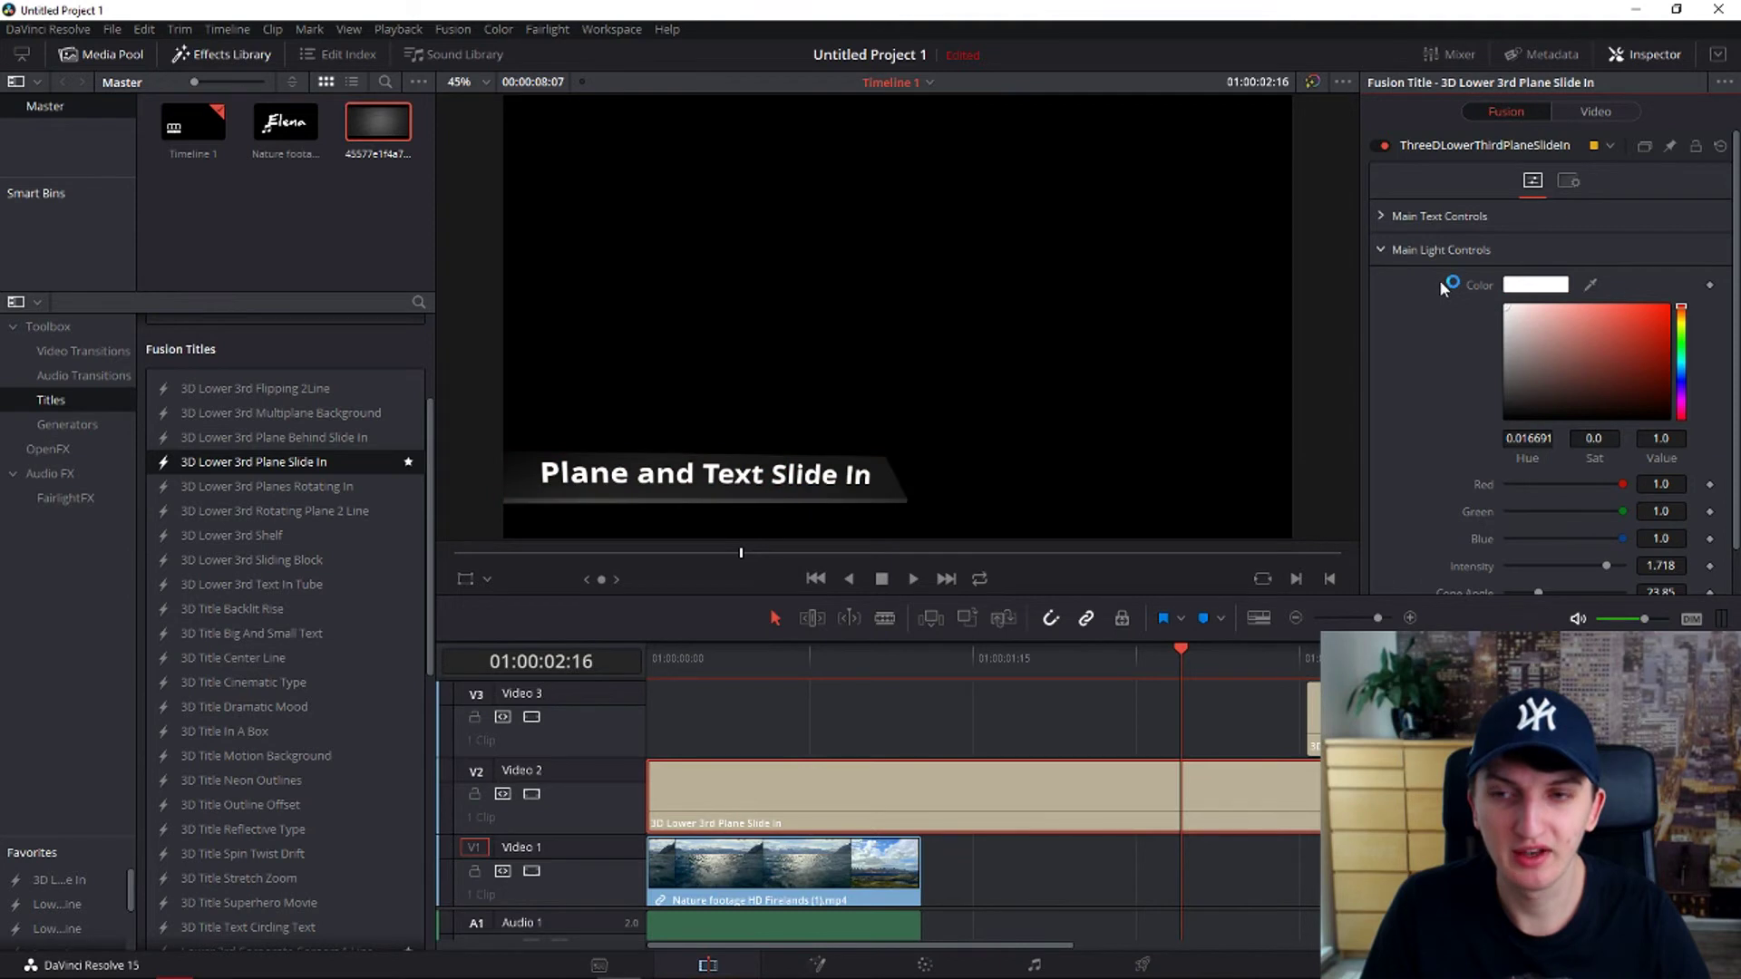
{"action": "left_click", "coordinate": [1393, 218]}
{"action": "left_click", "coordinate": [1582, 327]}
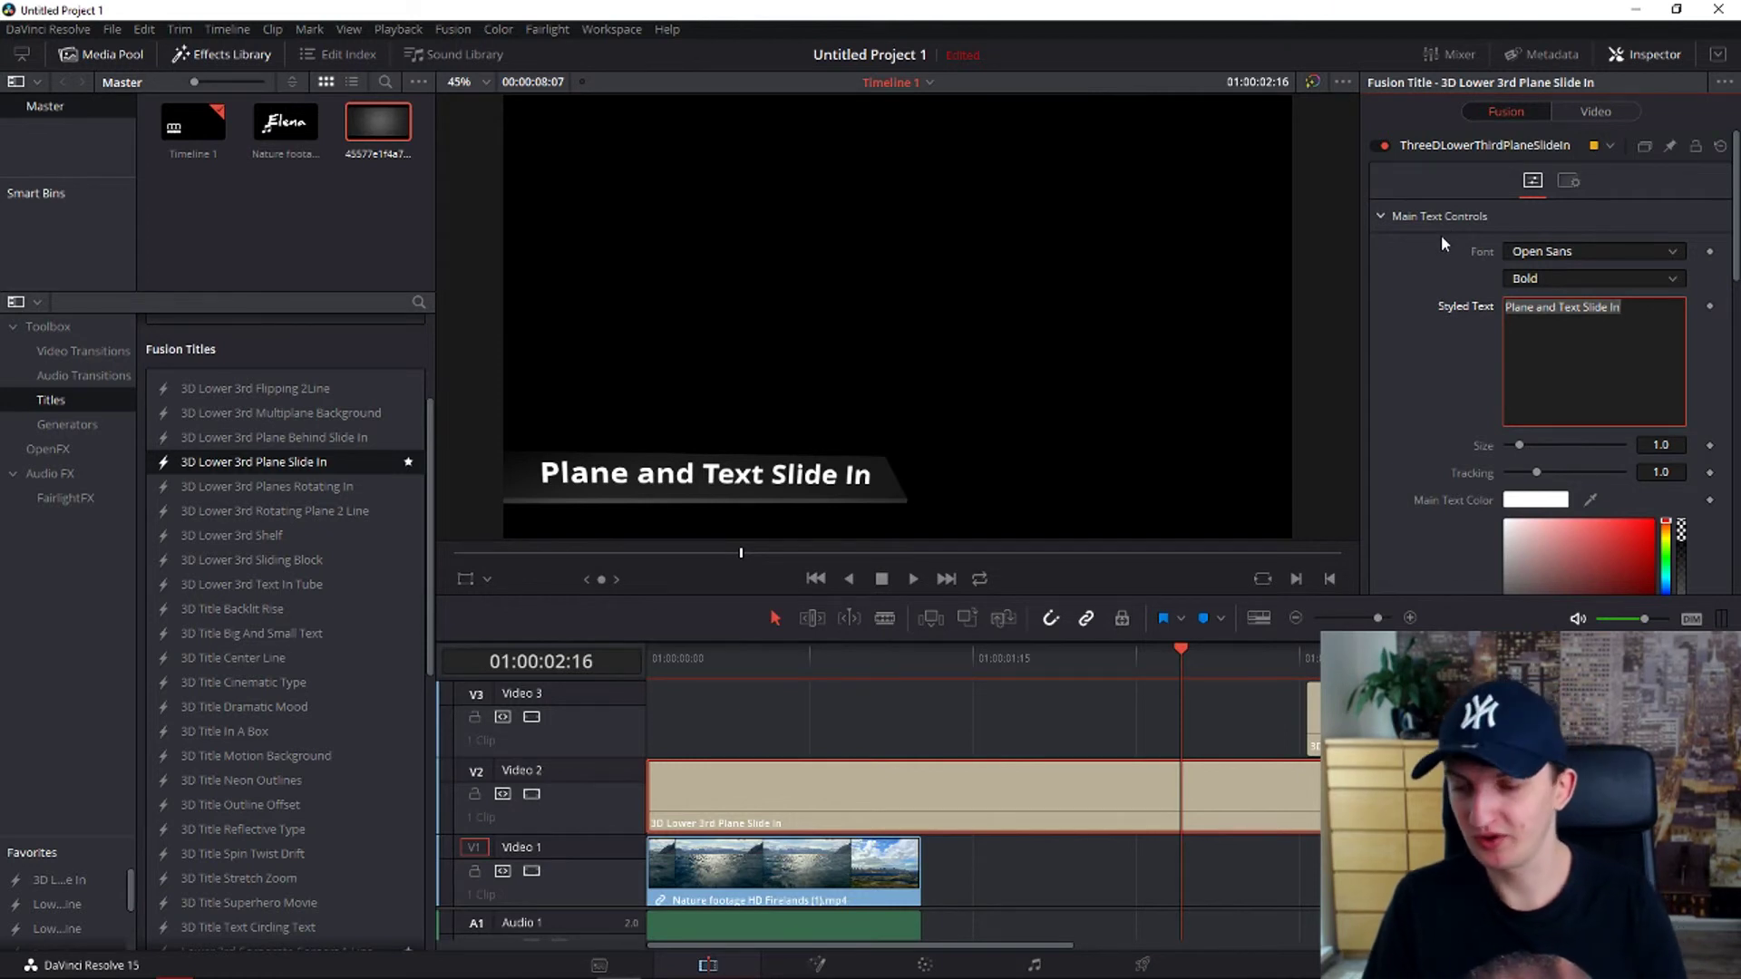
{"action": "type", "text": "Name 123"}
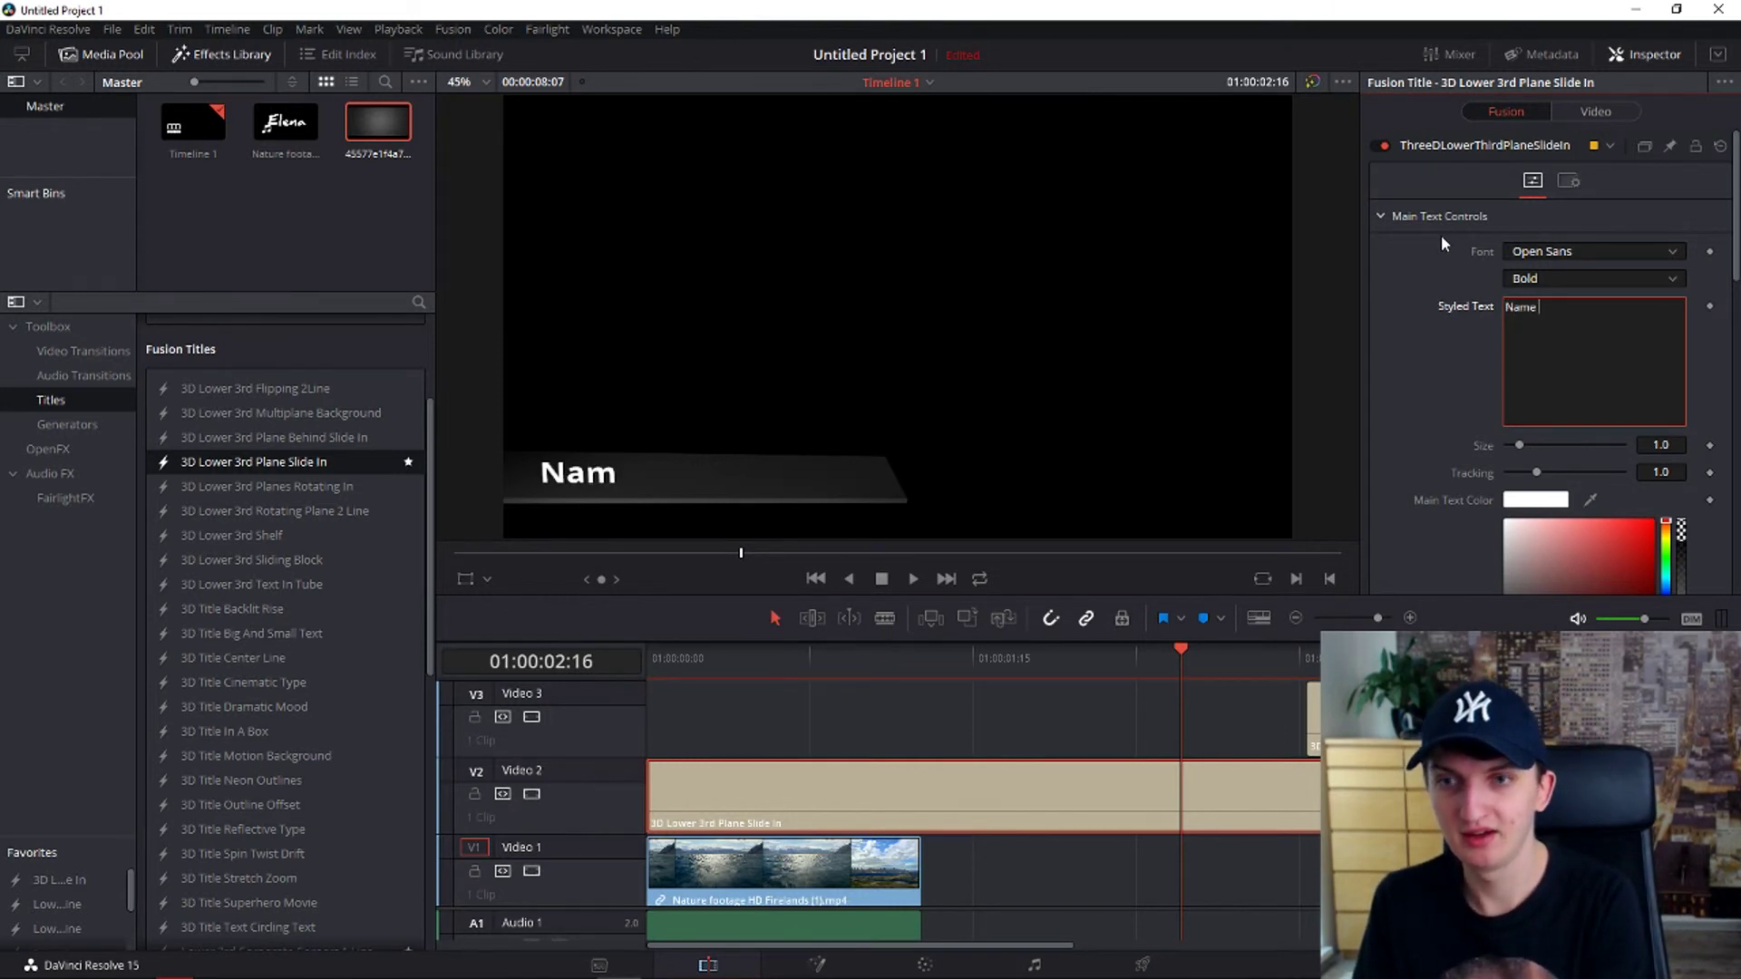